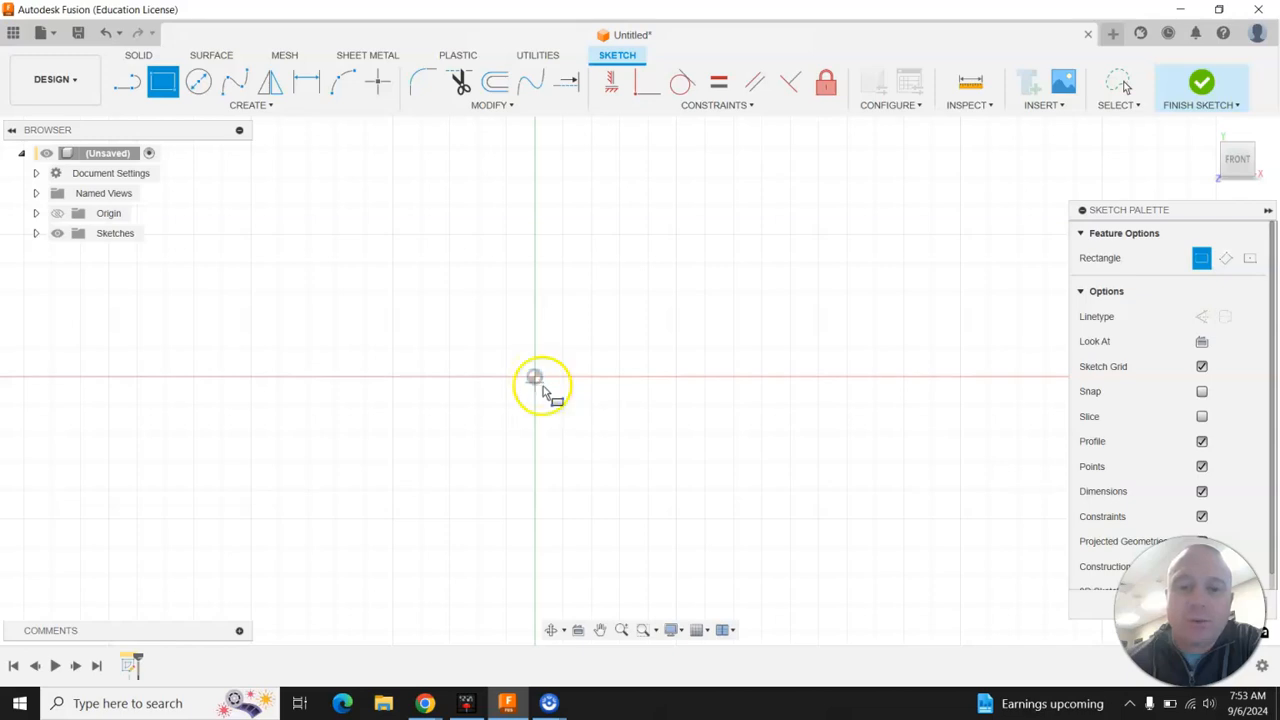
Step: Sketch a two-point rectangle from the origin, extending to the upper right
left_click(536, 378)
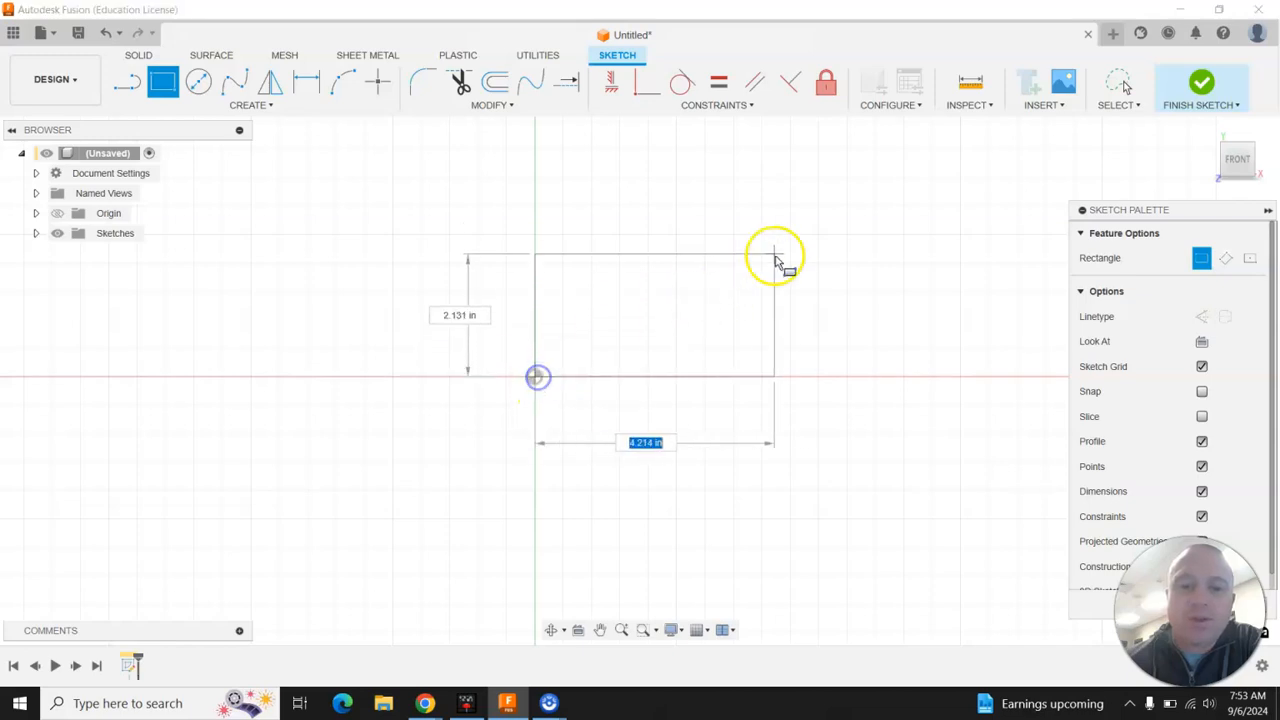
left_click(852, 212)
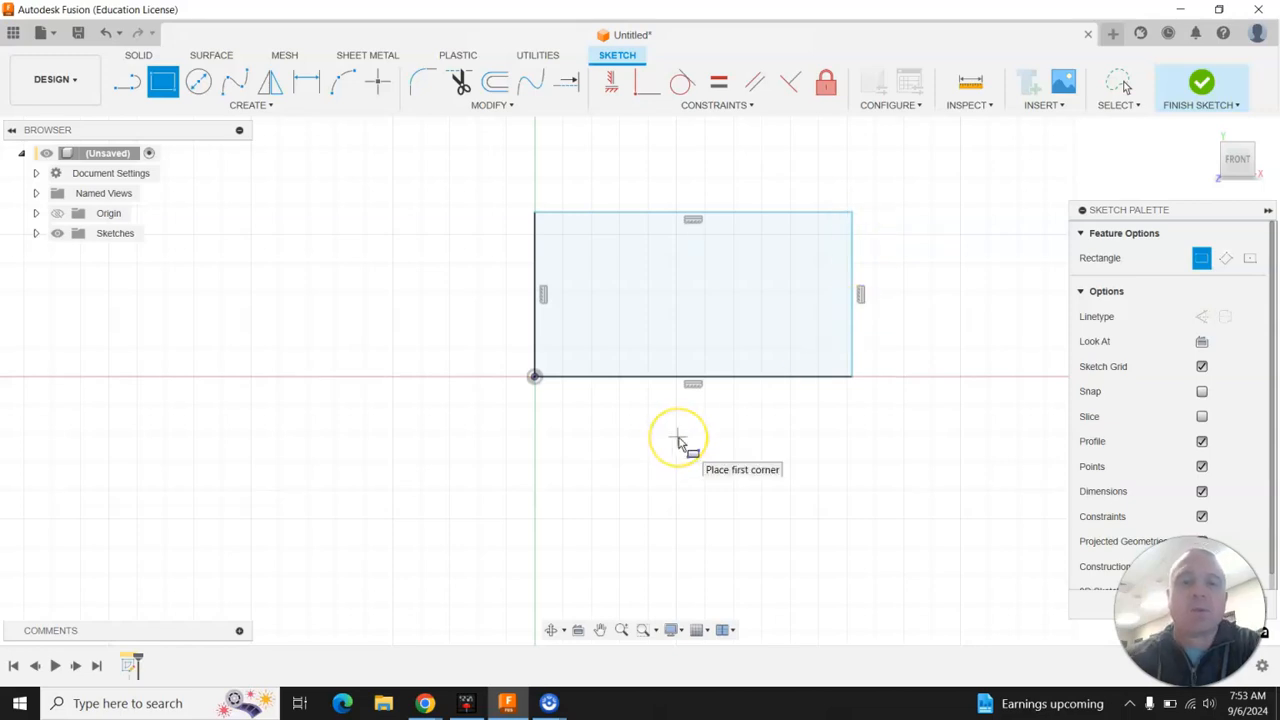
key("Escape")
Step: Stretch the rectangle freehand by its right edge to about 5.86 in wide and shift its upper edge slightly
left_click_drag(850, 250, 866, 303)
left_click(845, 250)
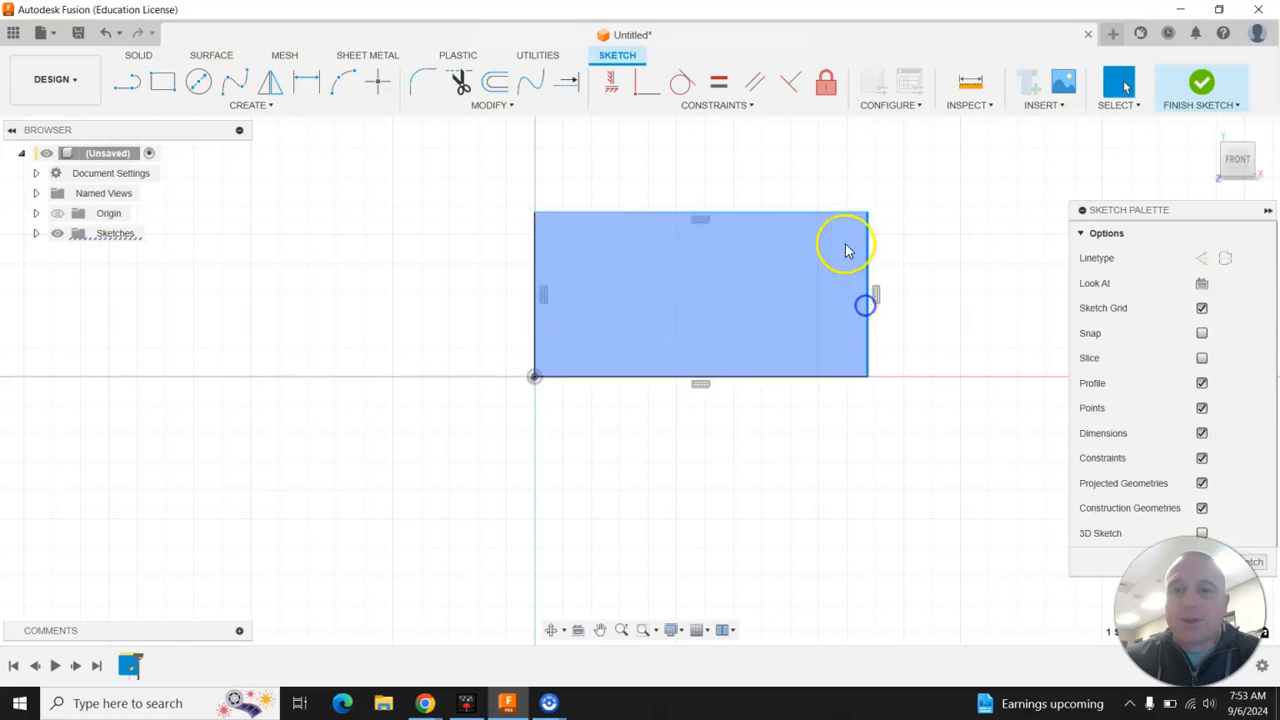
left_click_drag(846, 209, 785, 213)
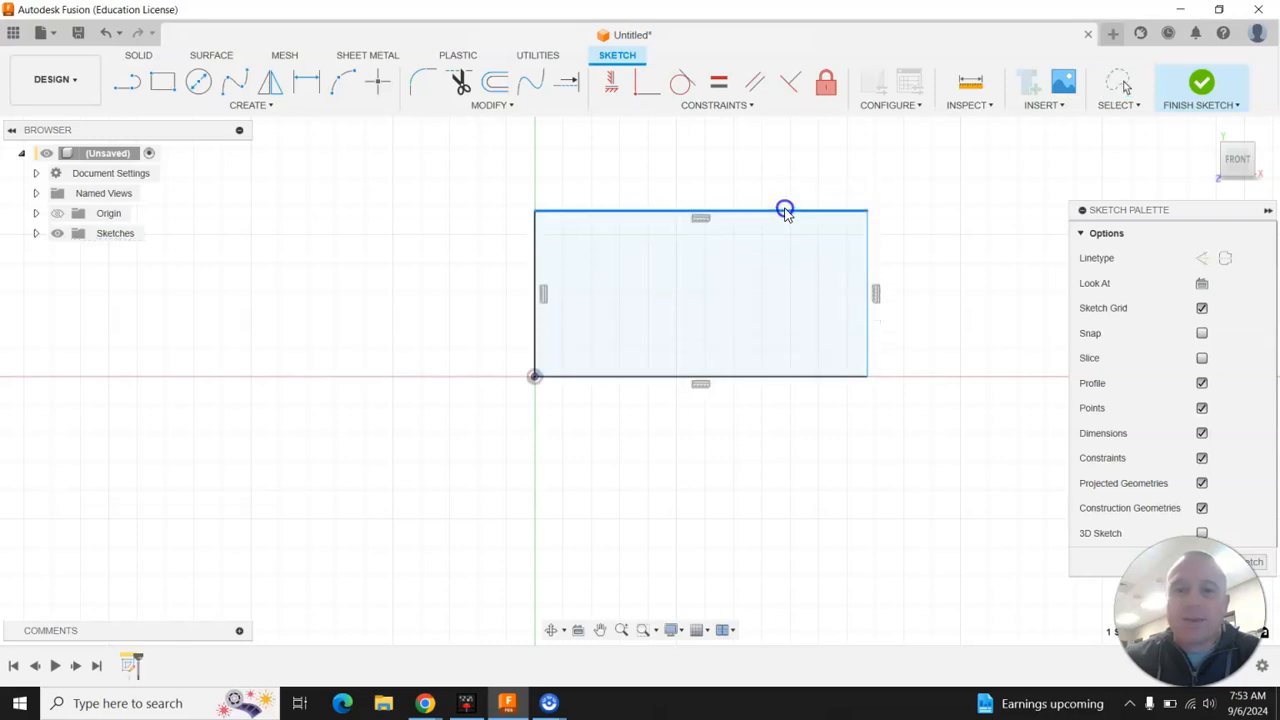
left_click(645, 281)
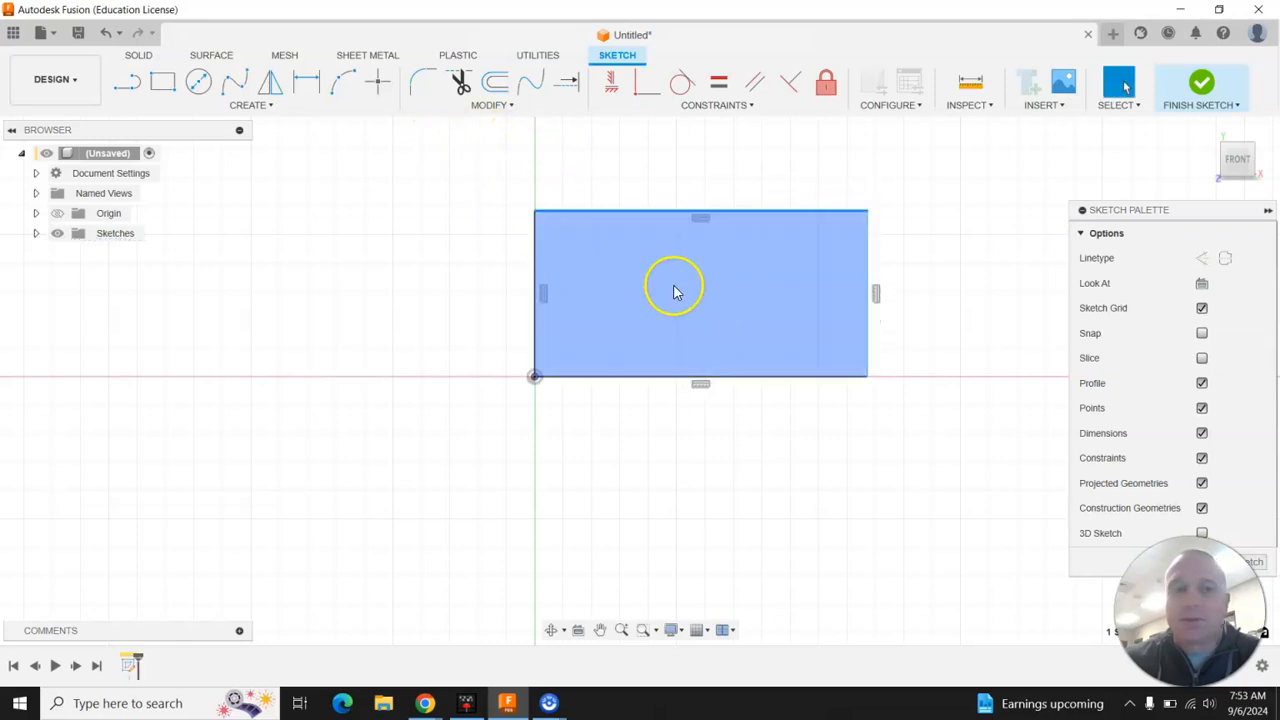
Step: Dimension the rectangle to 4 in wide and 2.5 in high, and finish the sketch
left_click(310, 90)
left_click(630, 376)
left_click(650, 437)
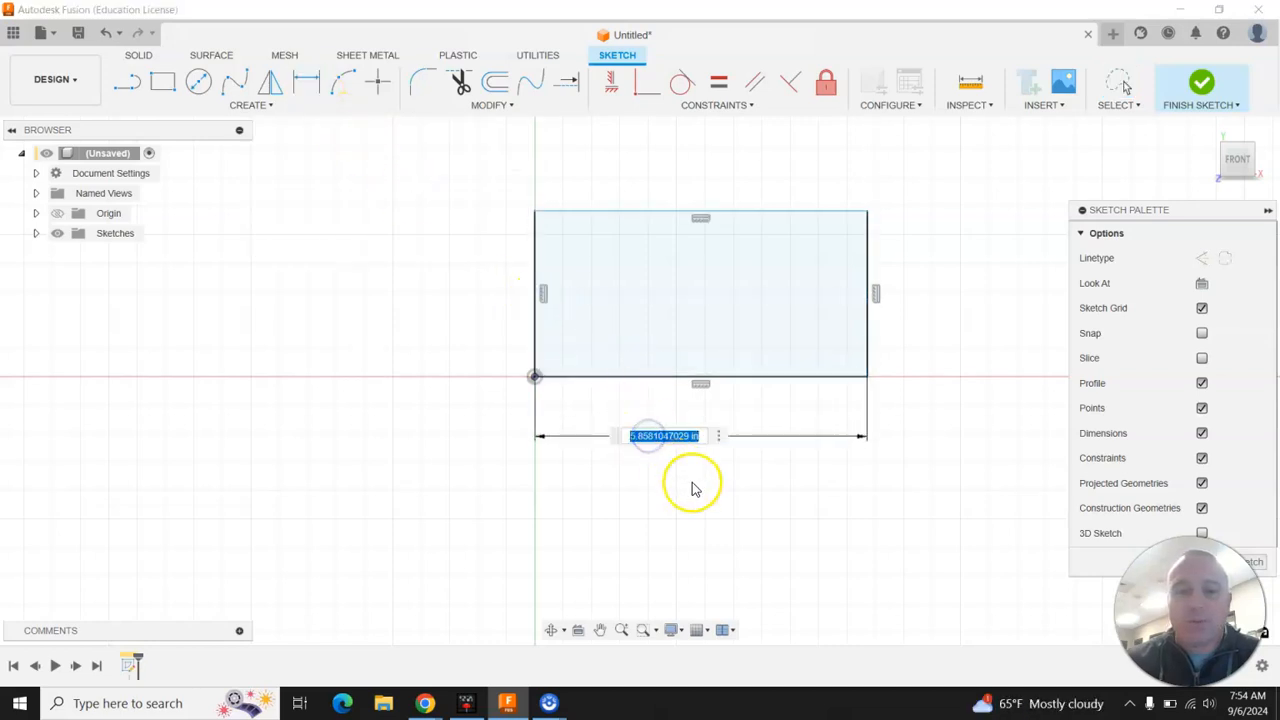
type("4")
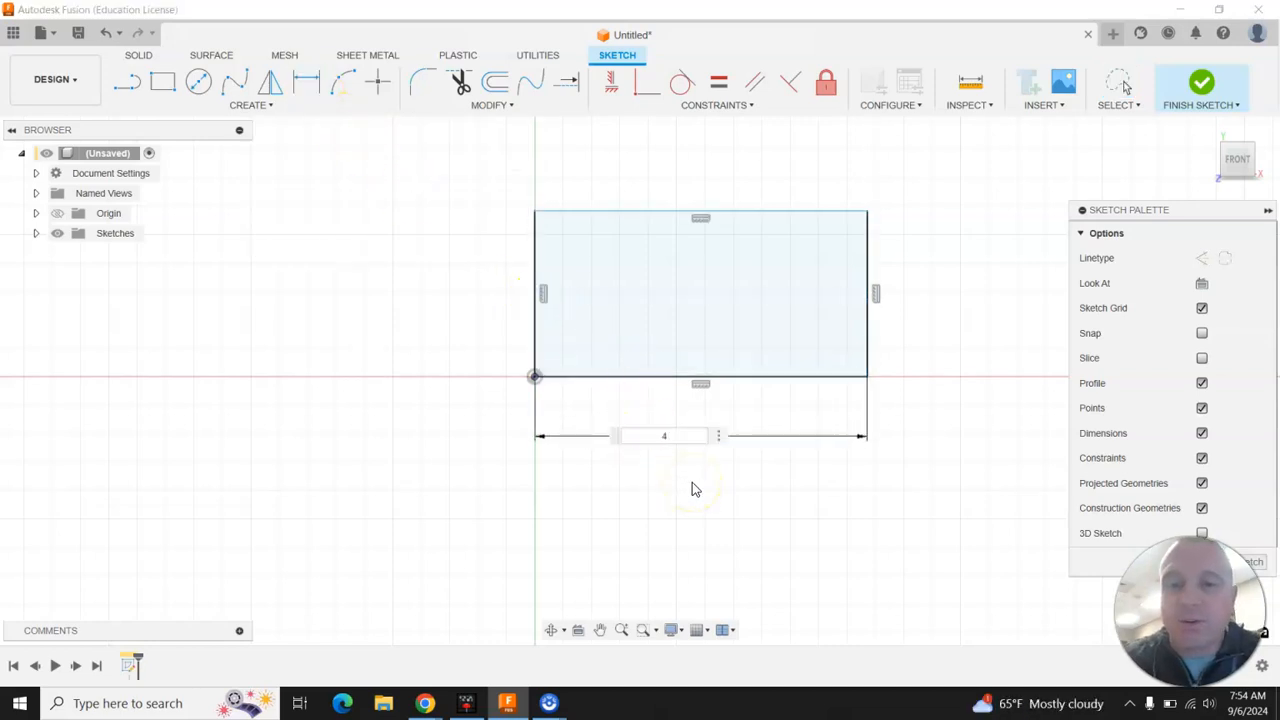
key("Return")
left_click(534, 262)
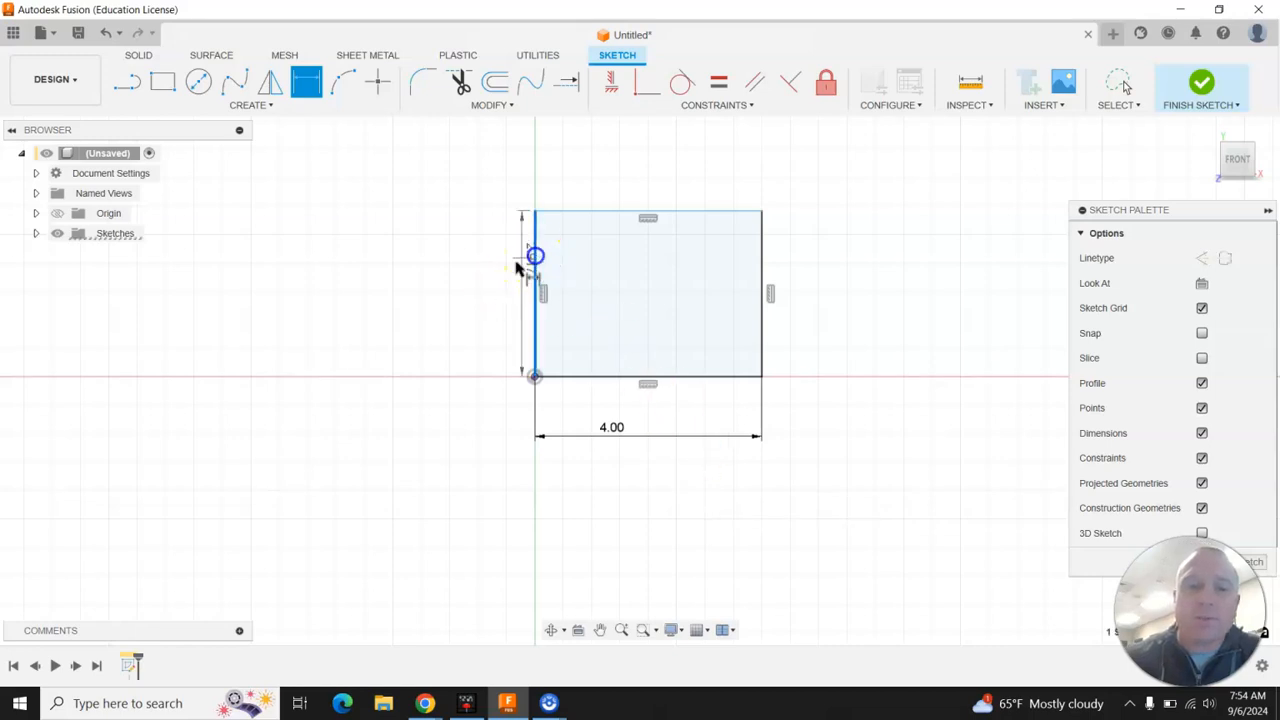
left_click(451, 283)
type("2.5")
key("Return")
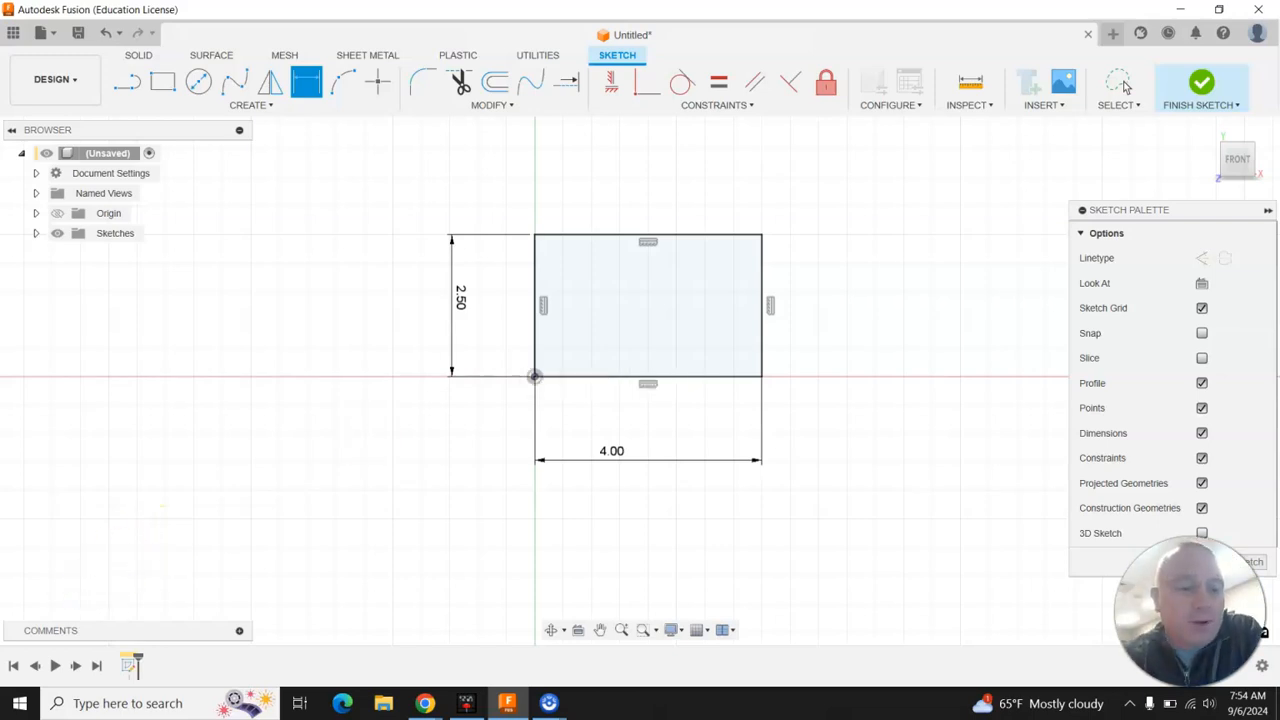
left_click(1203, 86)
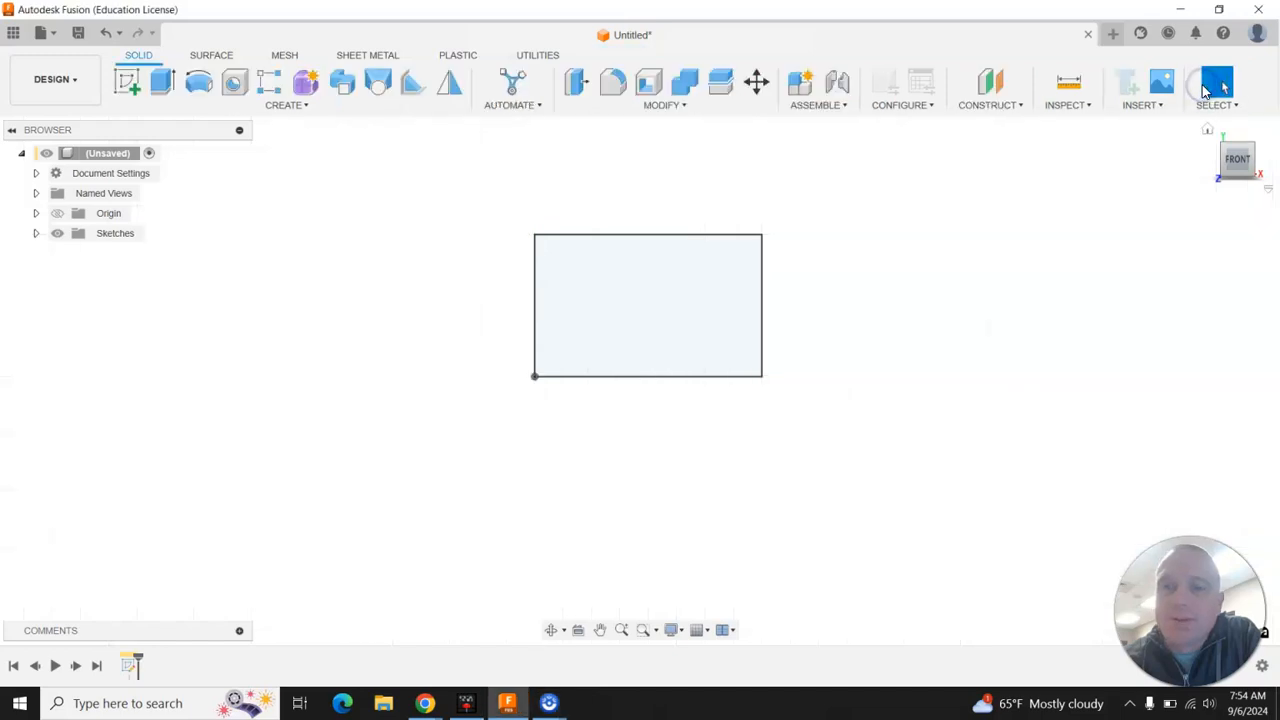
Step: Extrude the rectangle 1 in toward the front as a new body
left_click(1209, 130)
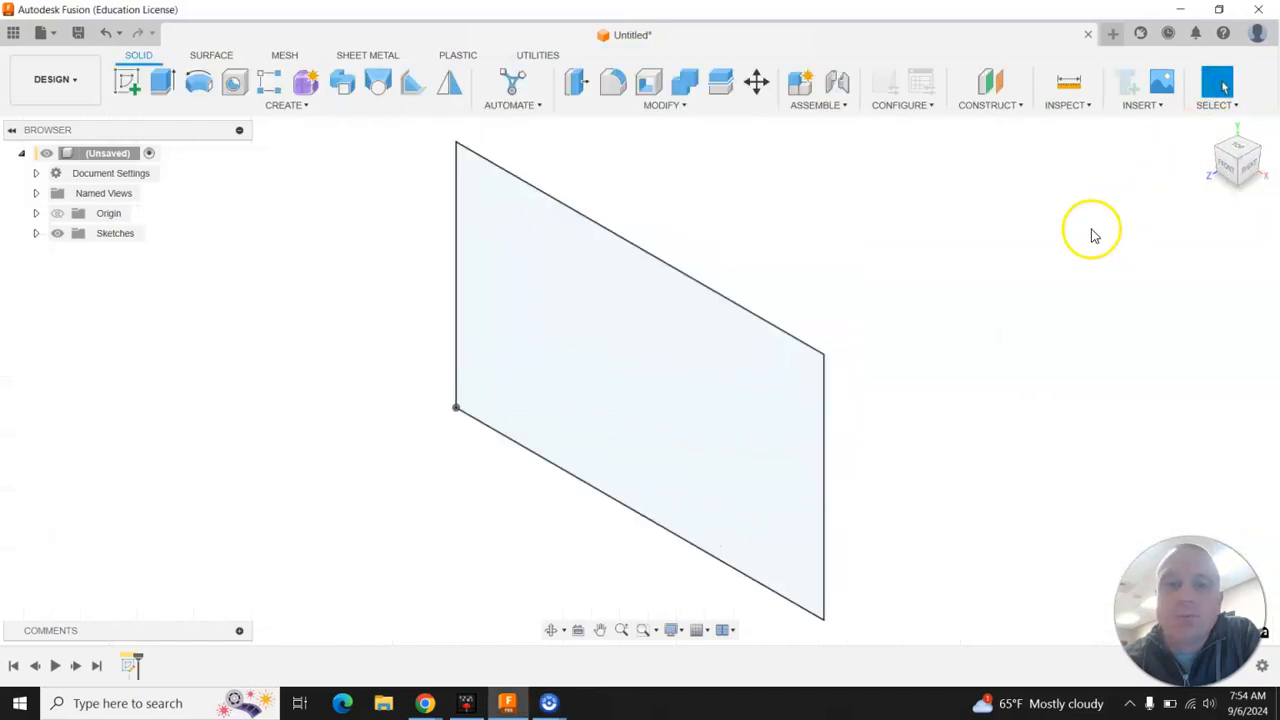
left_click(162, 82)
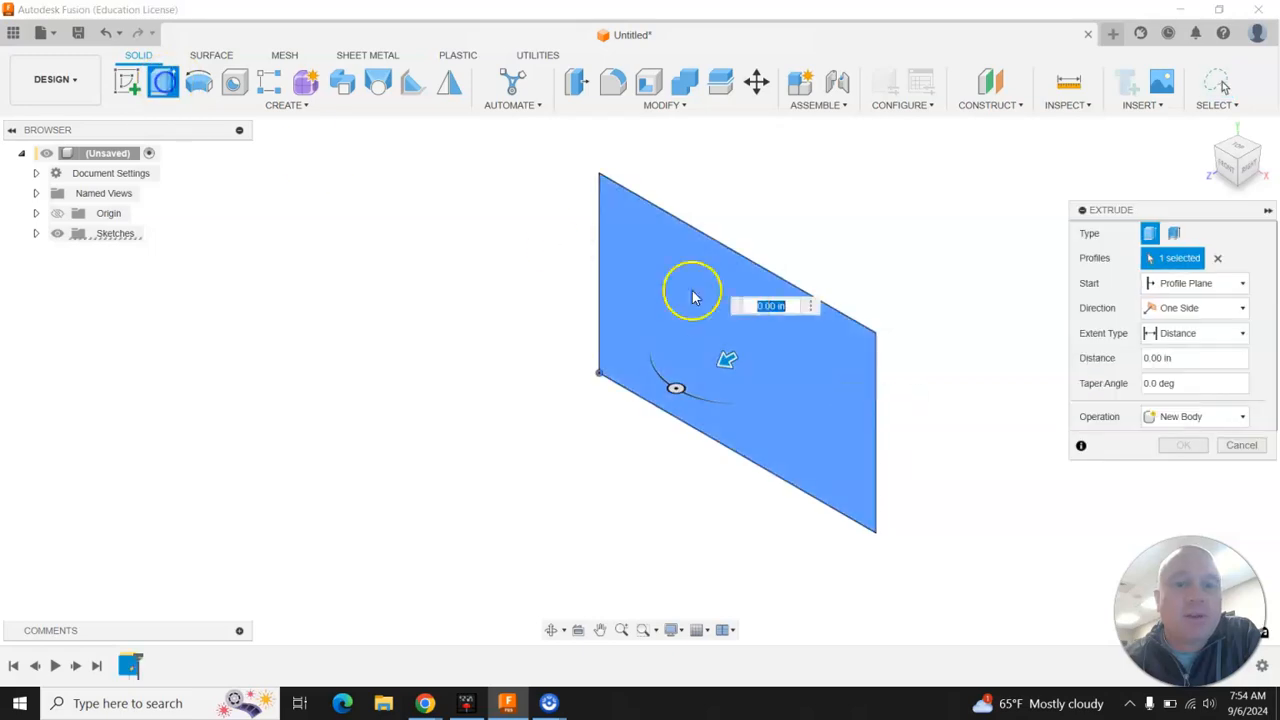
left_click_drag(728, 361, 643, 405)
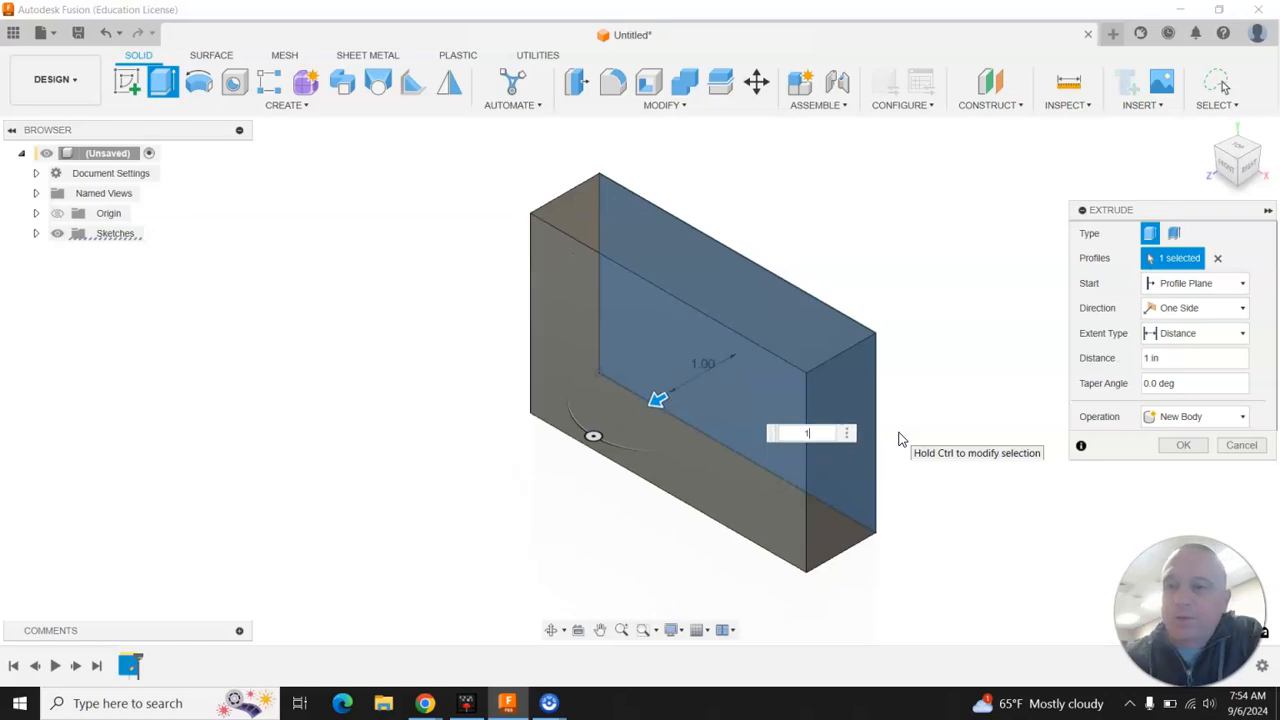
left_click(1190, 448)
left_click(1188, 446)
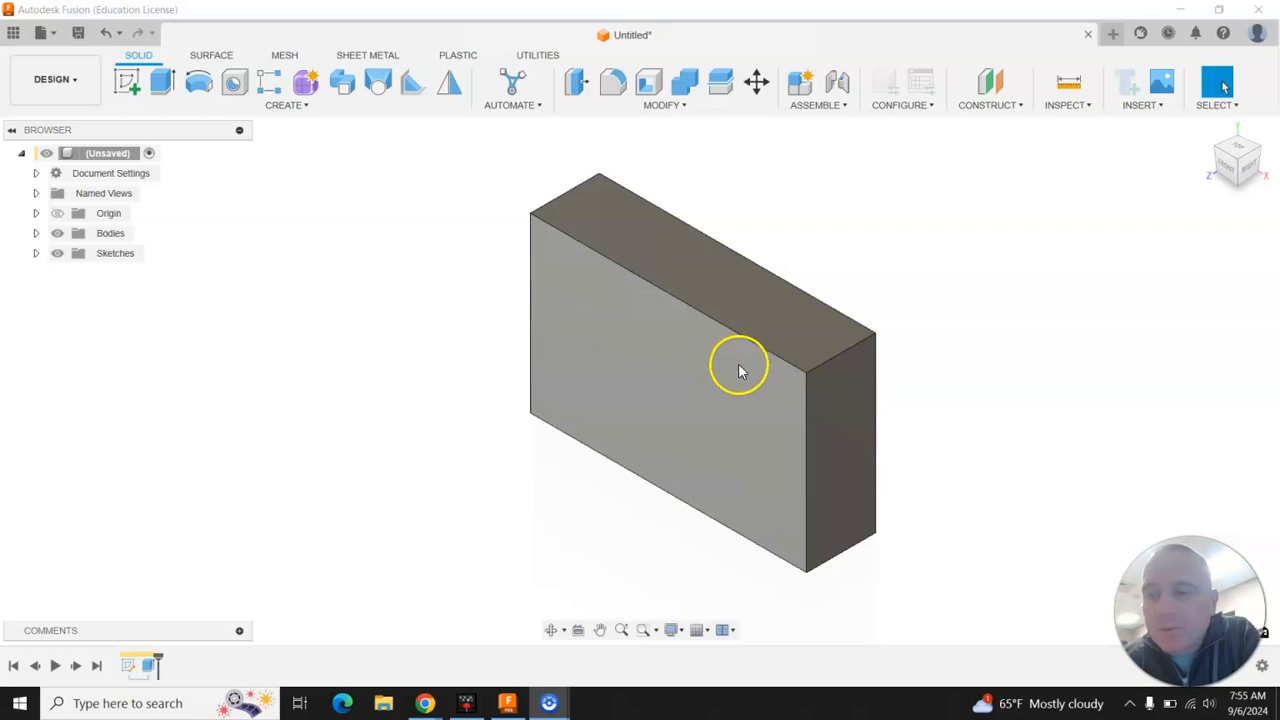
Step: On the block's front face, sketch a closed triangle joining the origin corner, a point on the upper edge and the upper-left corner
left_click(128, 84)
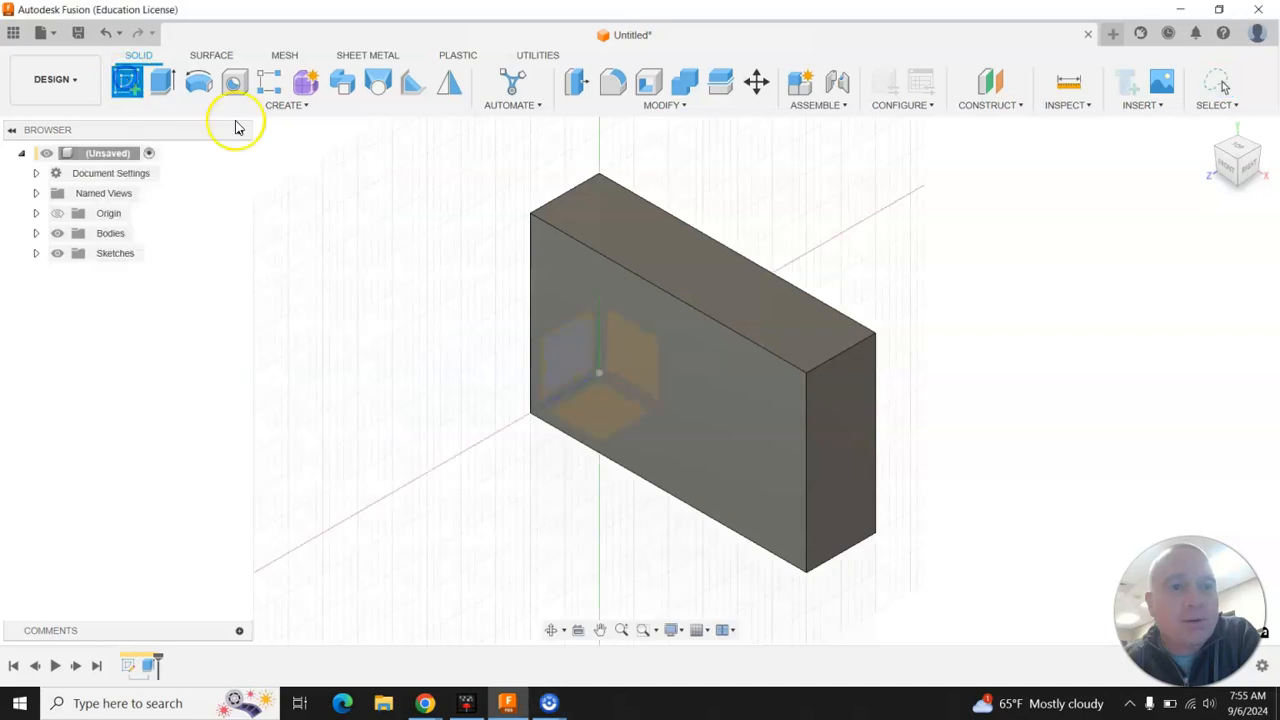
left_click(711, 382)
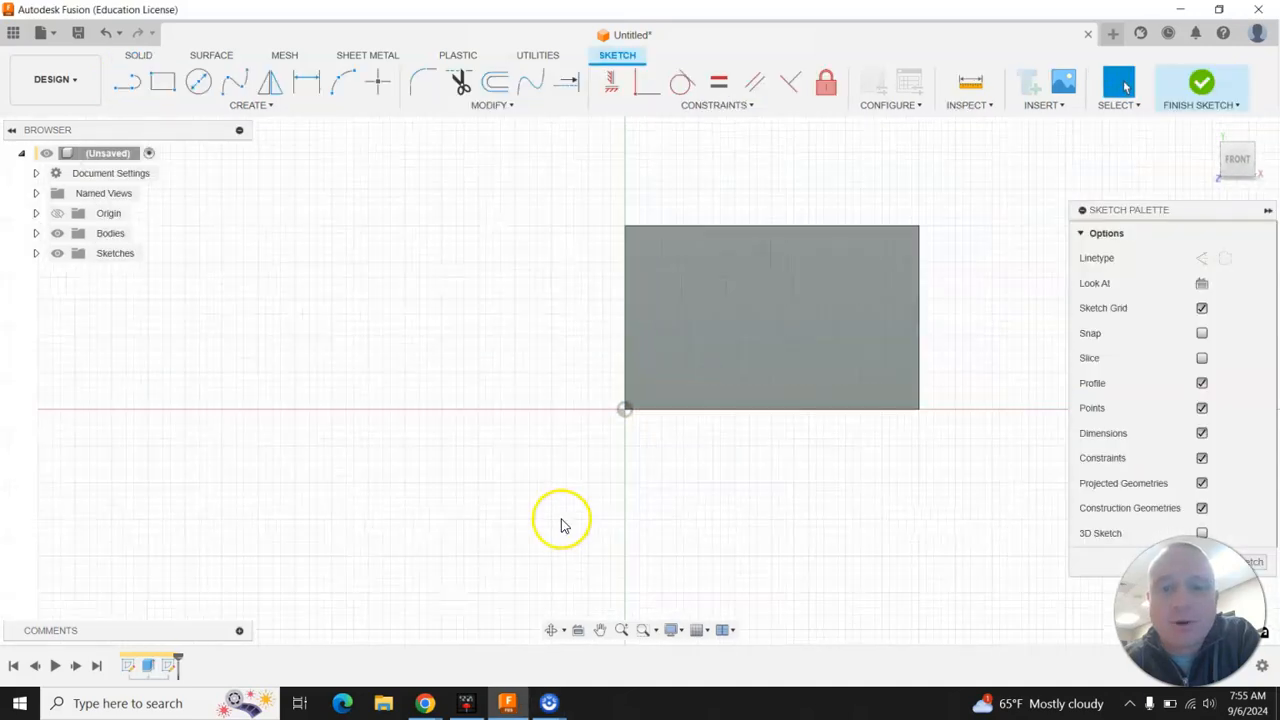
left_click(133, 88)
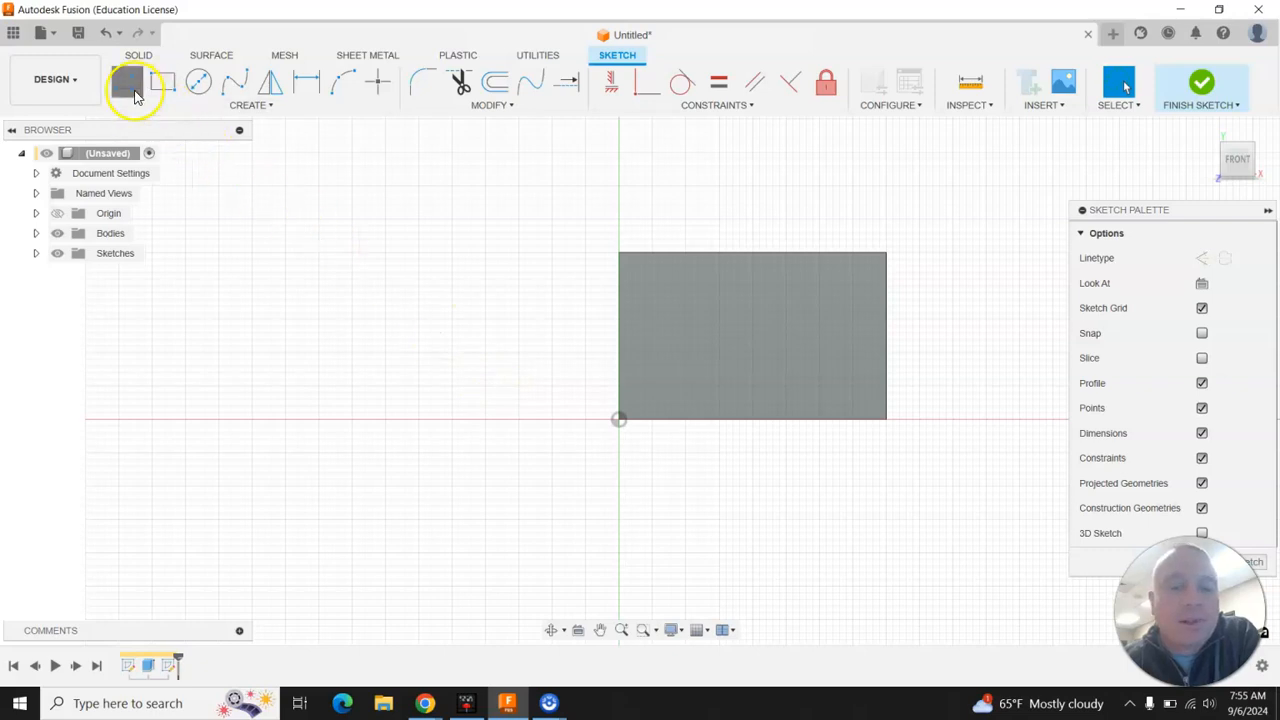
scroll(617, 425, "up", 3)
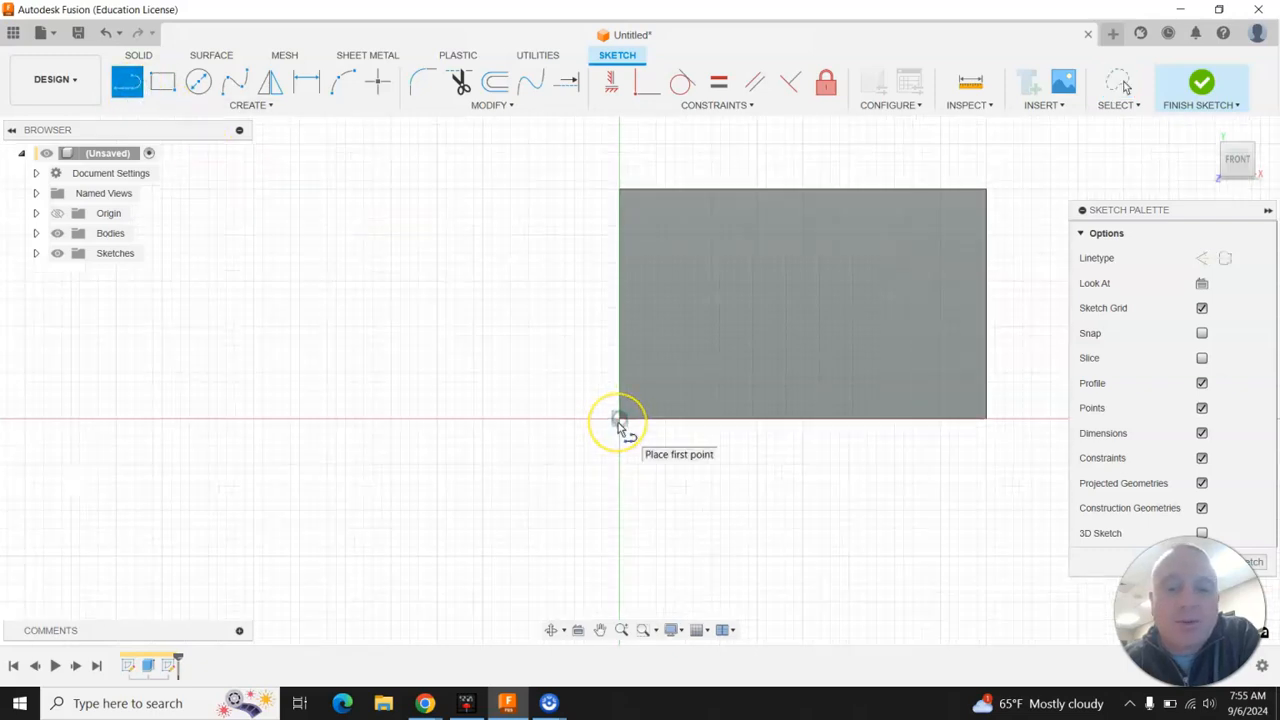
left_click(622, 416)
scroll(588, 492, "down", 1)
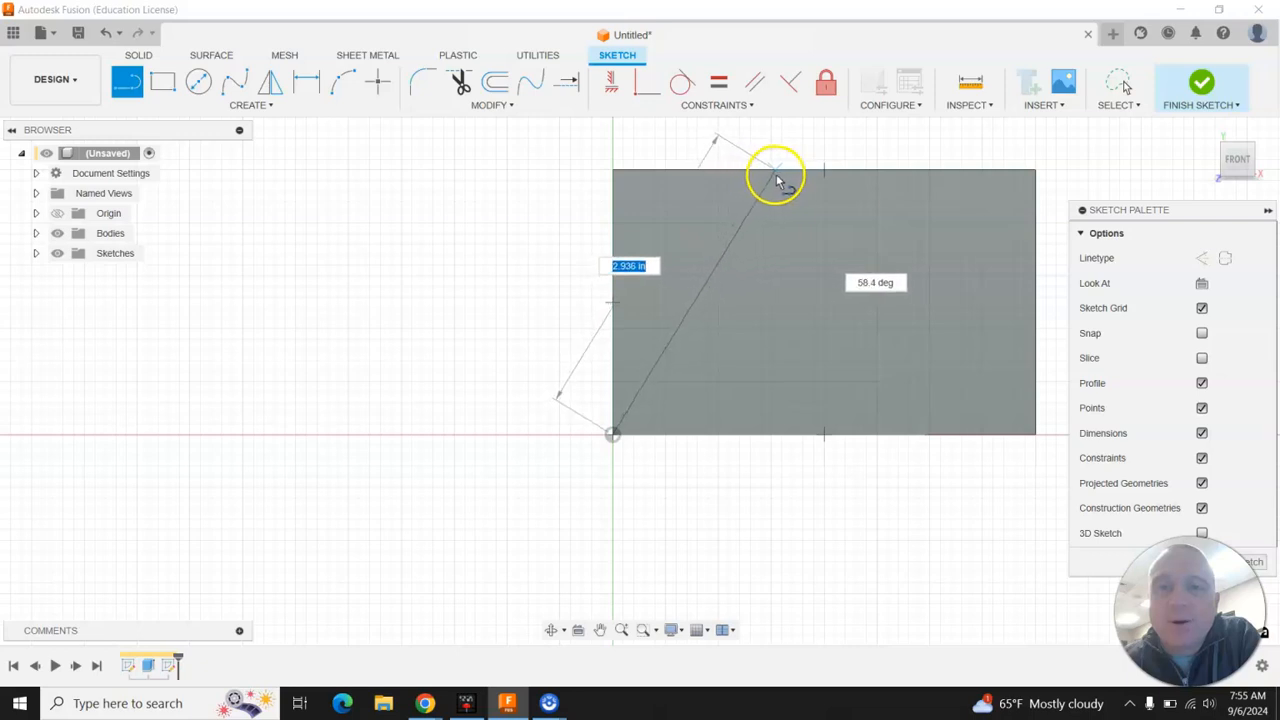
double_click(780, 176)
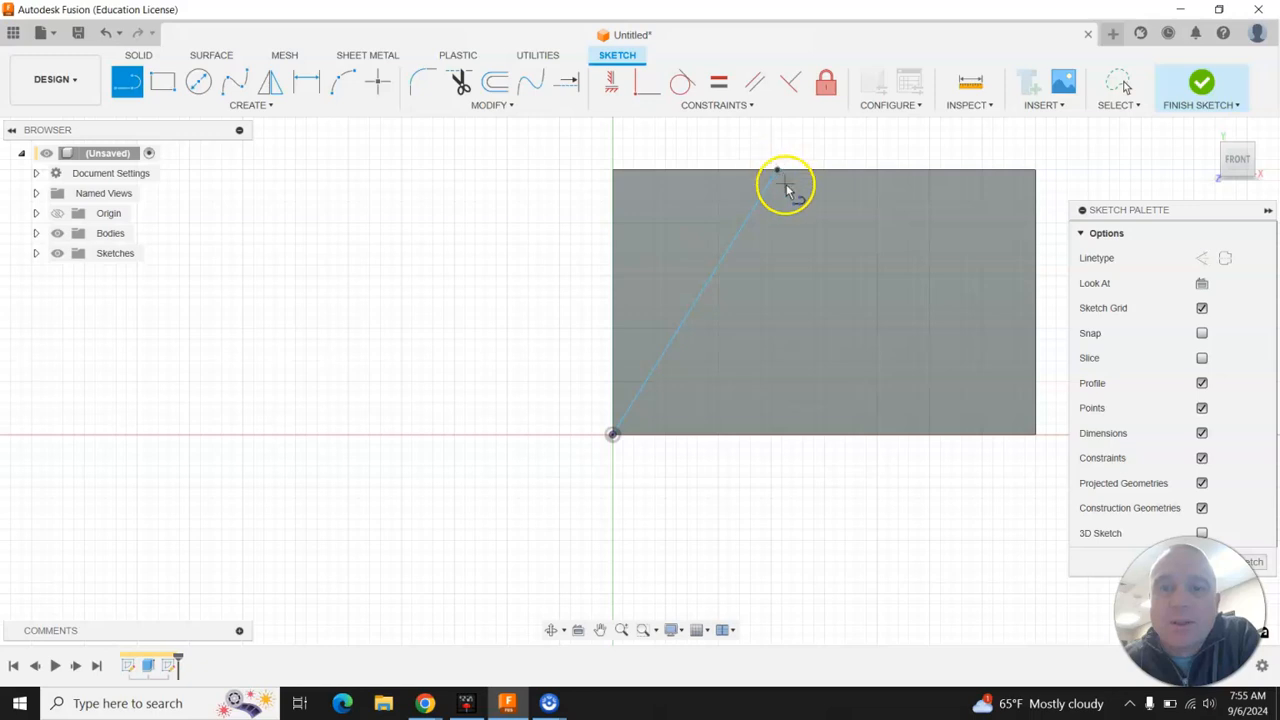
left_click(779, 174)
left_click(613, 170)
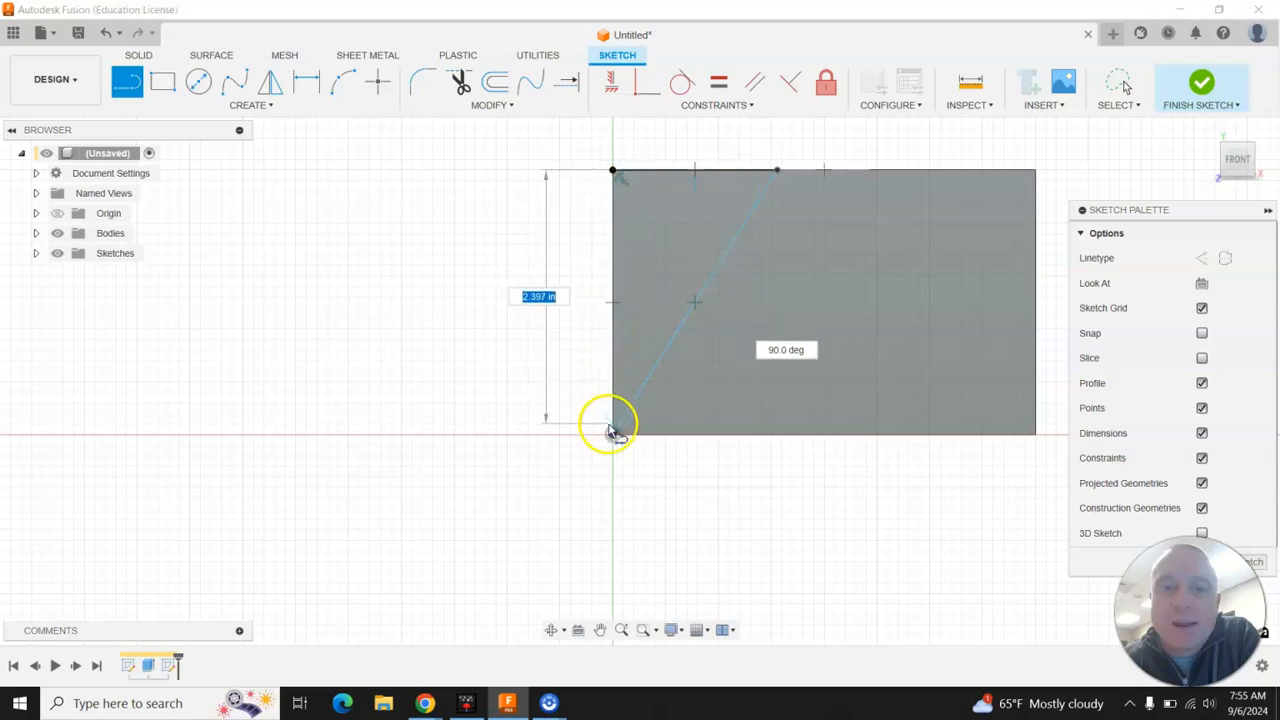
left_click(613, 435)
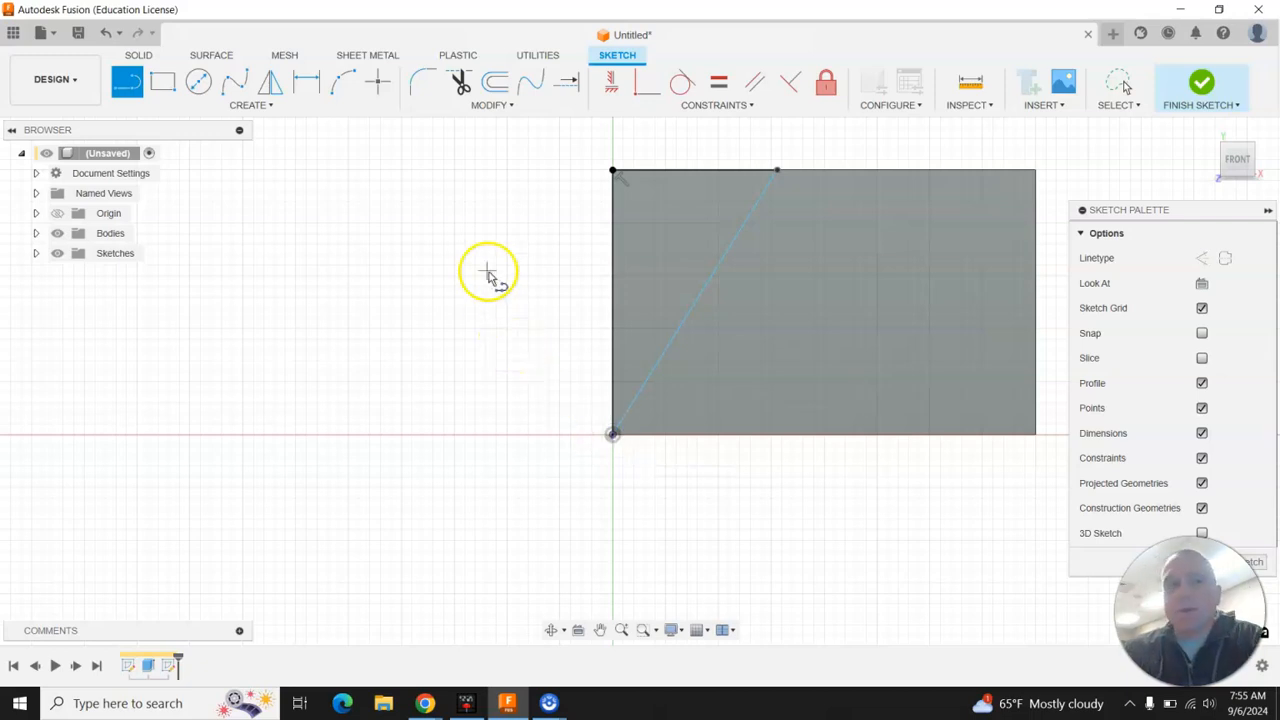
key("Escape")
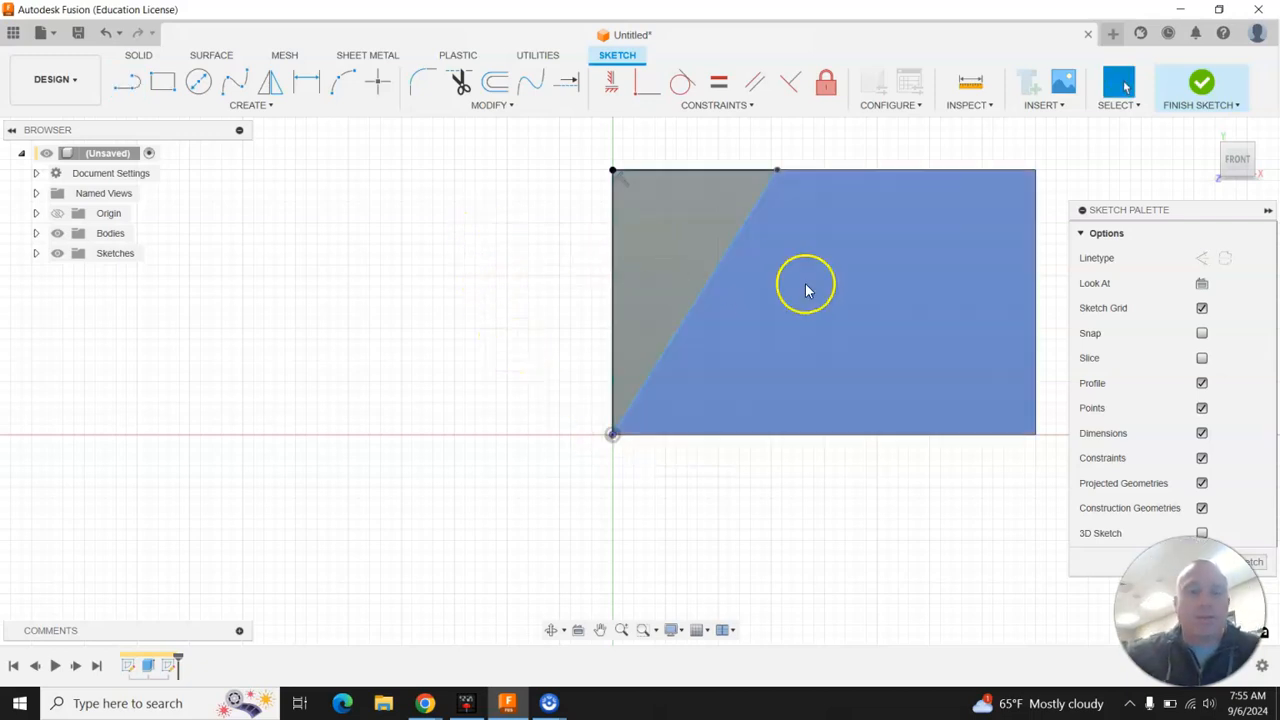
mouse_move(732, 252)
left_mouse_down()
mouse_move(826, 277)
mouse_move(660, 254)
mouse_move(838, 265)
mouse_move(686, 254)
mouse_move(783, 251)
mouse_move(725, 249)
left_mouse_up()
left_click(679, 234)
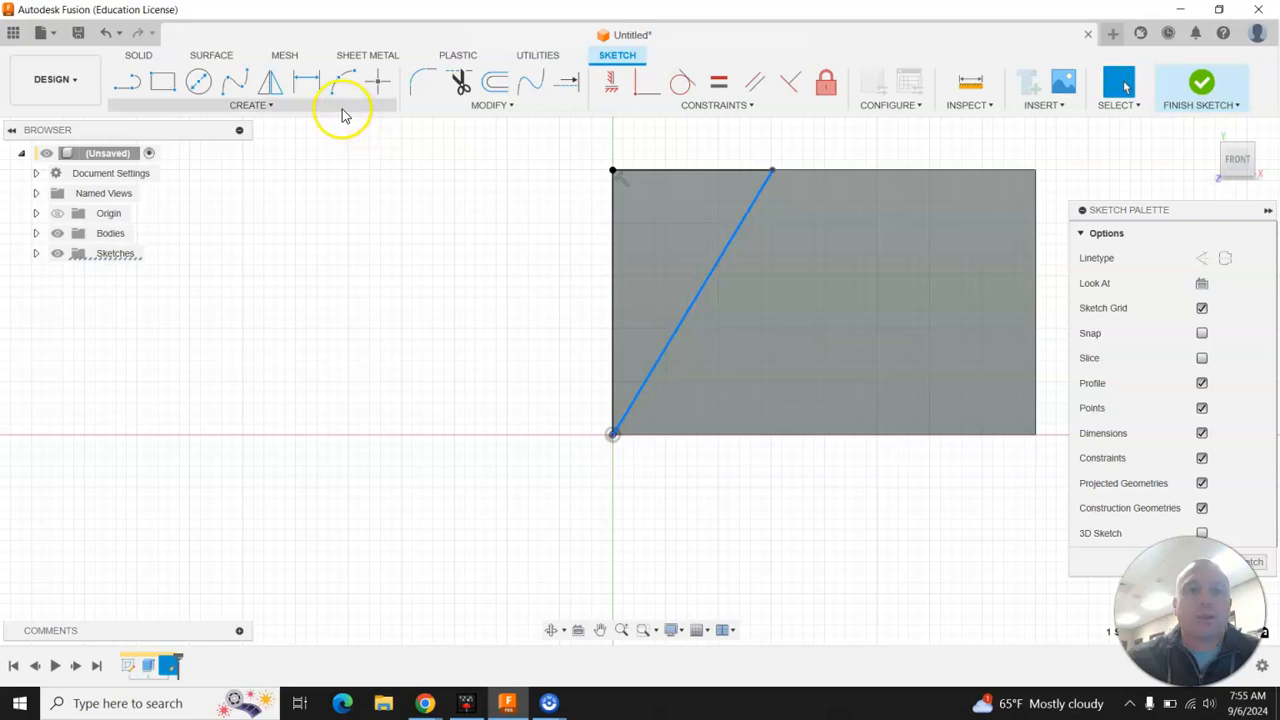
key("d")
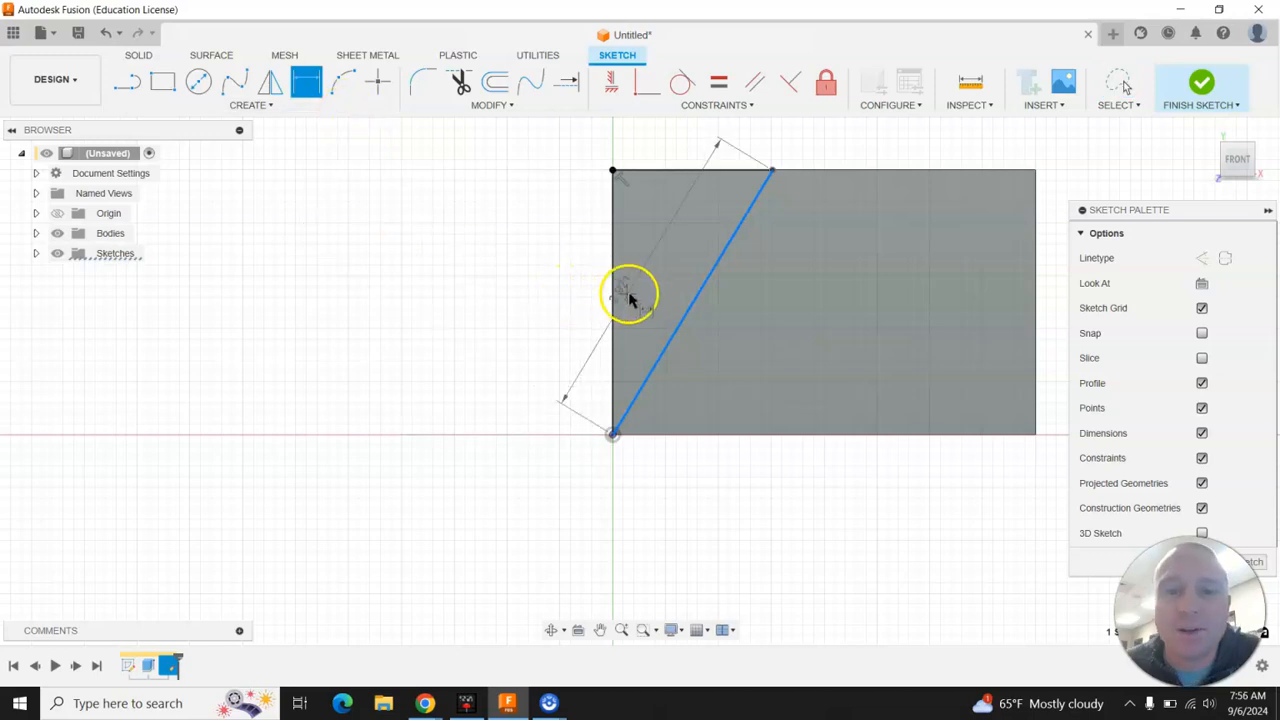
left_click(613, 308)
key("Escape")
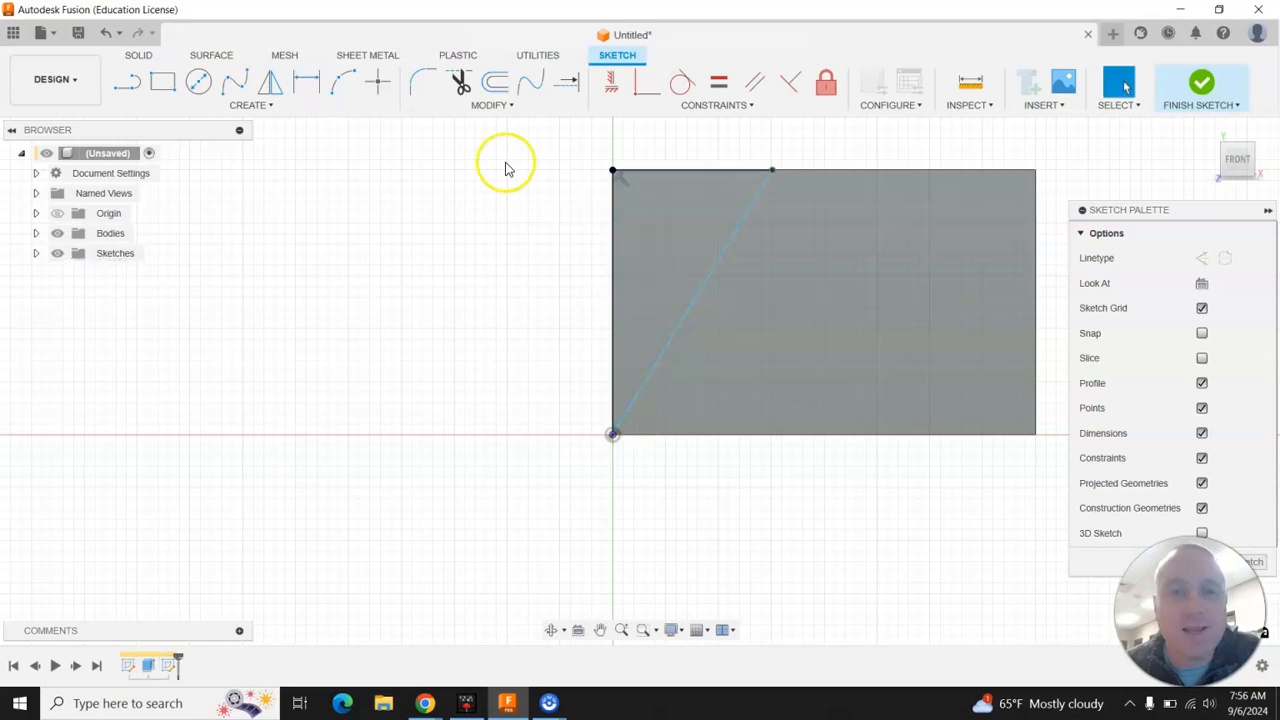
Step: Dimension the angle between the triangle's vertical edge and slanted line to 30 degrees, and finish the sketch
left_click(304, 84)
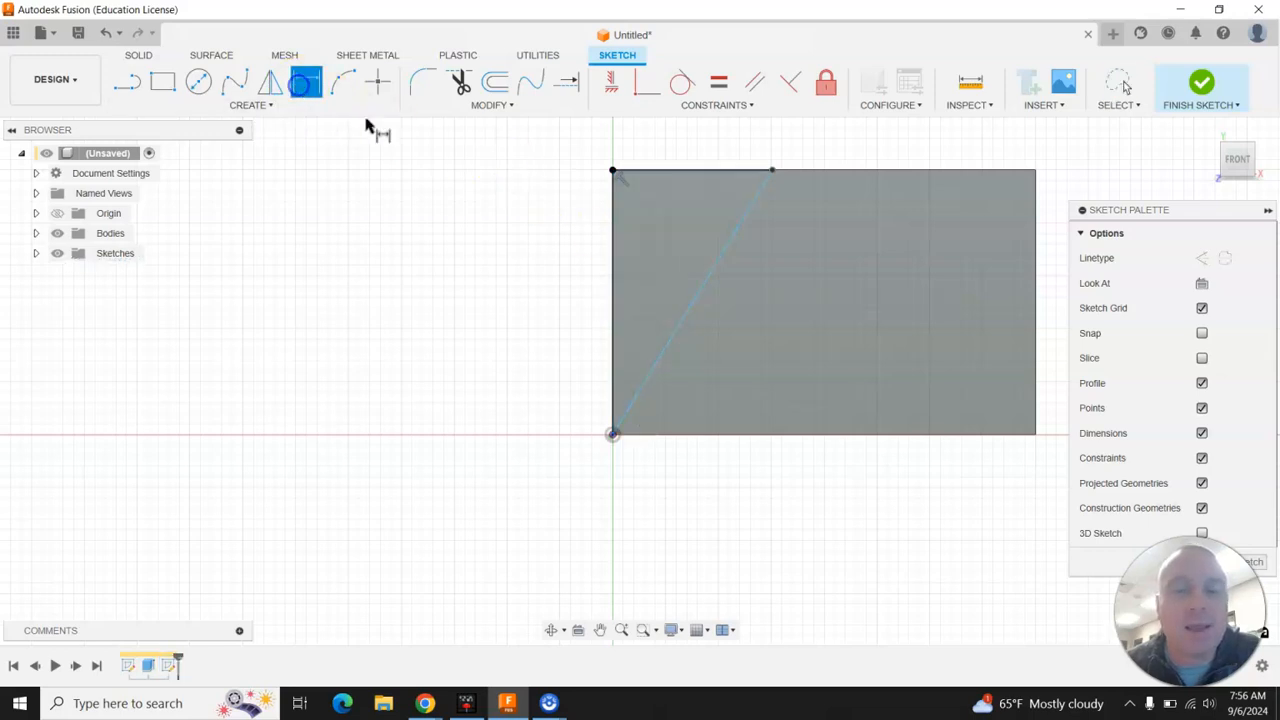
left_click(613, 298)
left_click(697, 293)
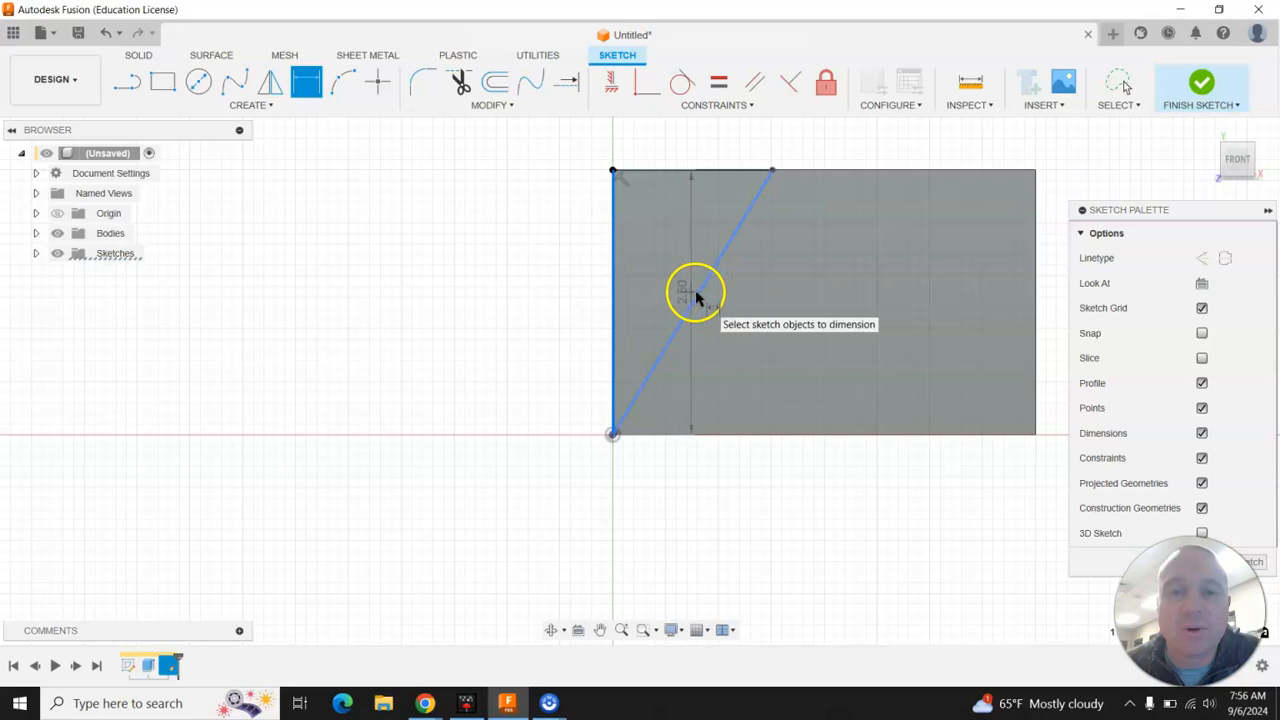
left_click(671, 242)
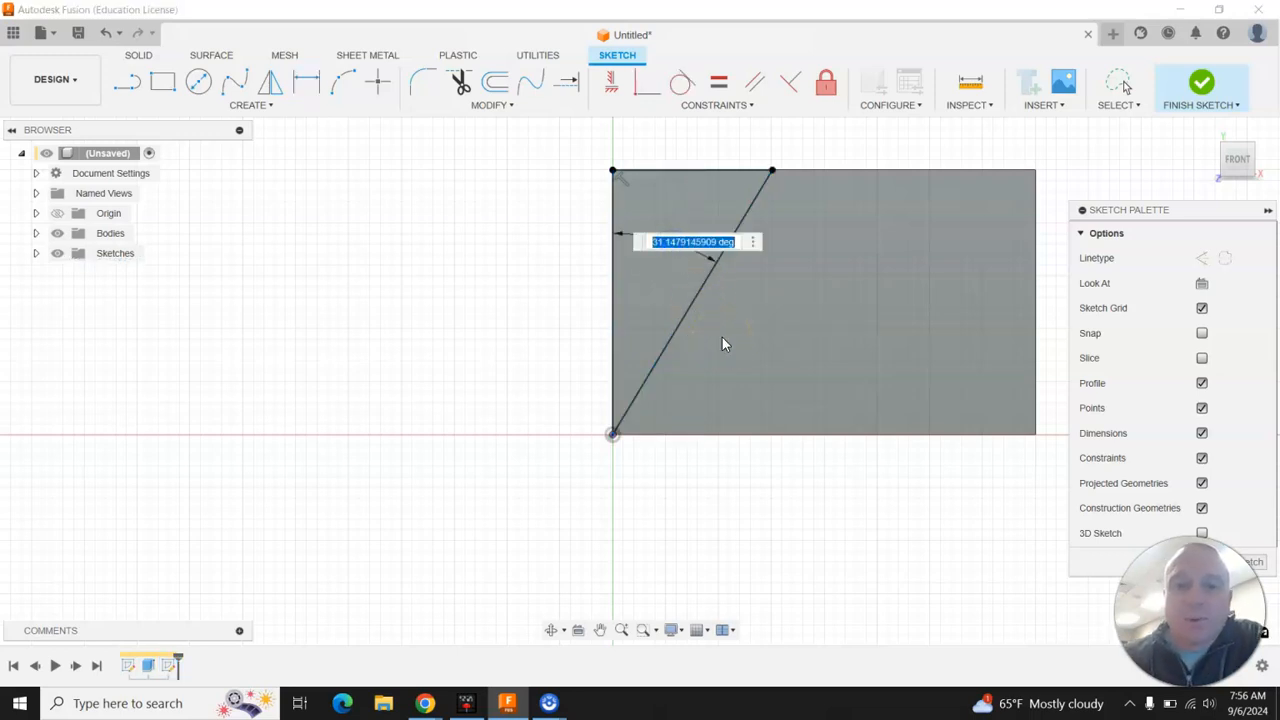
type("30")
key("Return")
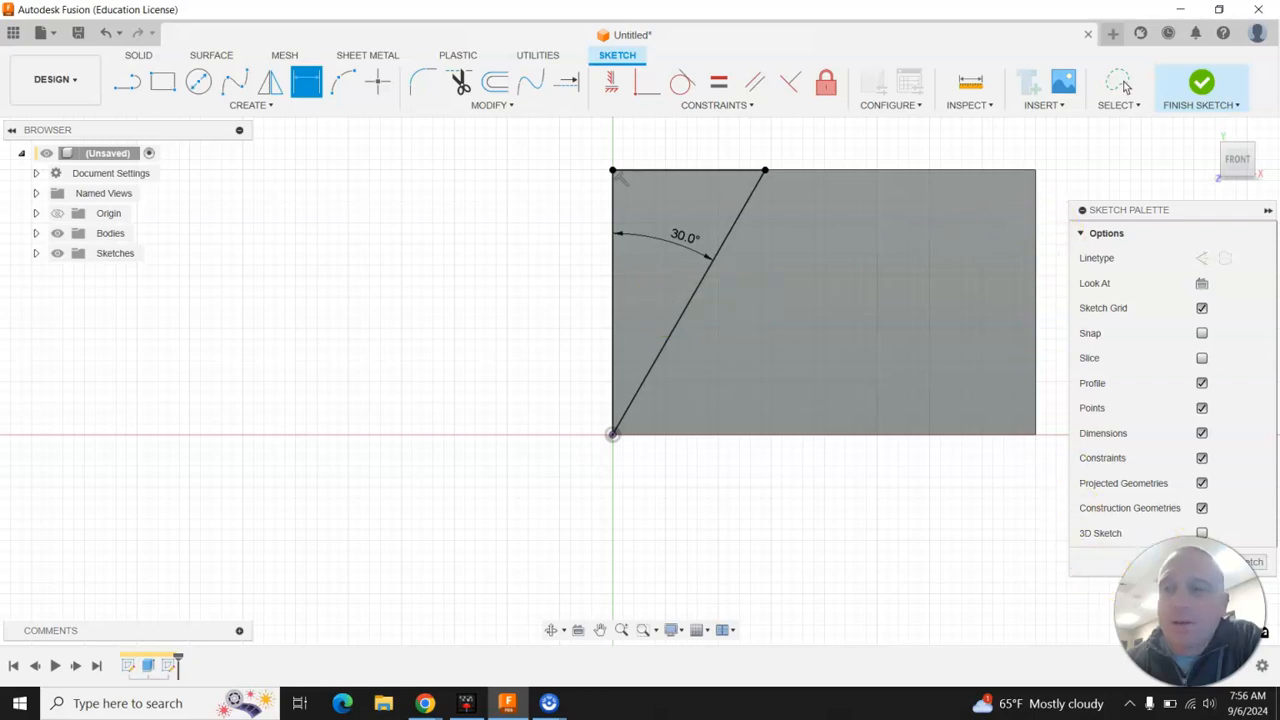
left_click(1198, 85)
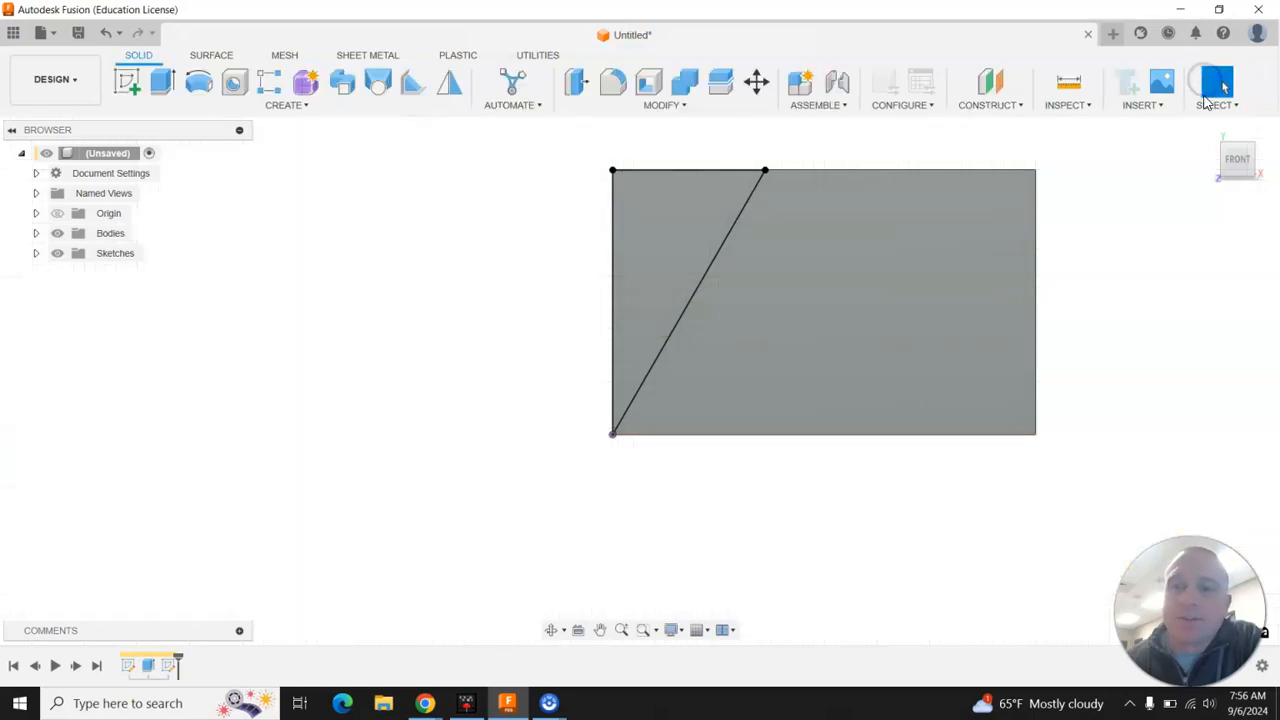
Step: Extrude the triangular profile into the block as a cut, with the extent type set to All
left_click(1209, 131)
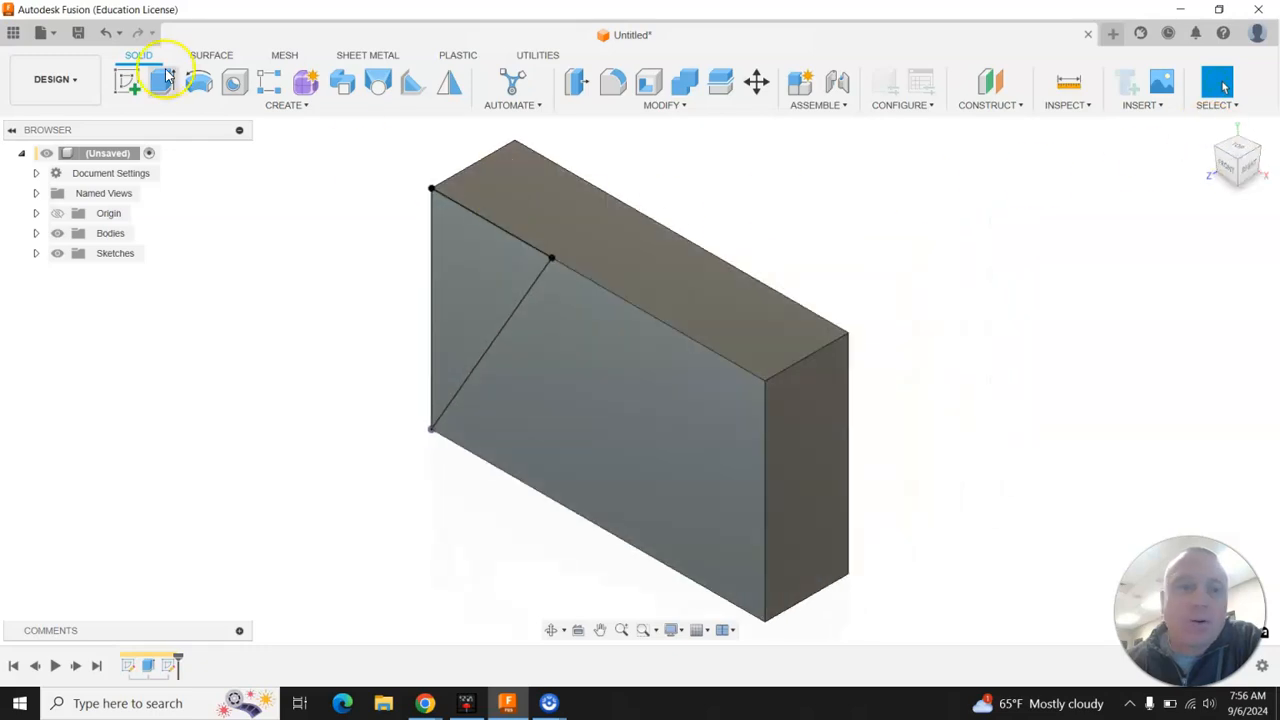
left_click(164, 80)
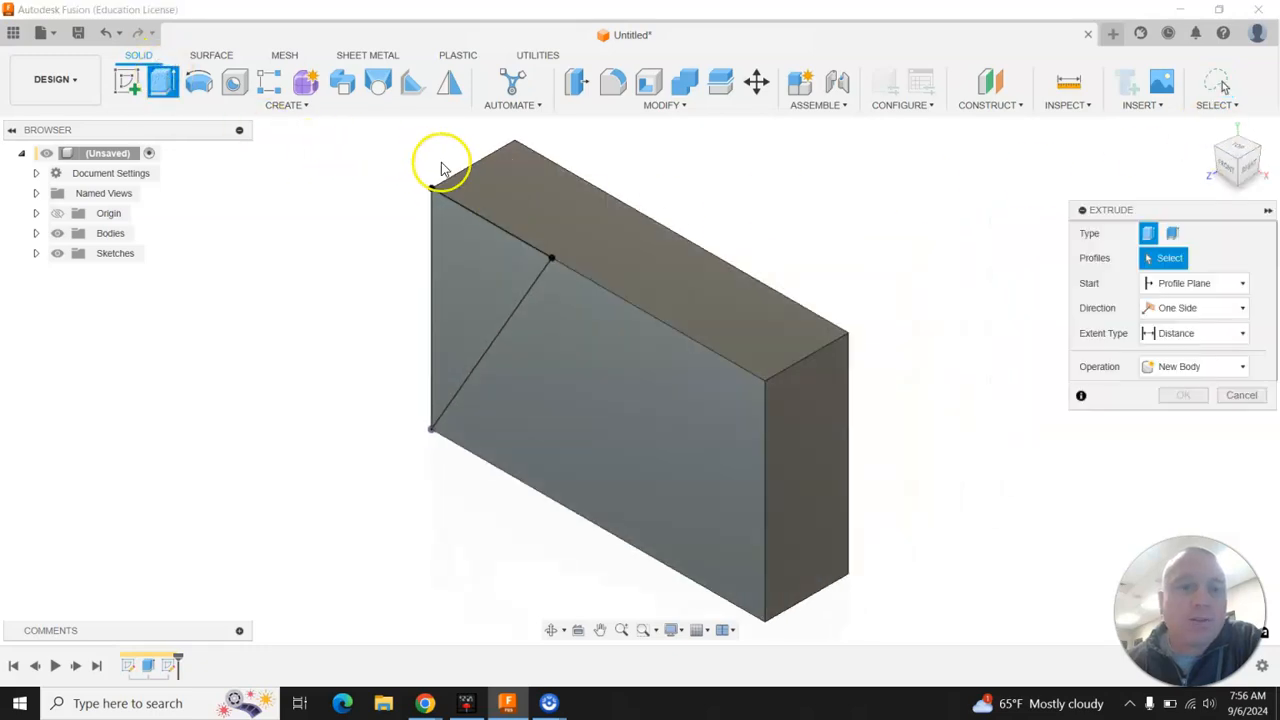
left_click(460, 247)
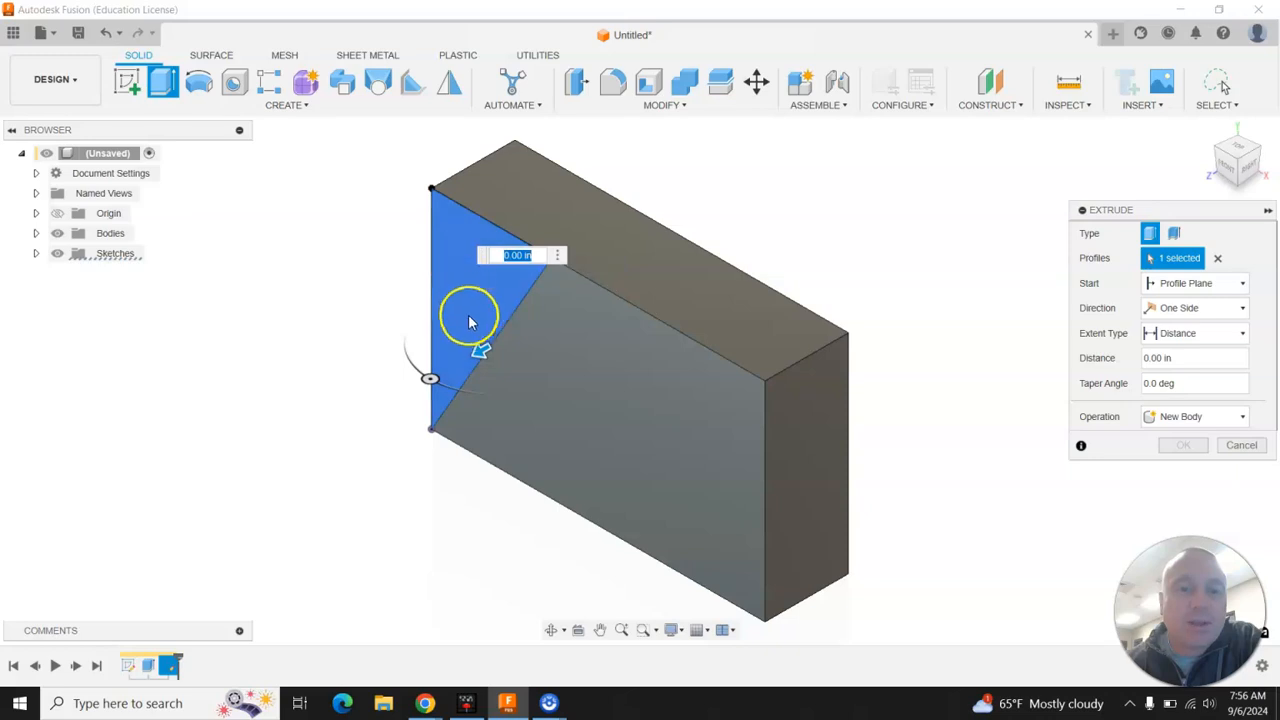
left_click_drag(481, 350, 756, 240)
scroll(654, 526, "down", 3)
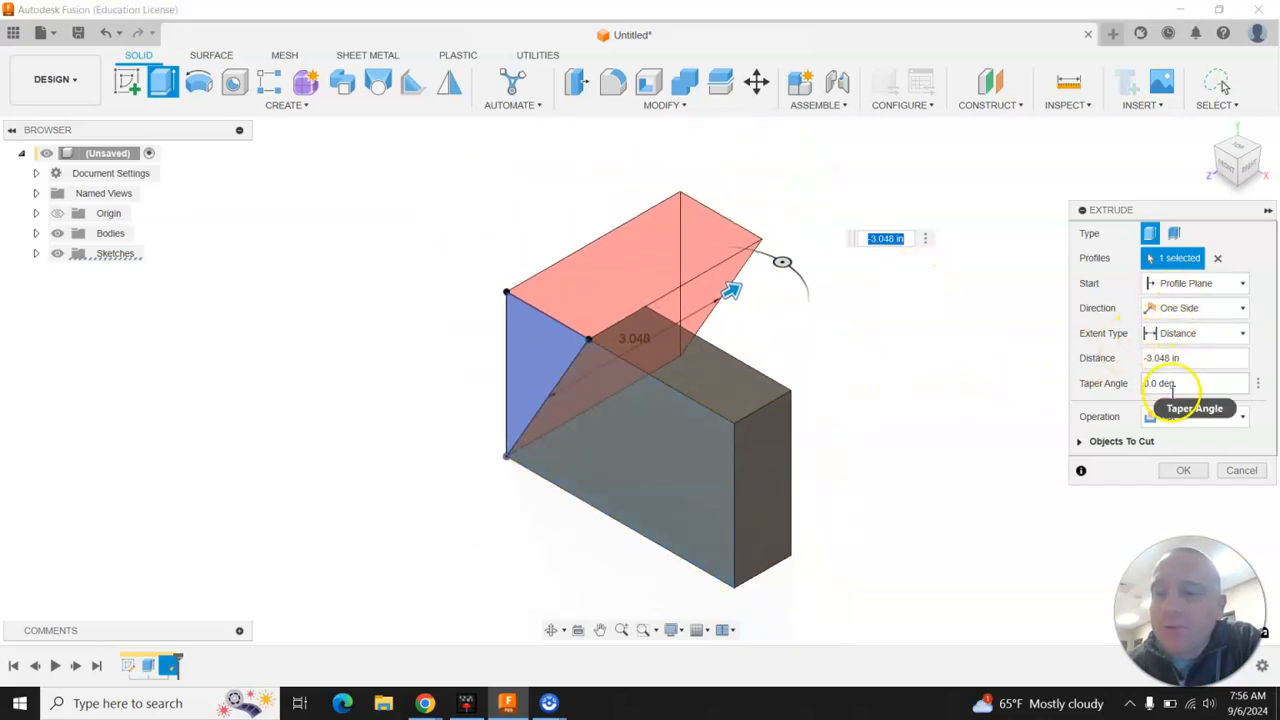
left_click(1188, 335)
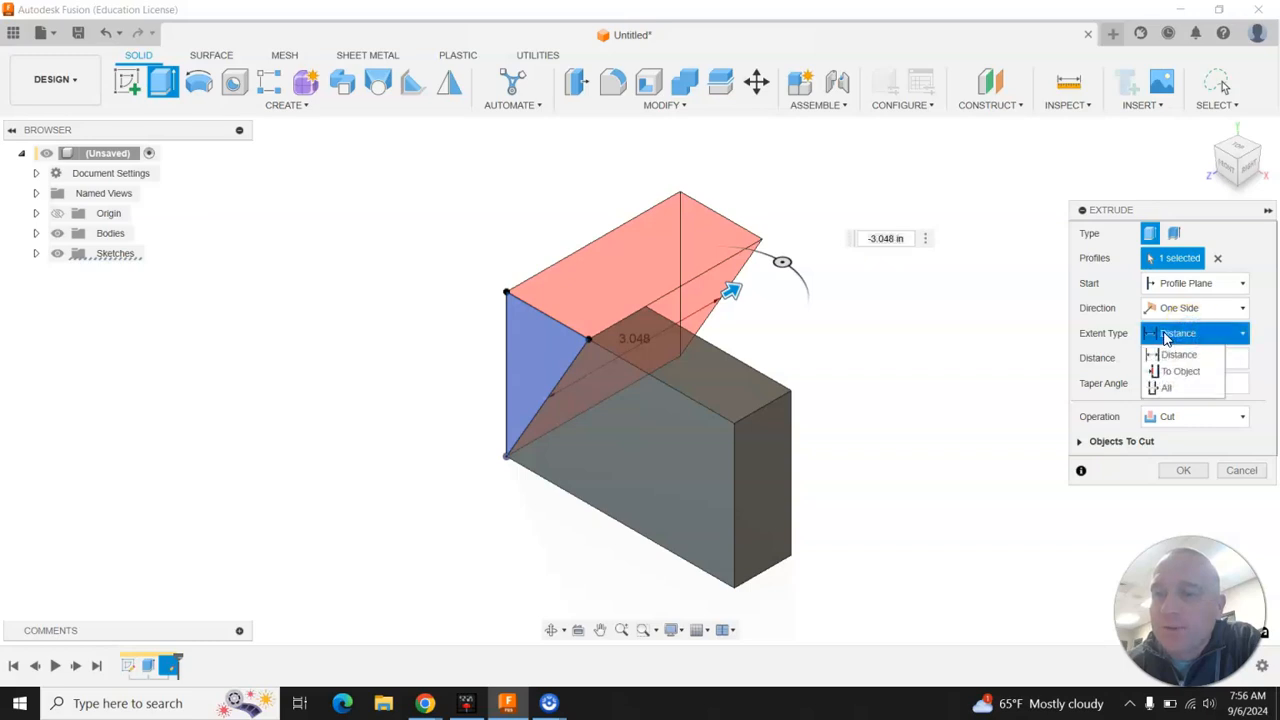
left_click(1166, 388)
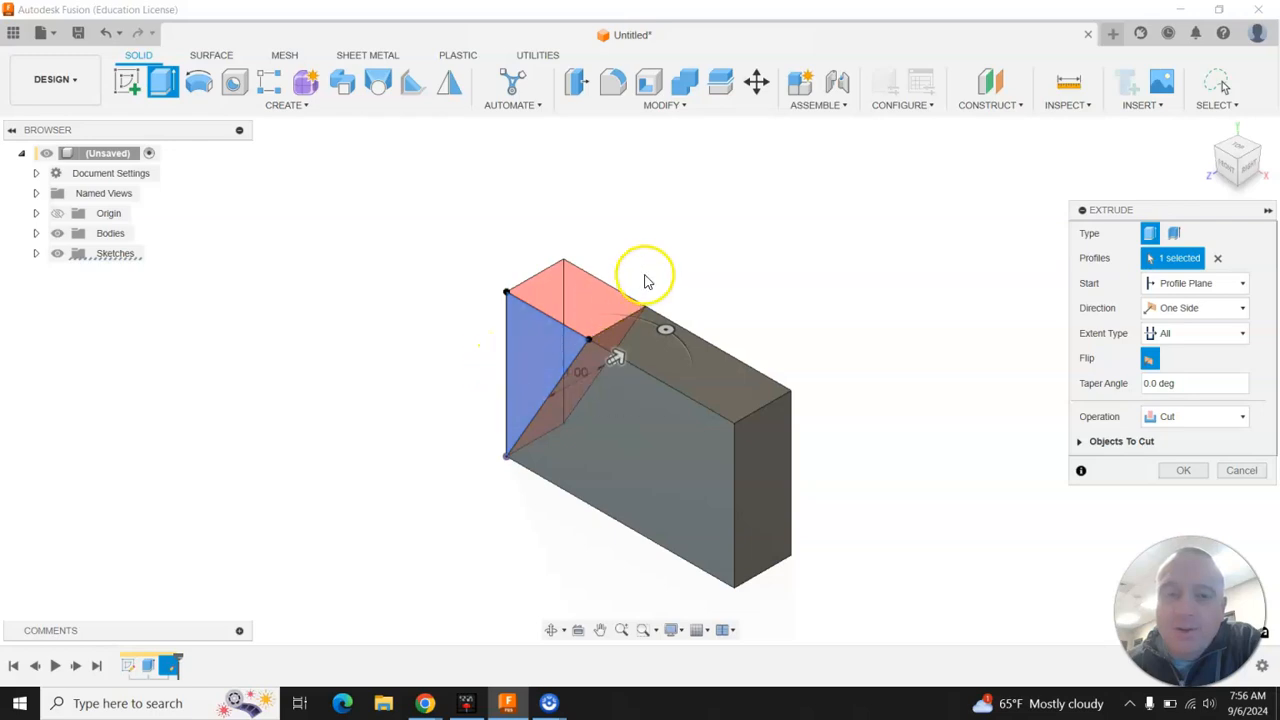
left_click(1200, 476)
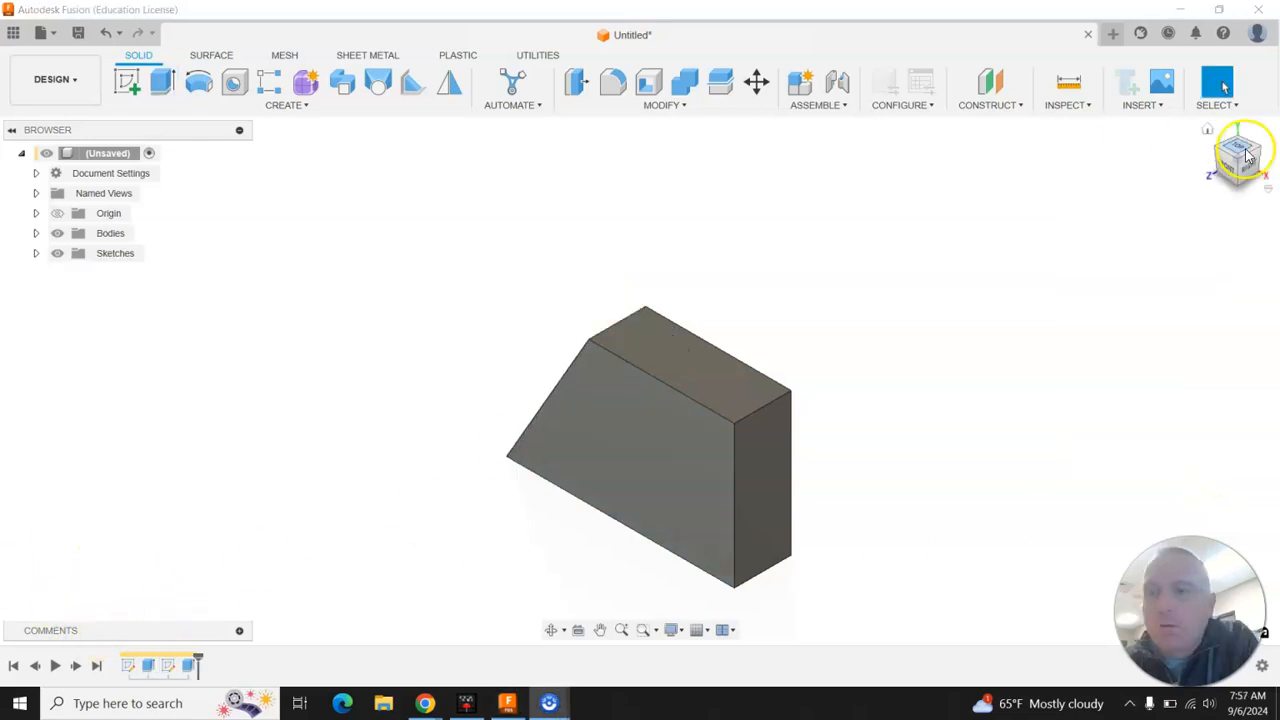
Step: Set up a 0.125 in equal-distance chamfer on the two long edges of the block's top face
mouse_move(1227, 168)
left_mouse_down()
mouse_move(1251, 153)
mouse_move(1248, 168)
left_mouse_up()
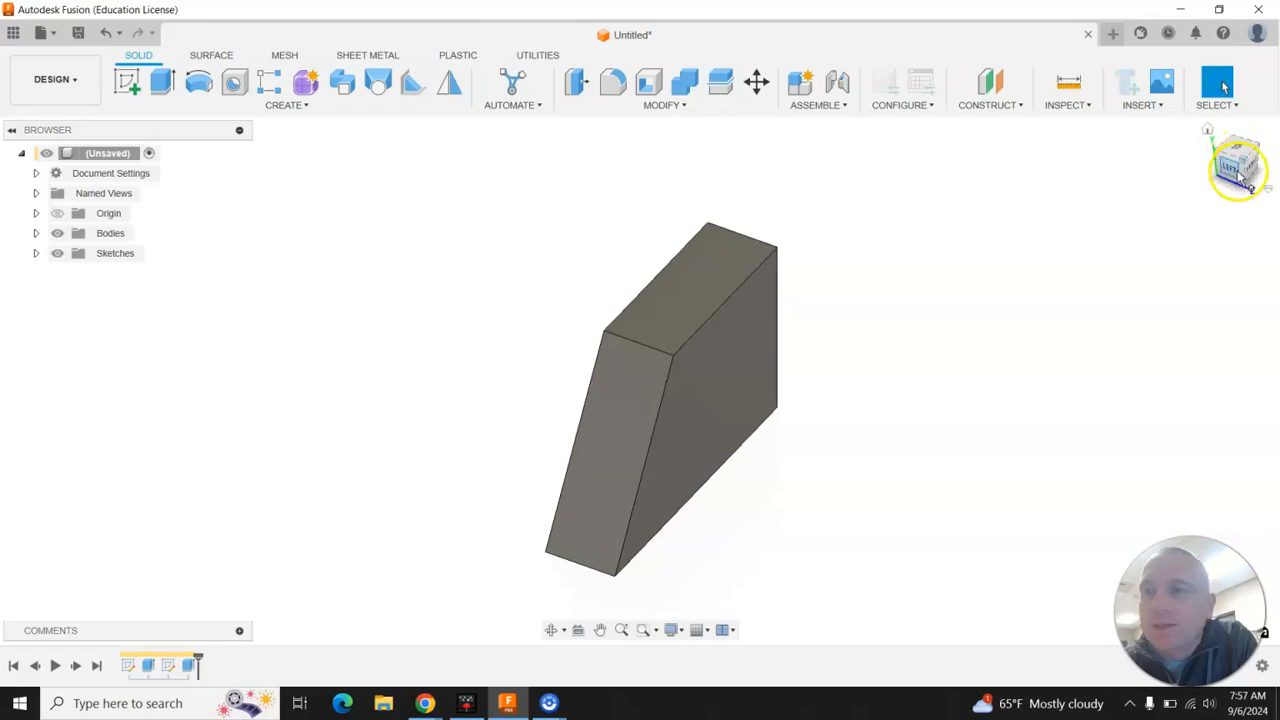
left_click(1247, 166)
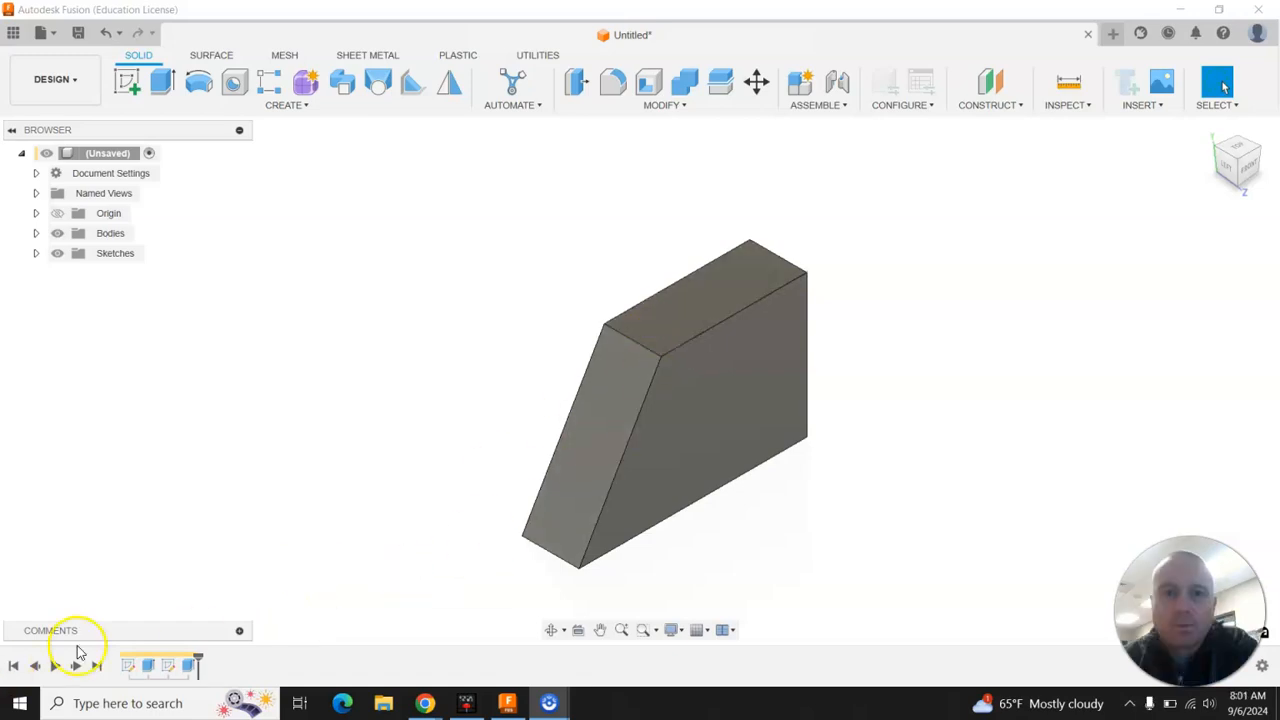
left_click(681, 106)
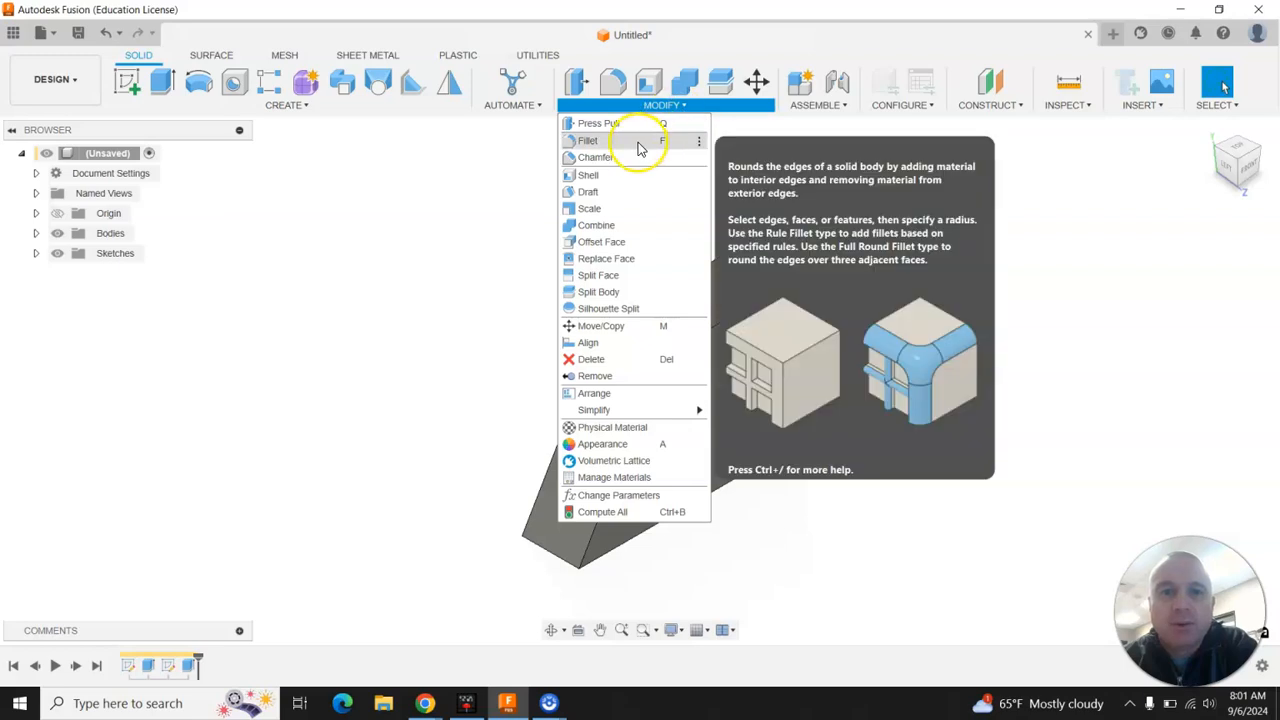
left_click(627, 160)
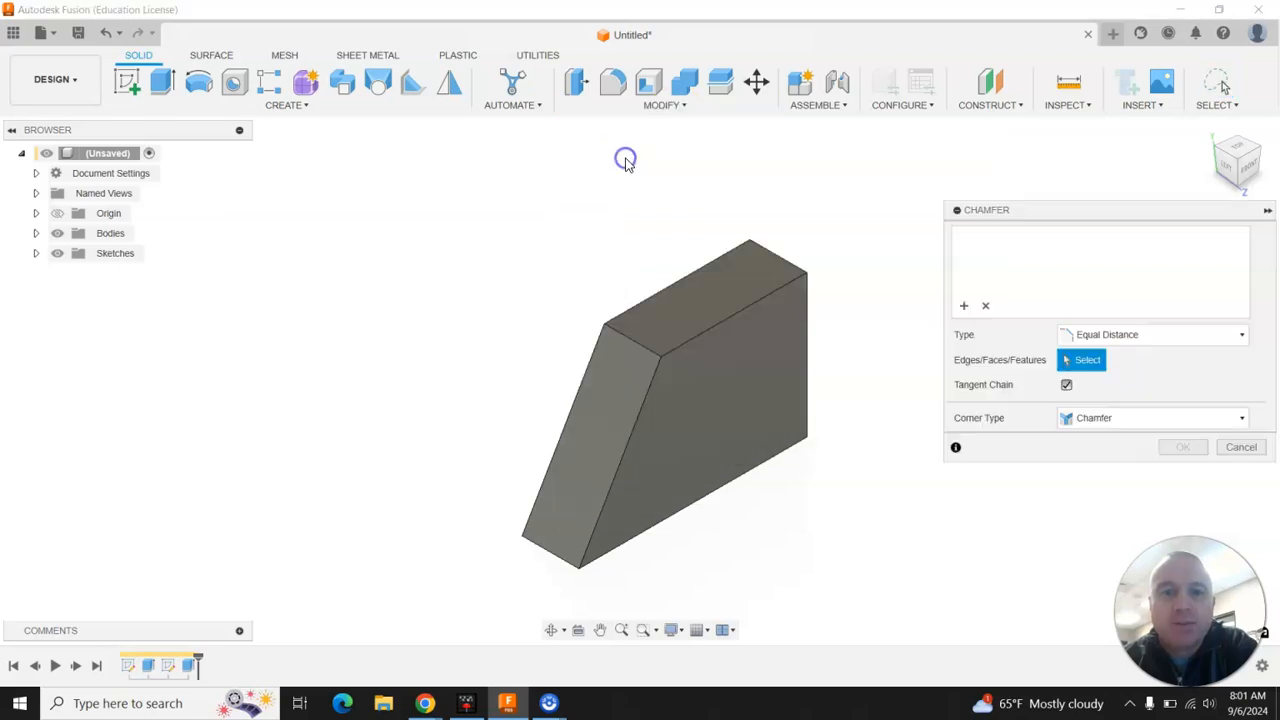
left_click(731, 323)
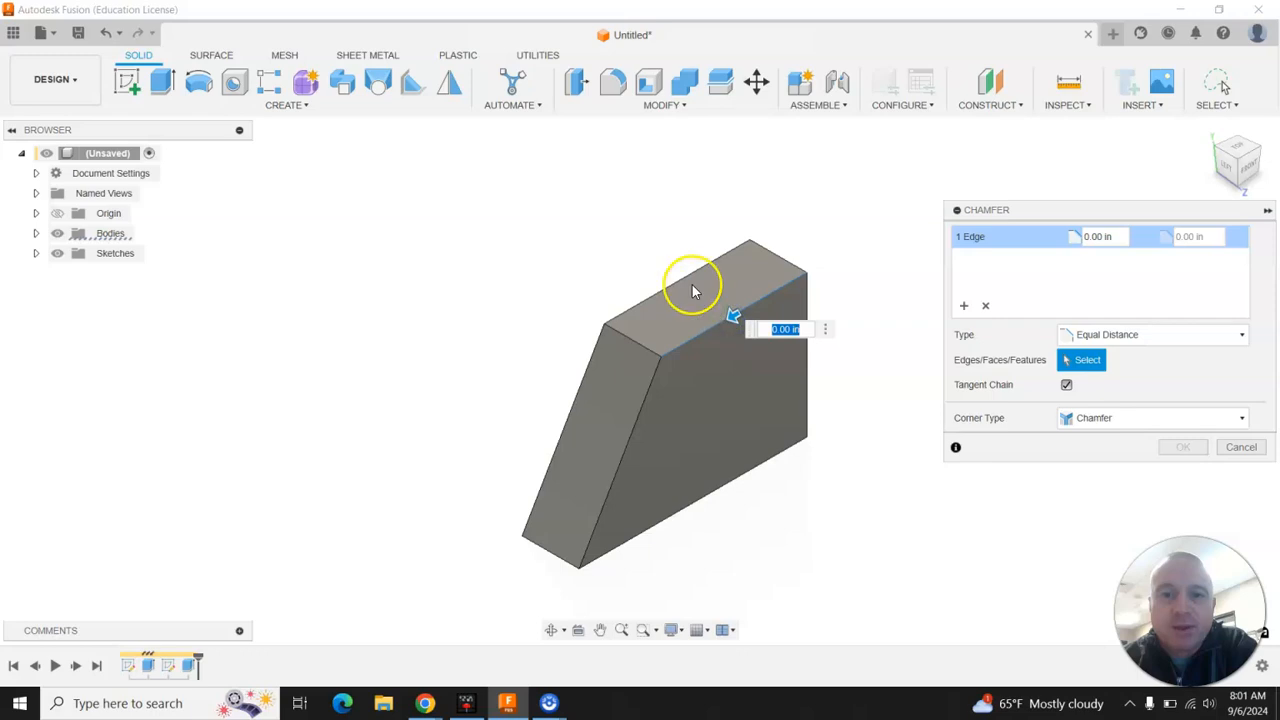
left_click(688, 276)
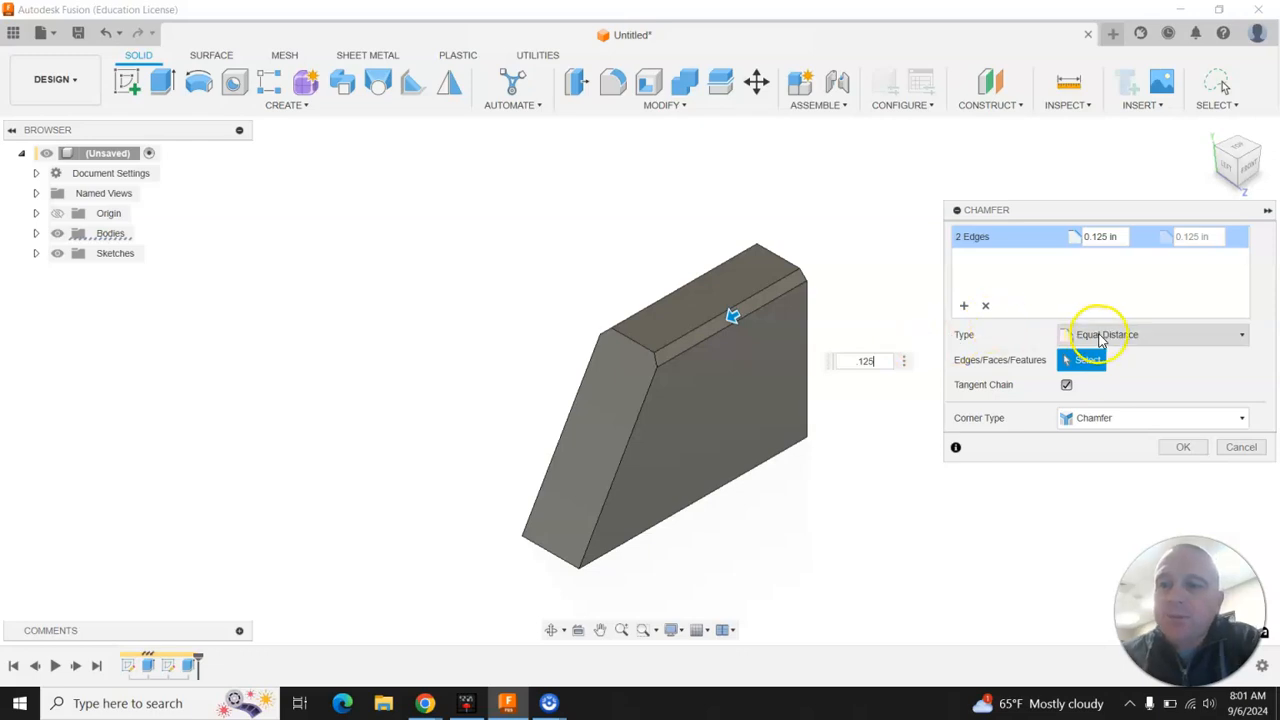
Step: Try the Two Distance and Distance and Angle chamfer types, and apply the chamfer as Equal Distance
left_click(1134, 336)
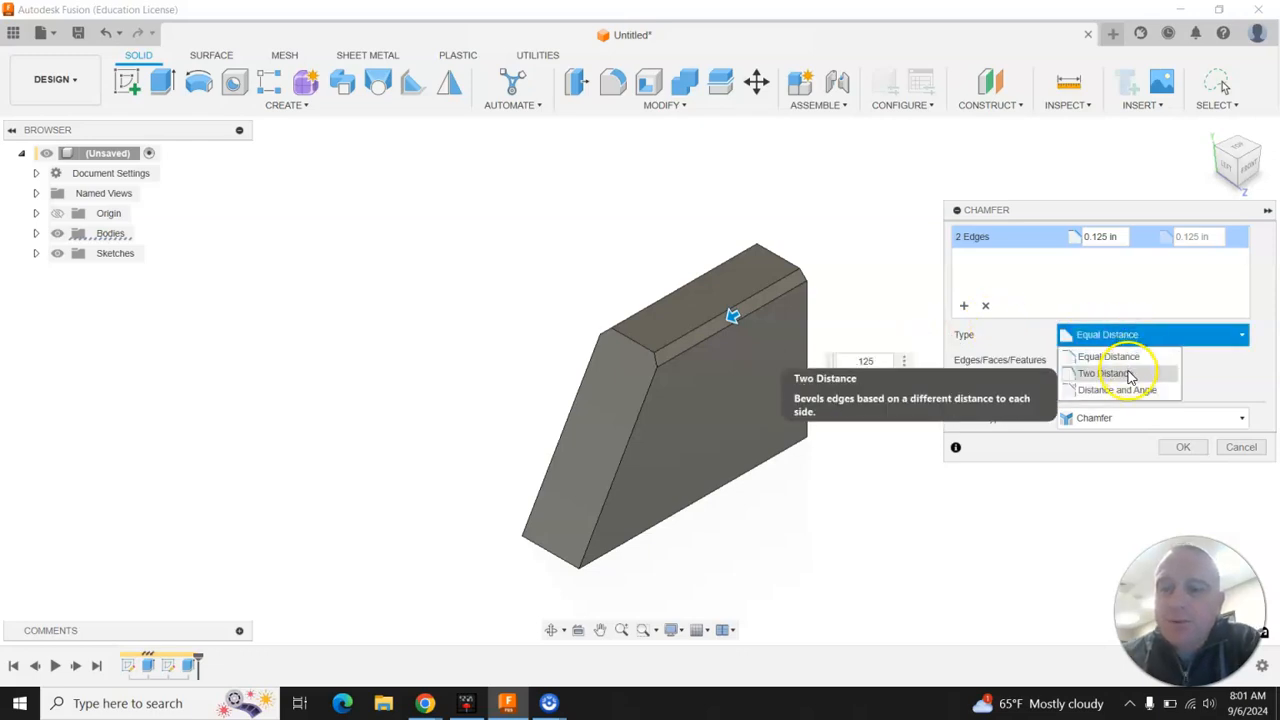
left_click(1106, 373)
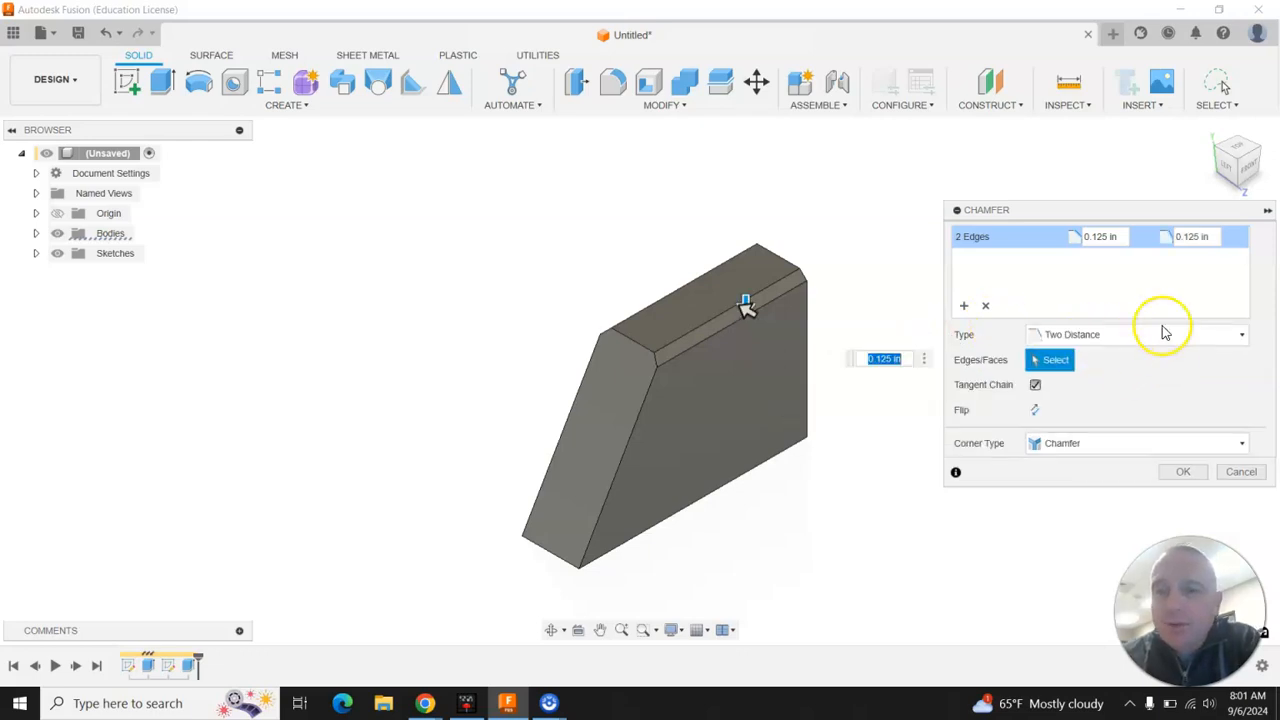
left_click(1117, 336)
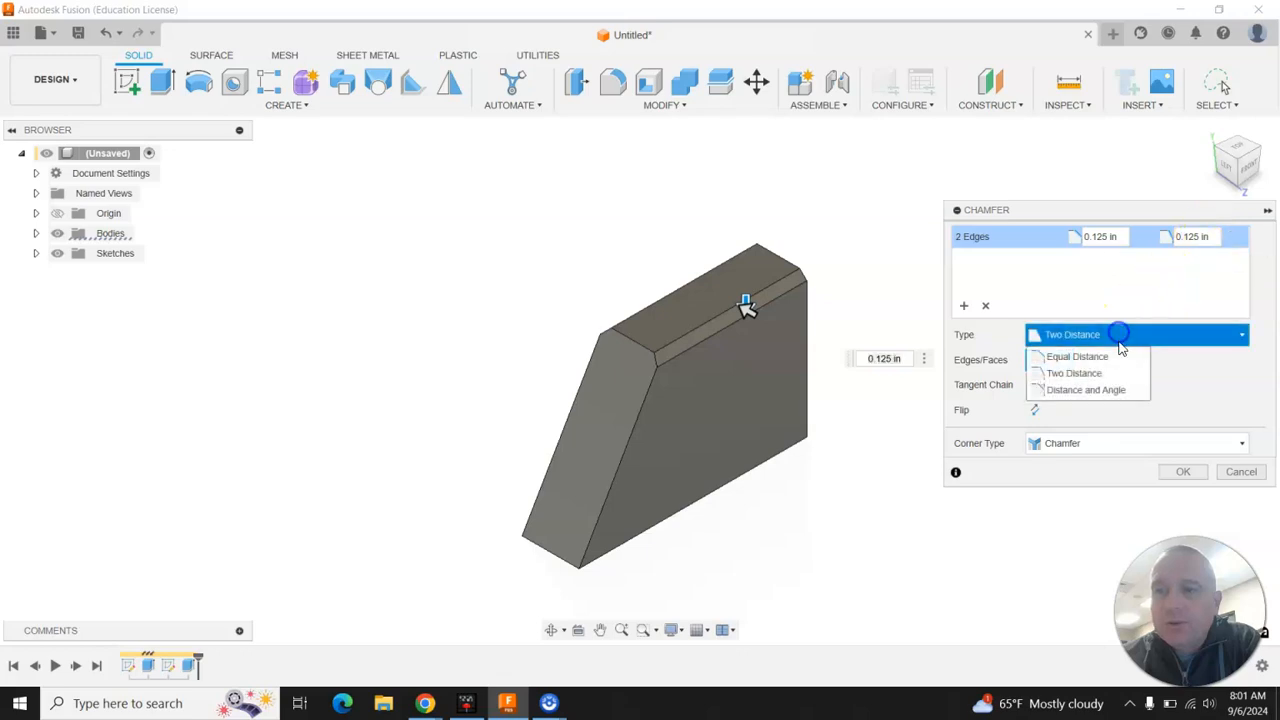
left_click(1108, 390)
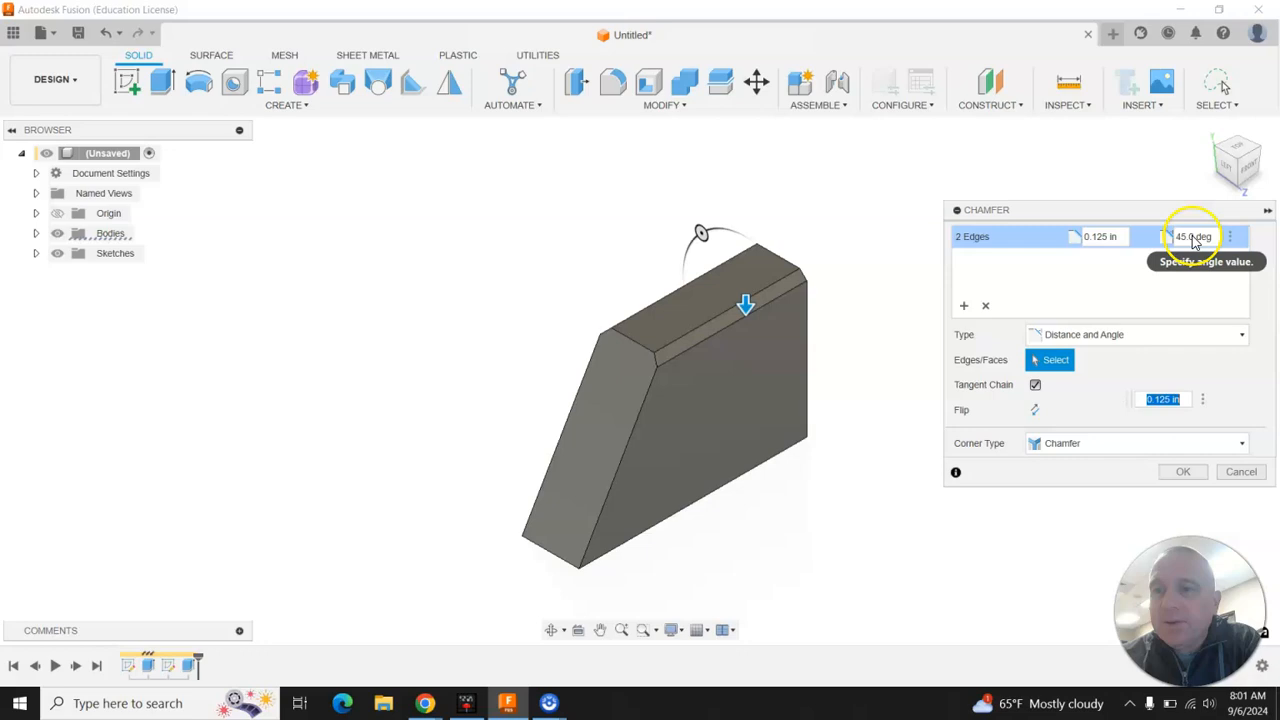
left_click(1123, 340)
left_click(1110, 354)
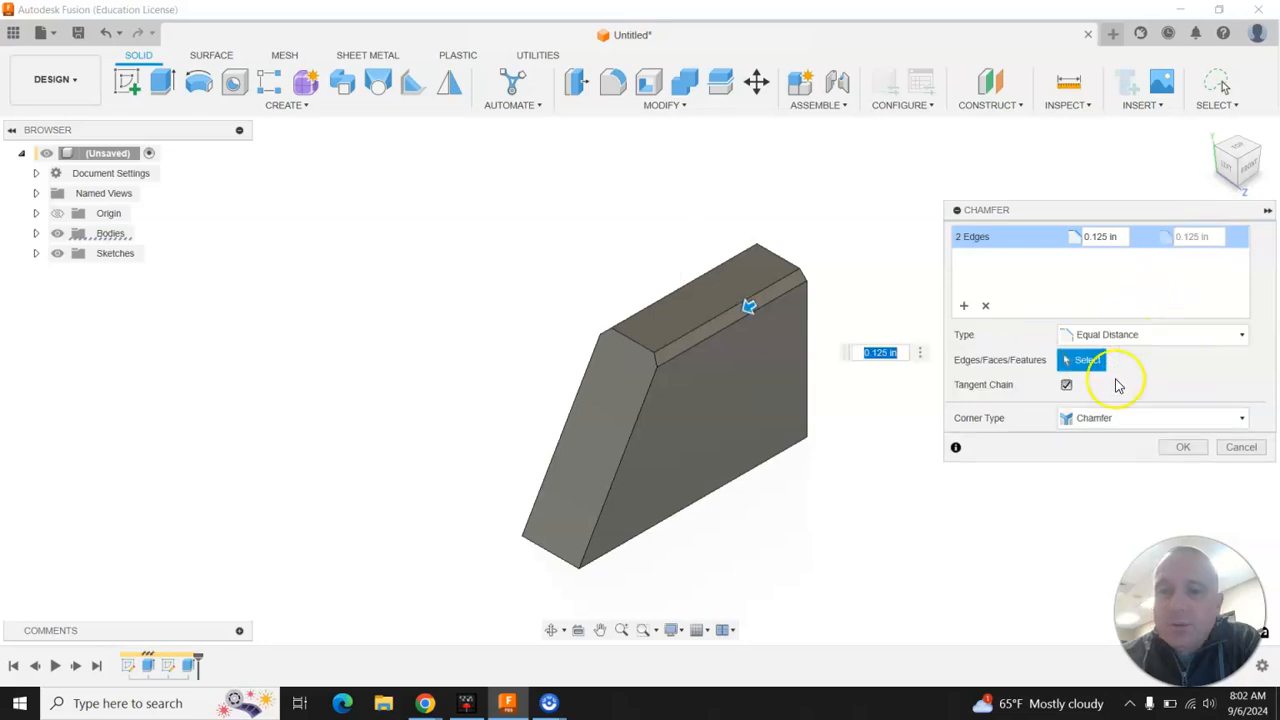
left_click(1185, 449)
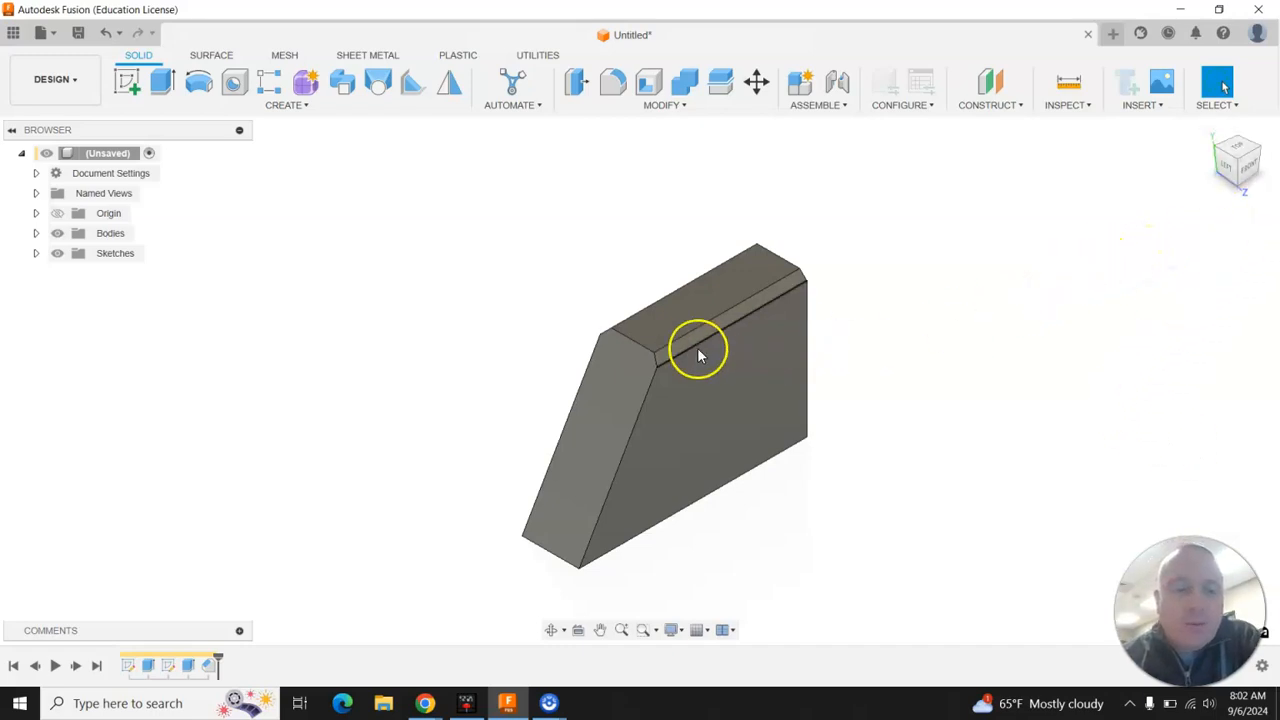
Step: Edit the block's original extrusion and set its distance to 1.25 in
mouse_move(636, 372)
middle_mouse_down("shift")
mouse_move(570, 374)
mouse_move(640, 360)
middle_mouse_up("shift")
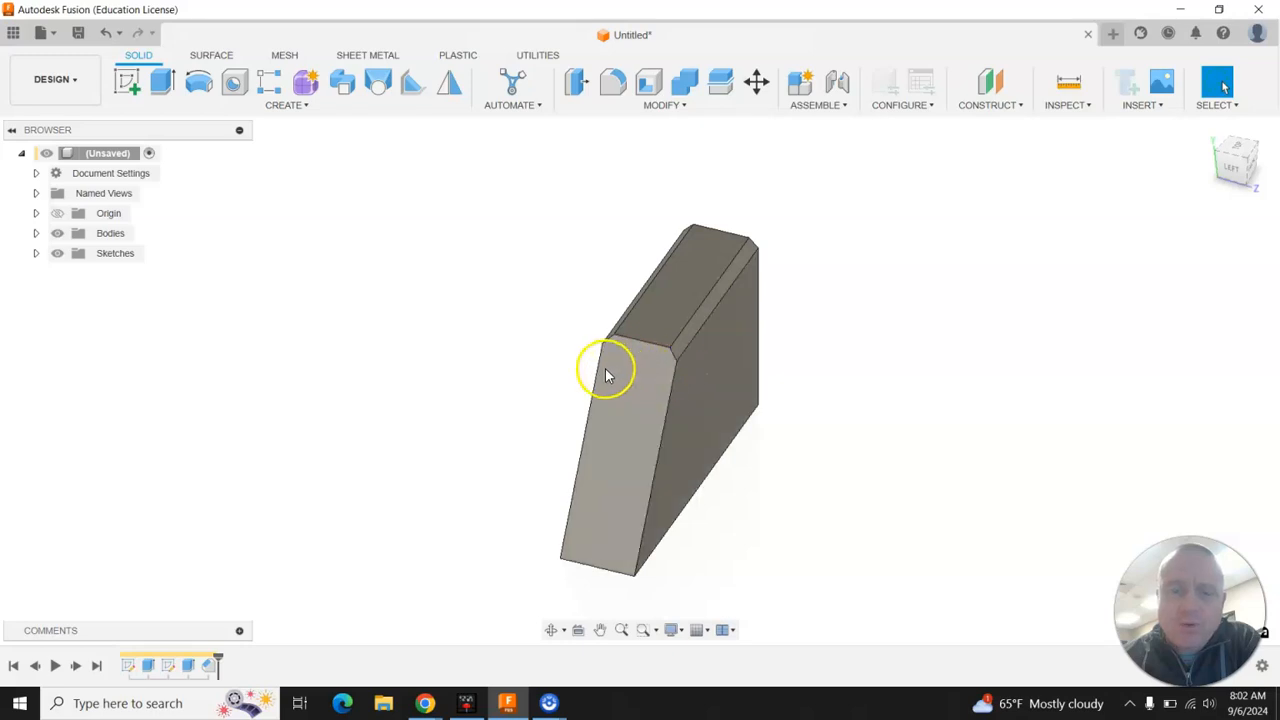
right_click(150, 669)
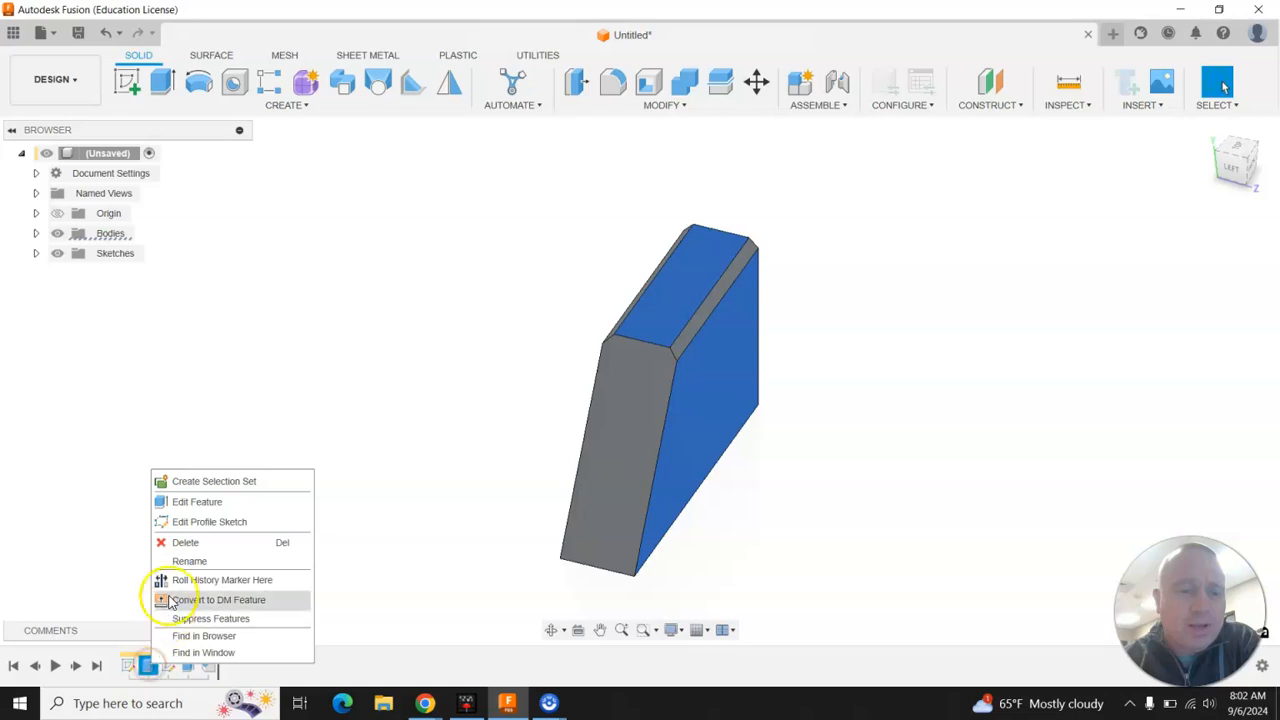
left_click(195, 505)
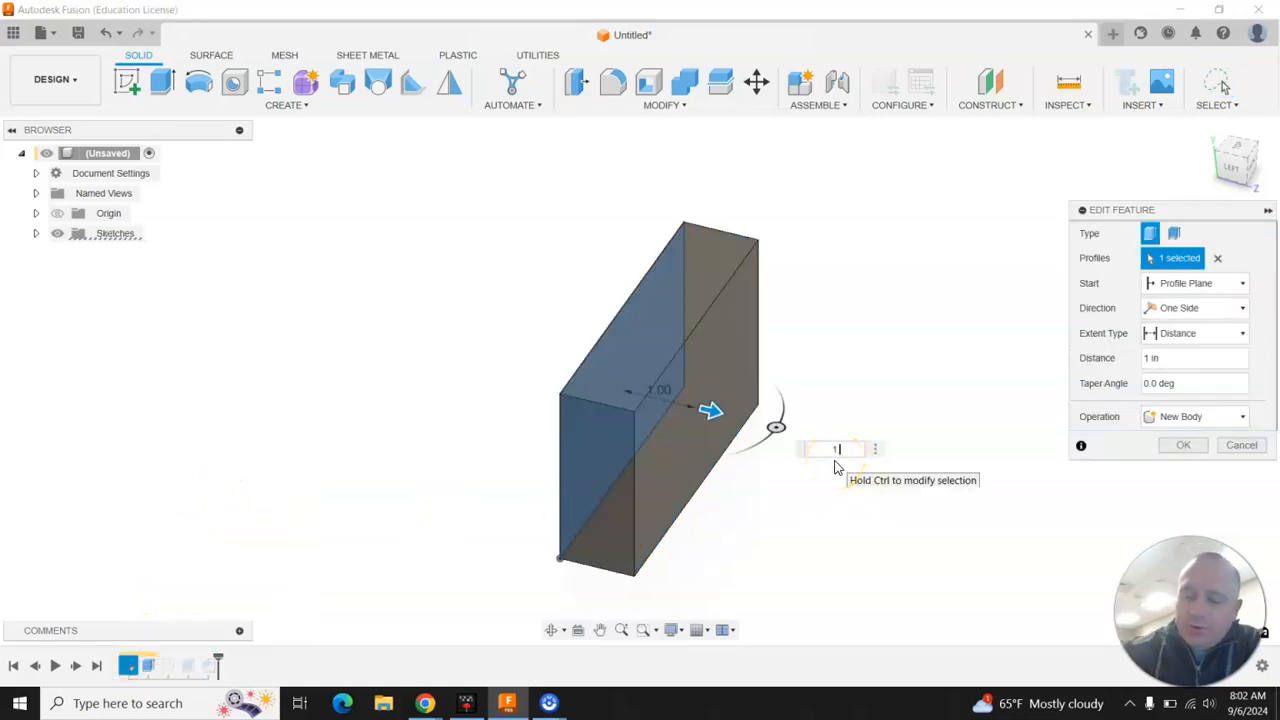
type("1.25")
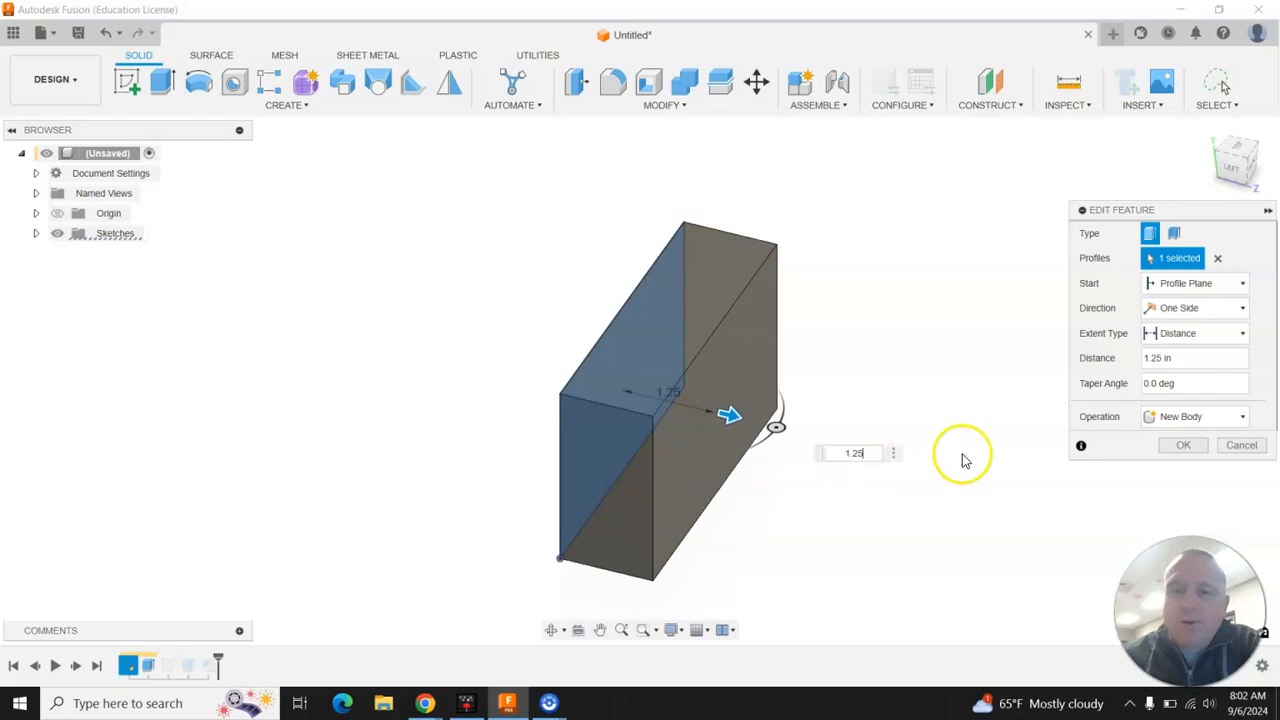
left_click(1192, 449)
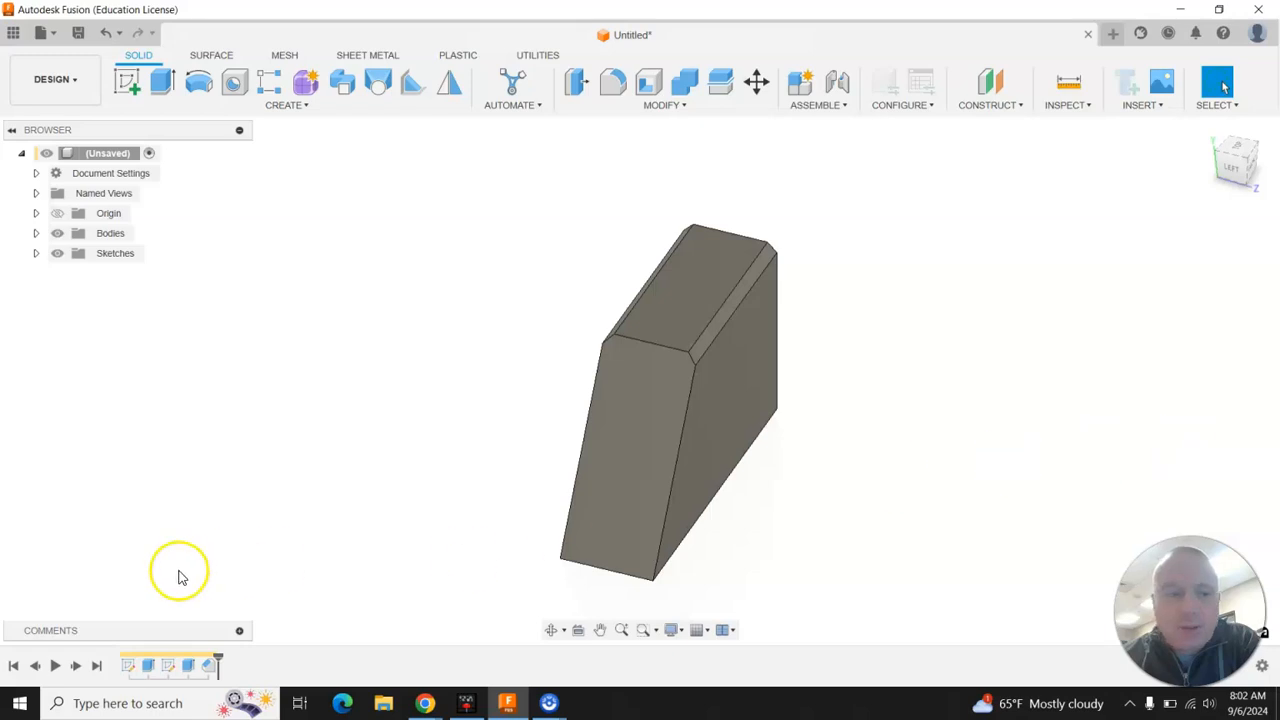
Step: Start a sketch on the block's bottom face and place a point on the horizontal axis about 3.8 in left of the origin
mouse_move(1253, 165)
left_mouse_down()
mouse_move(1191, 126)
mouse_move(1152, 77)
mouse_move(1166, 74)
mouse_move(1158, 81)
left_mouse_up()
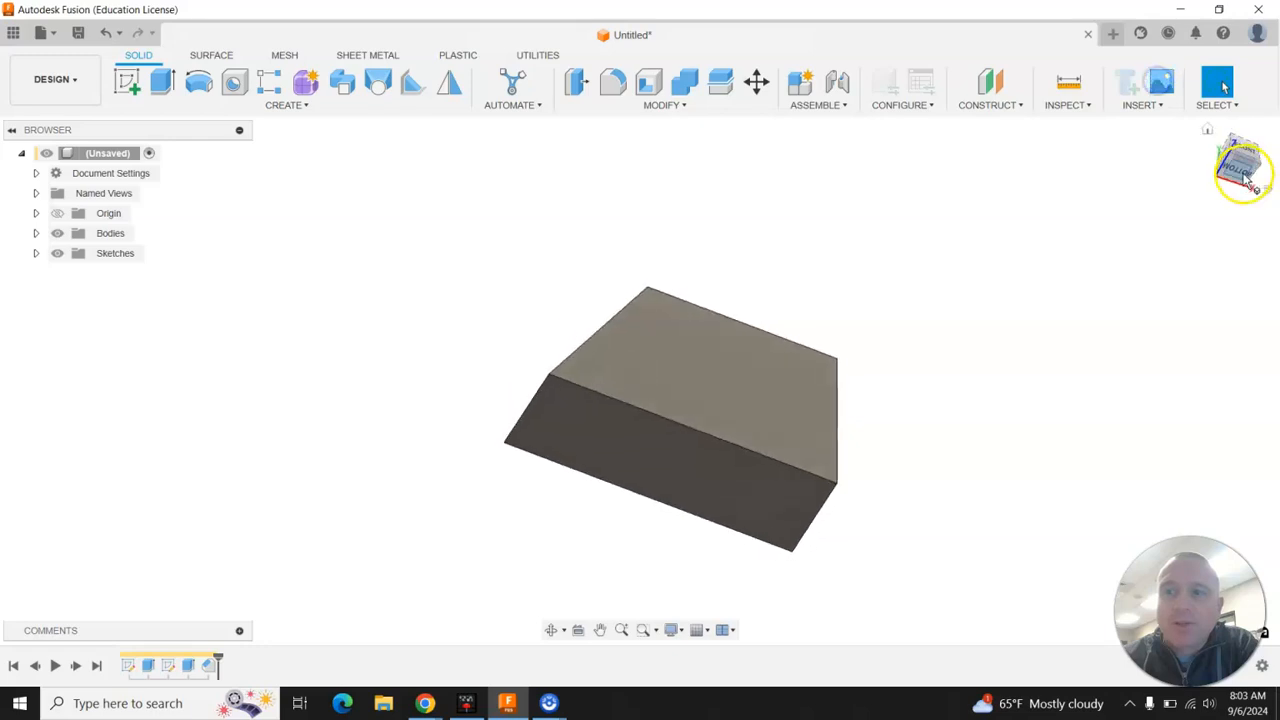
left_click(1238, 172)
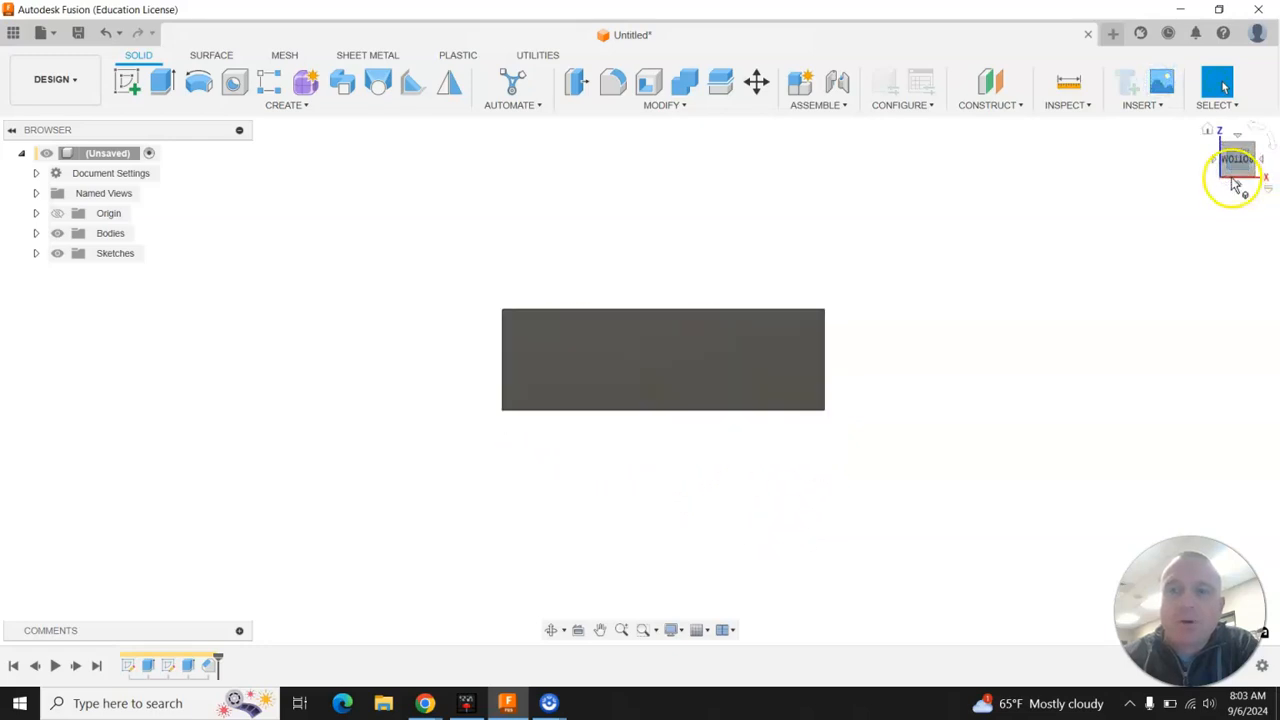
left_click(125, 78)
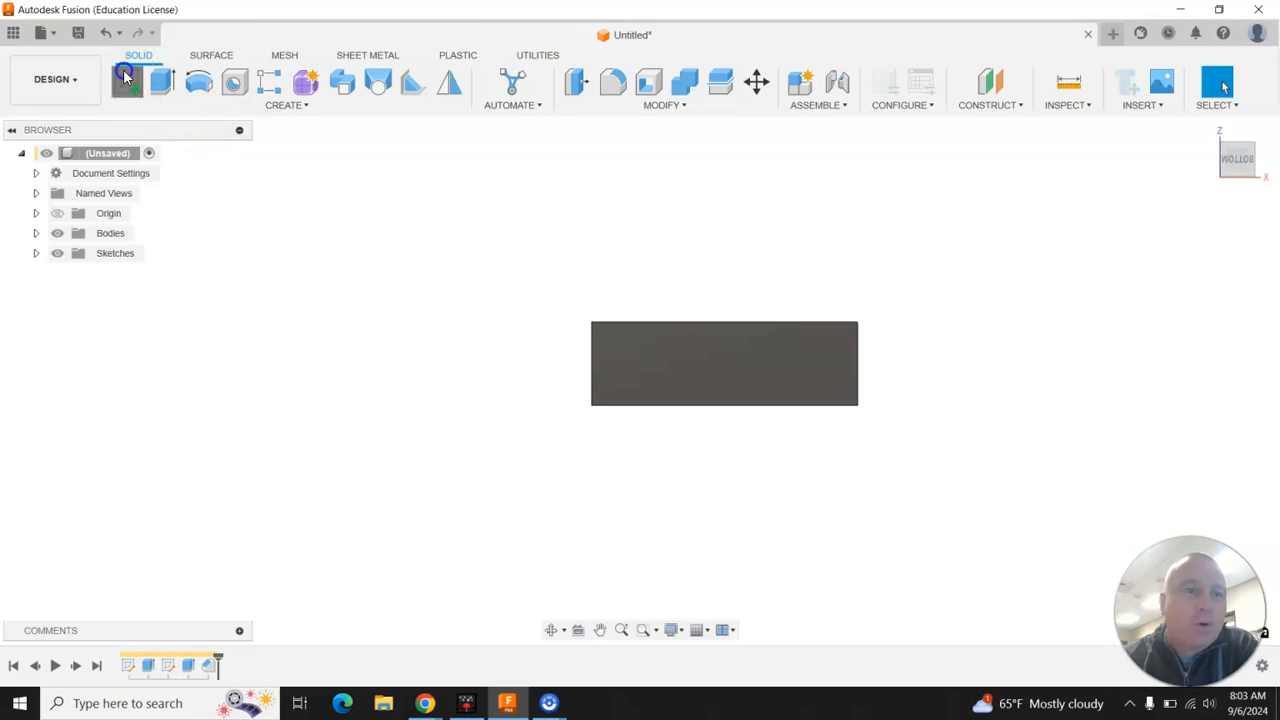
left_click(752, 352)
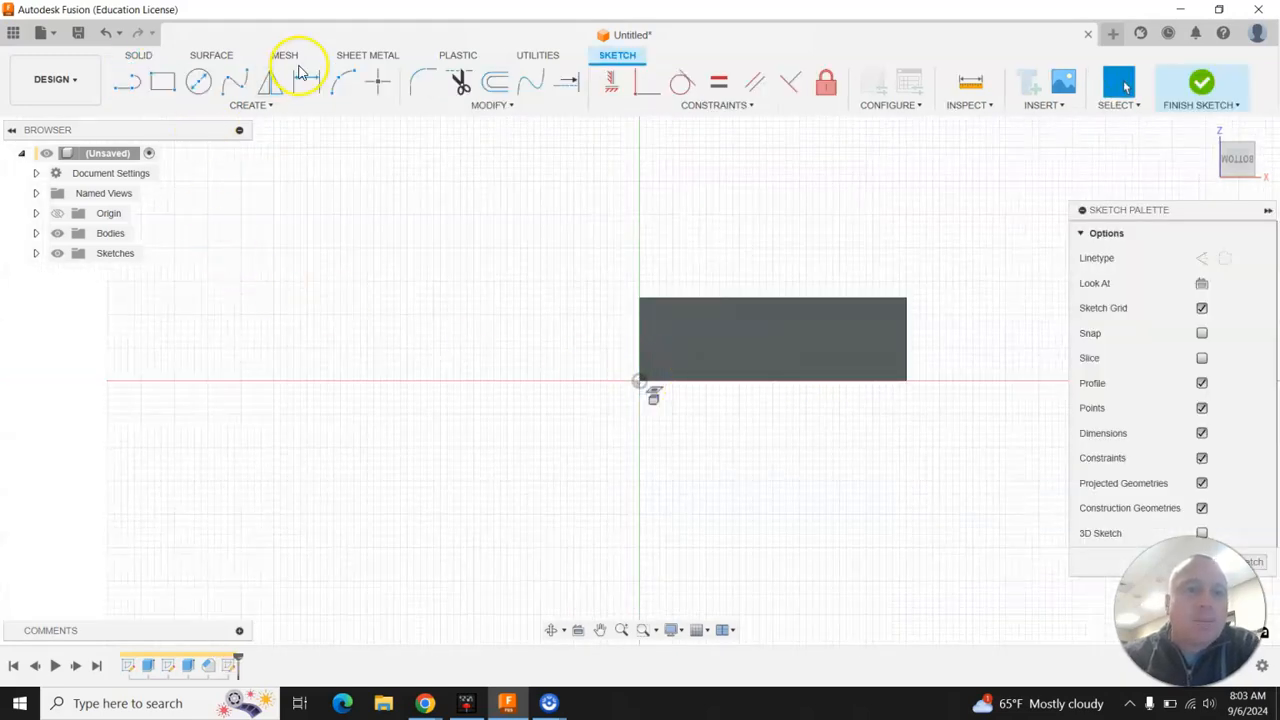
left_click(268, 106)
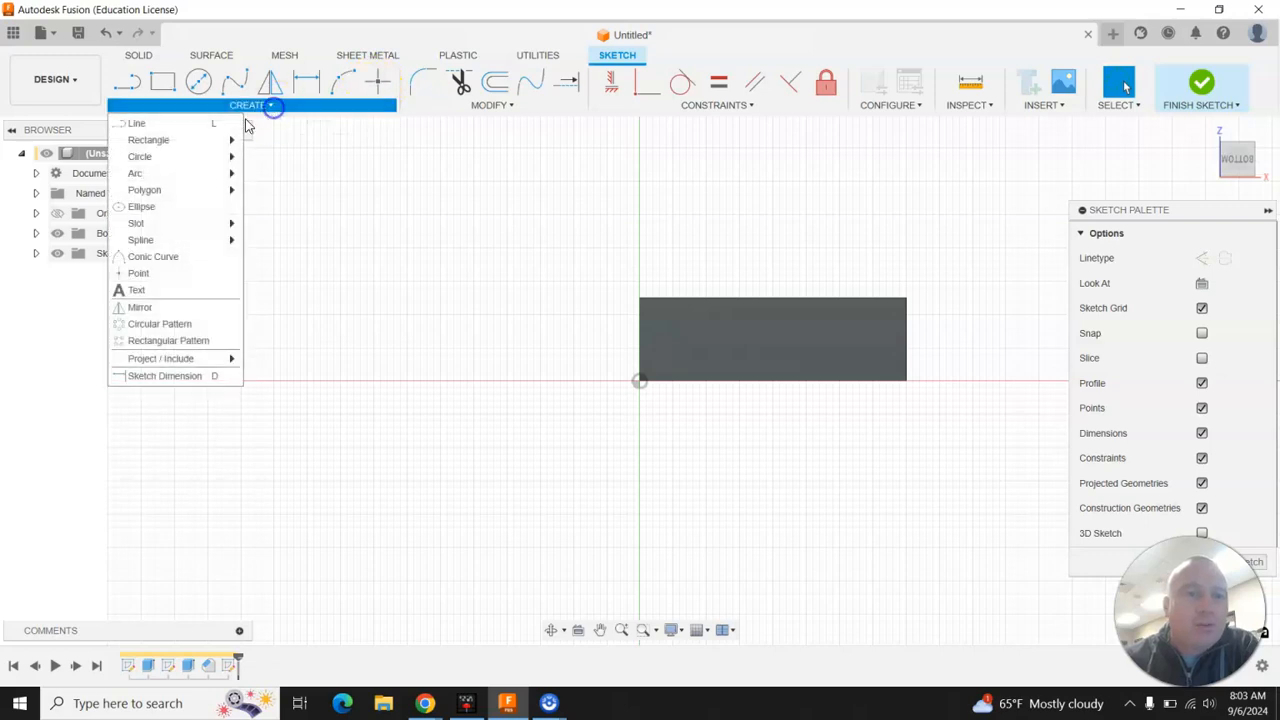
left_click(377, 80)
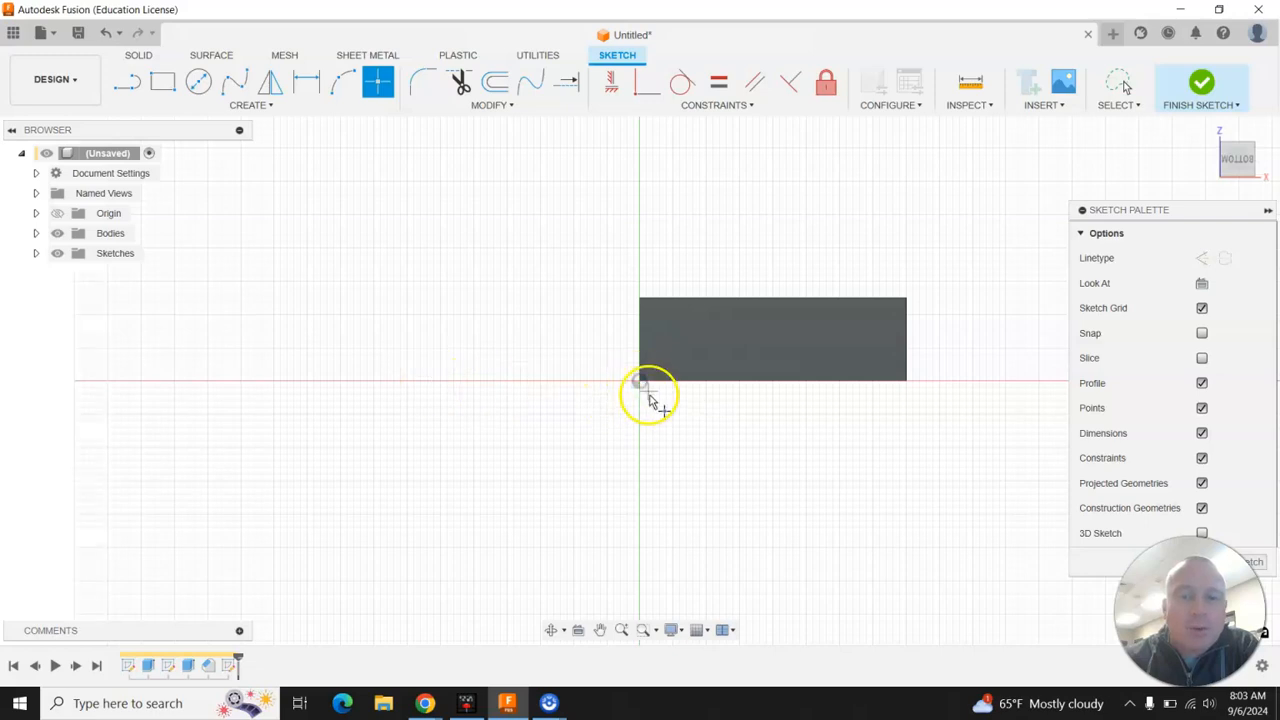
left_click(640, 382)
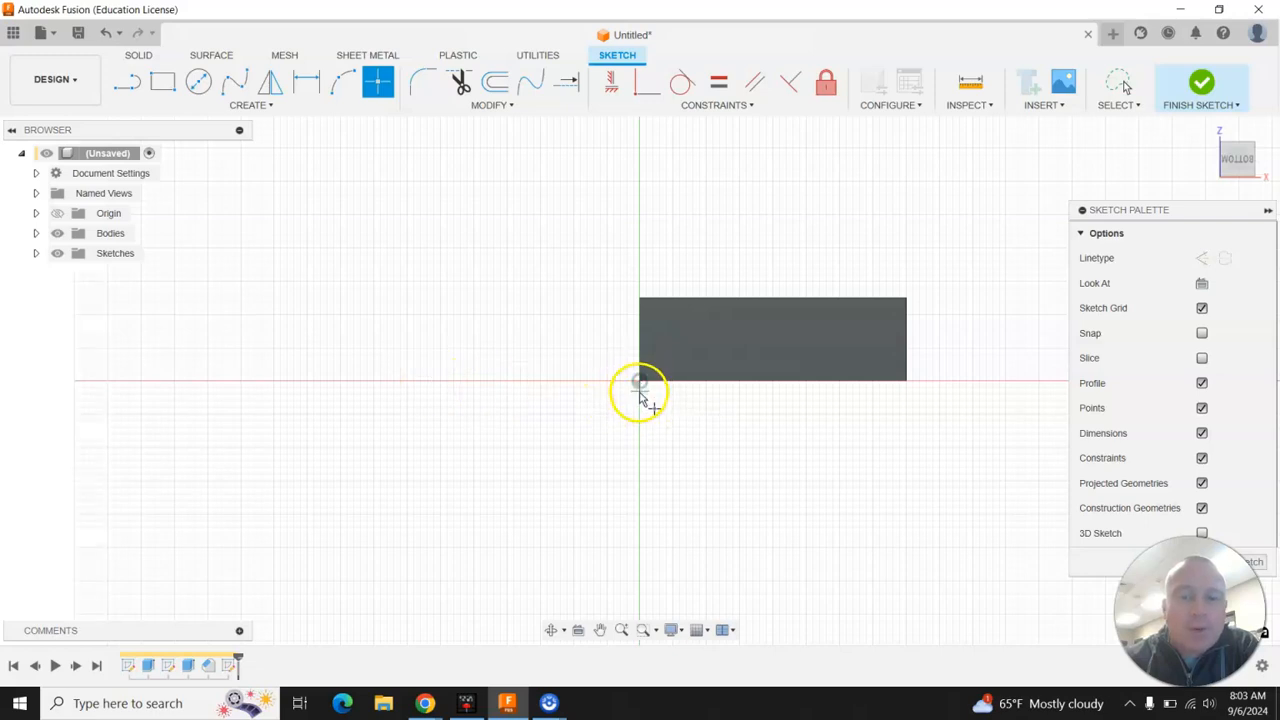
left_click(386, 381)
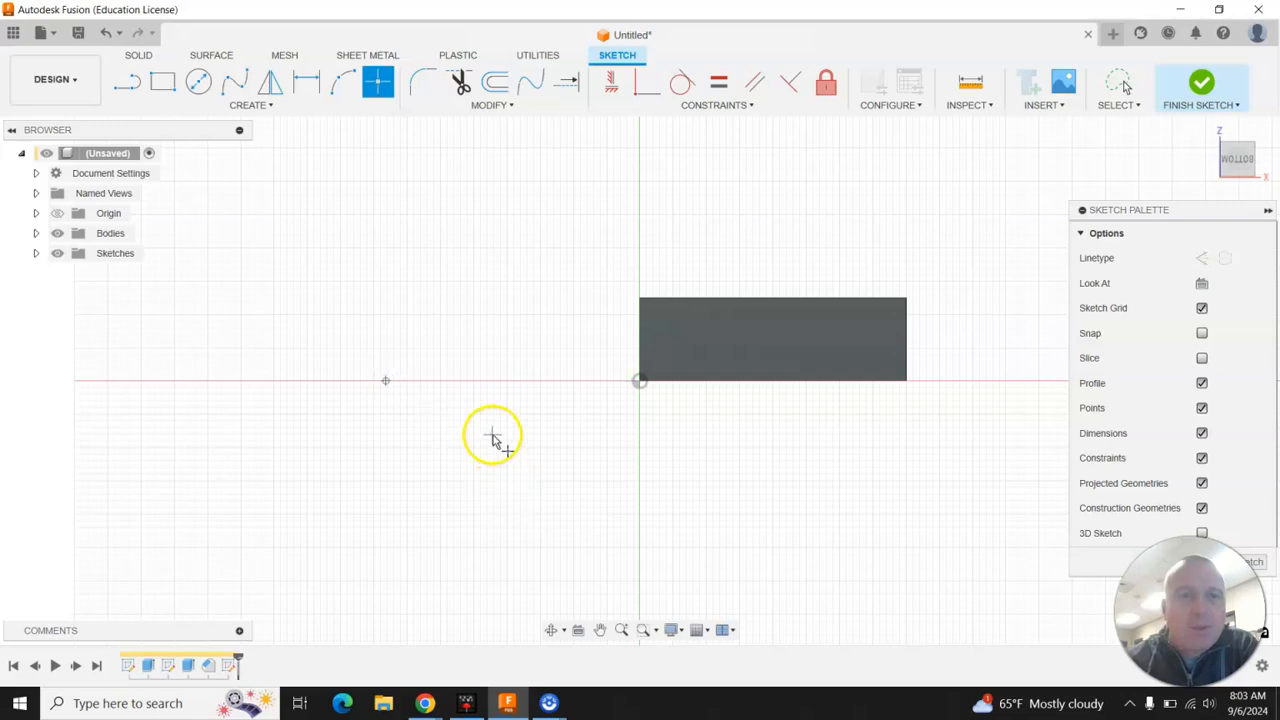
Step: Dimension the horizontal distance between the sketch point and the origin, and set it to 4 in
key("d")
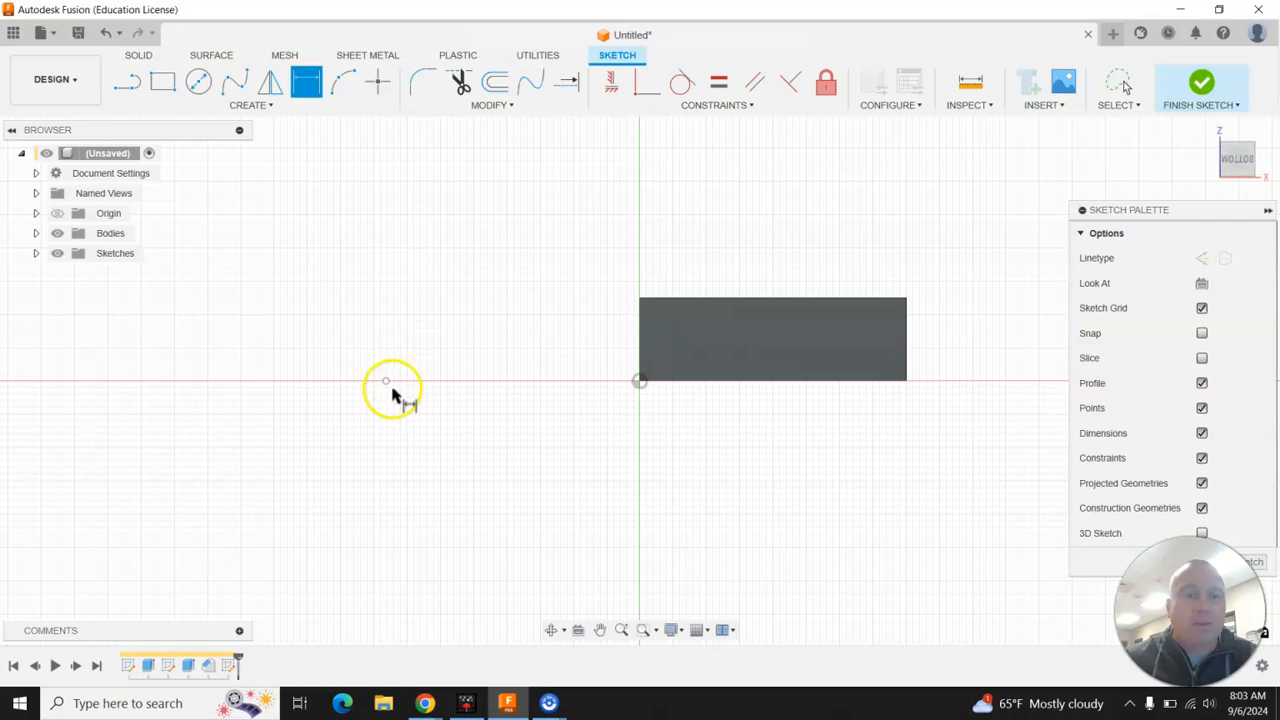
left_click(386, 381)
left_click(640, 382)
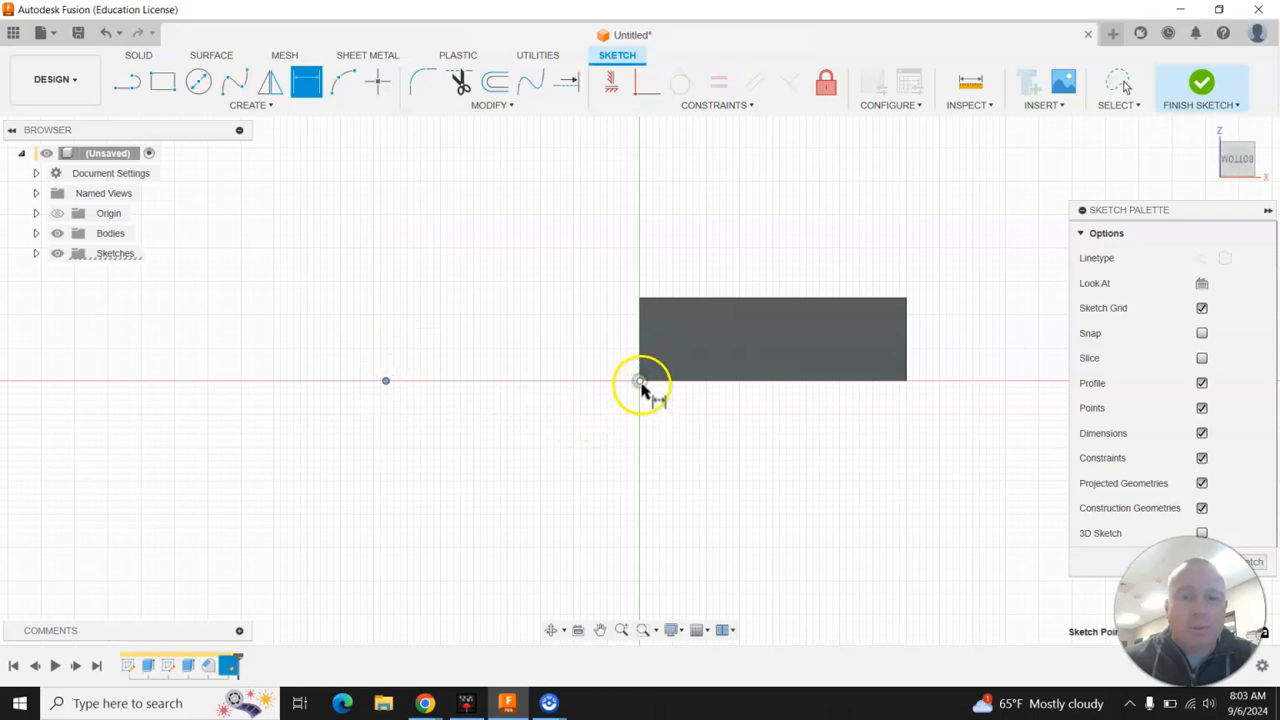
left_click(553, 440)
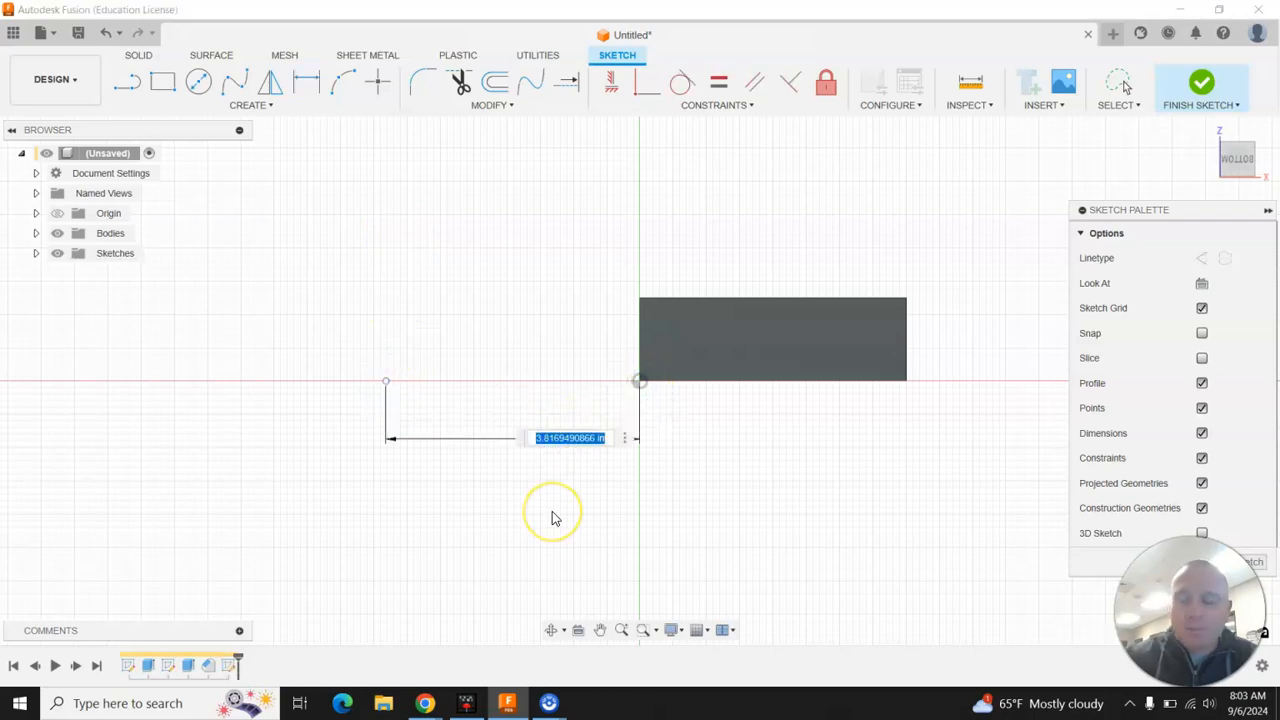
key("Return")
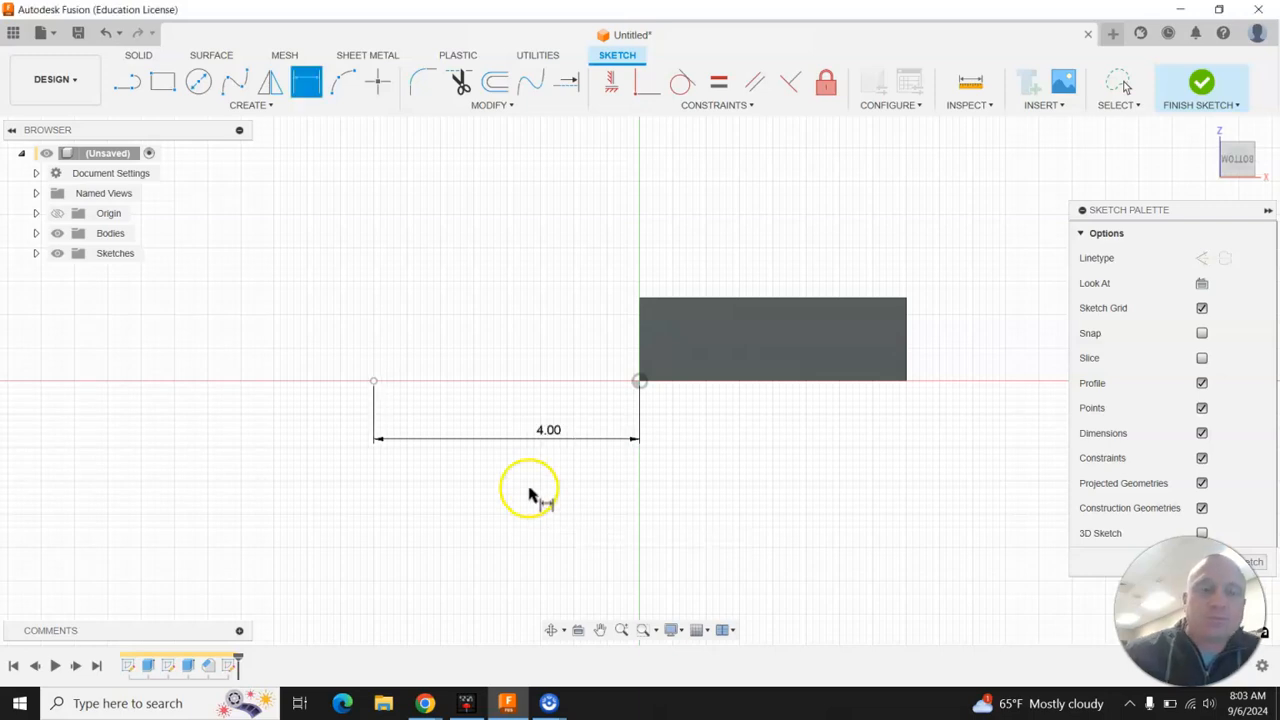
key("Escape")
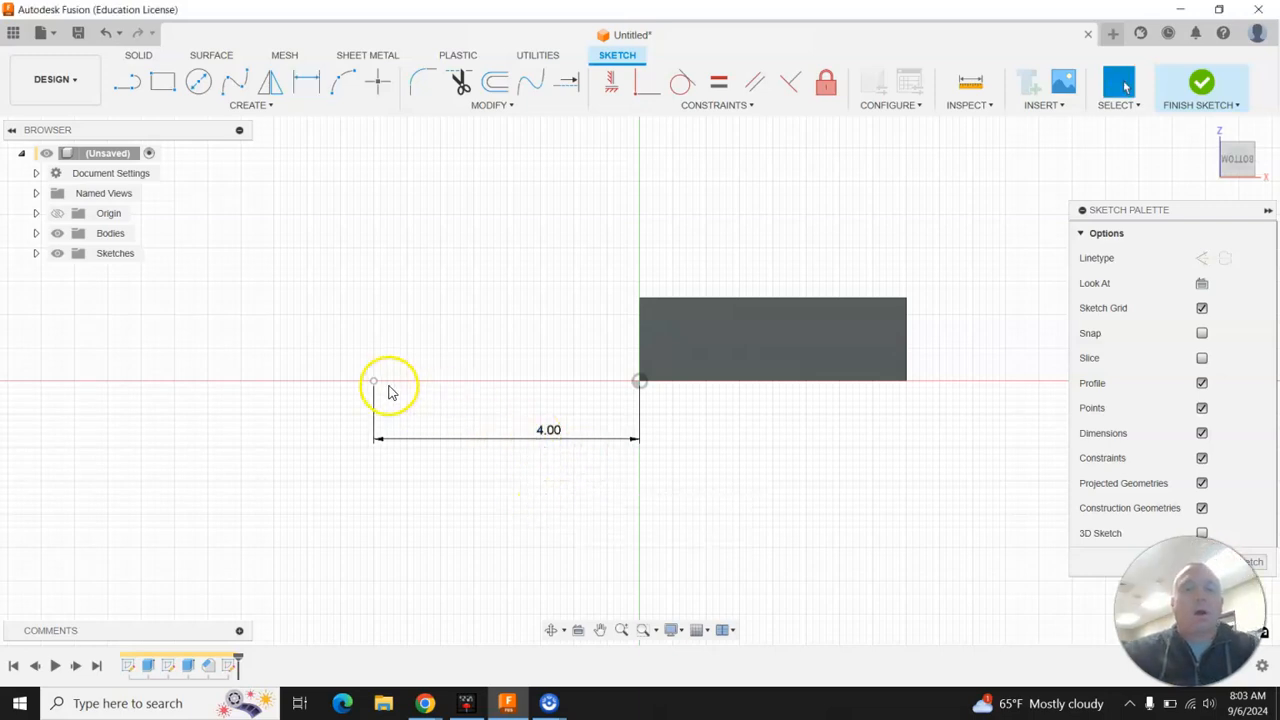
Step: Draw a center-diameter circle with a 20 in diameter, centered on the sketch point
left_click(198, 81)
left_click(373, 381)
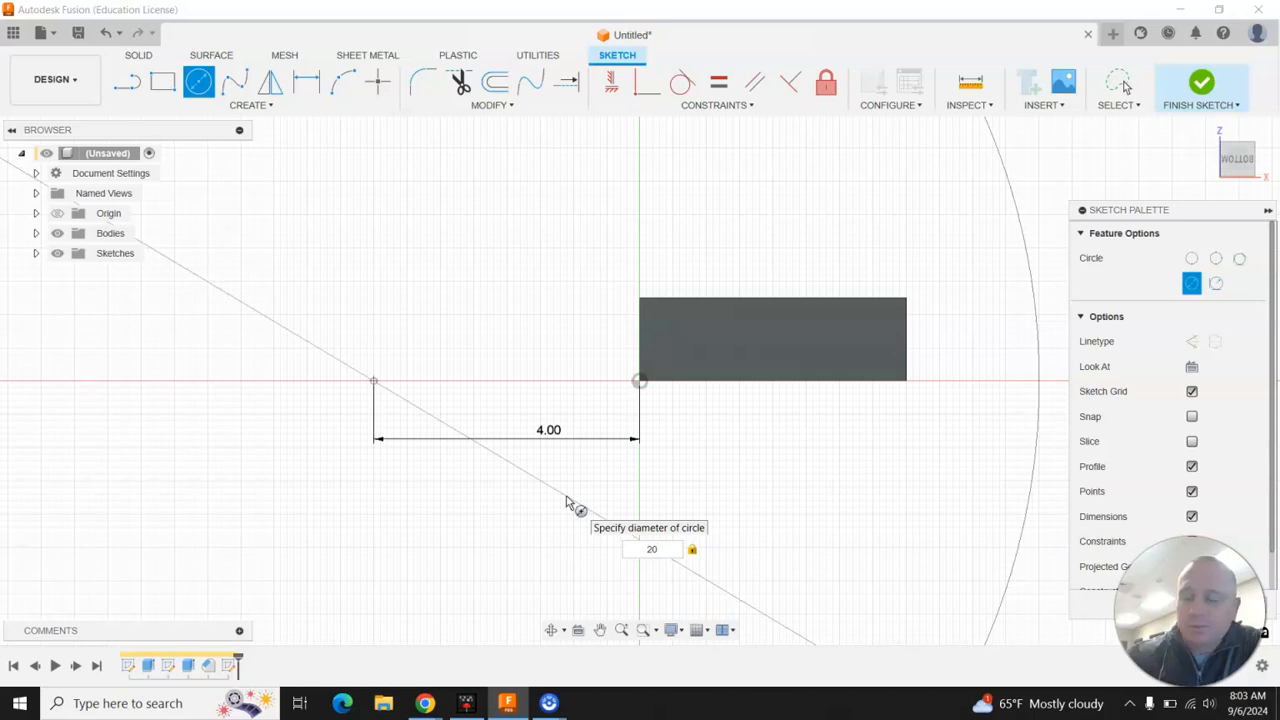
key("Return")
key("Escape")
scroll(634, 480, "down", 3)
scroll(634, 480, "down", 2)
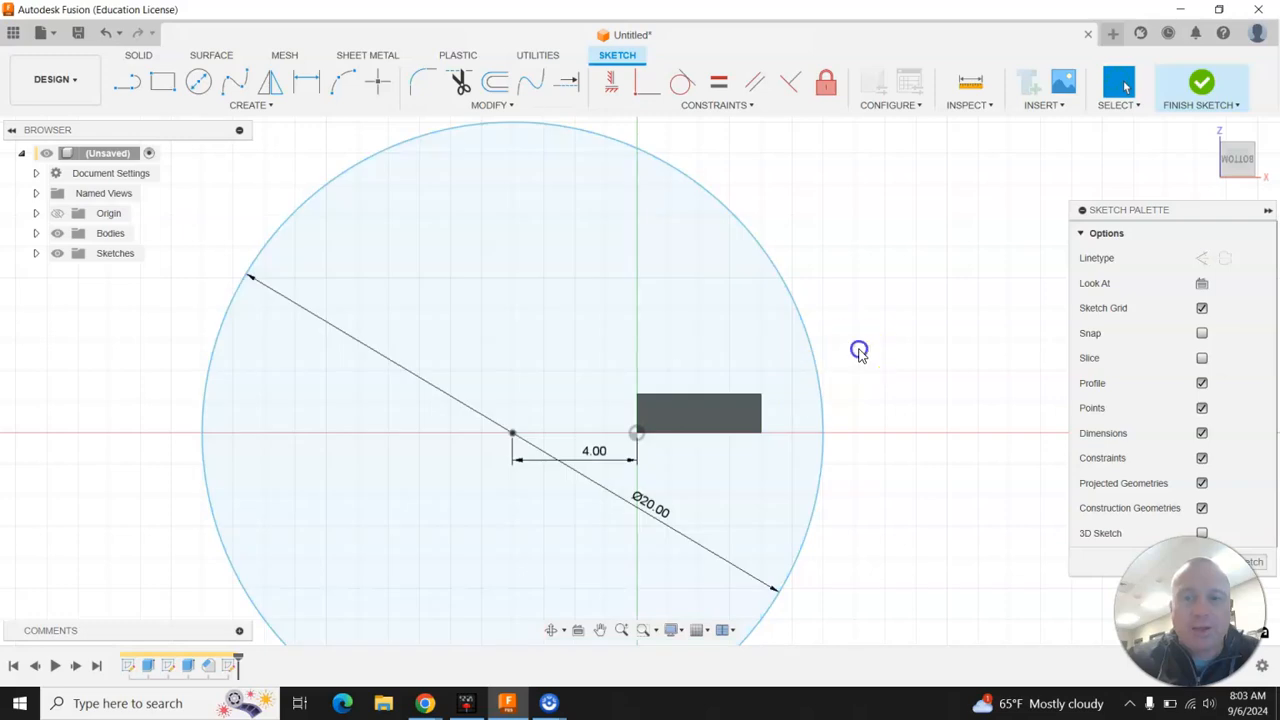
Step: Dimension the vertical distance from the upper corner of the block's inner end to the circle's center, and finish the sketch
scroll(903, 491, "up", 1)
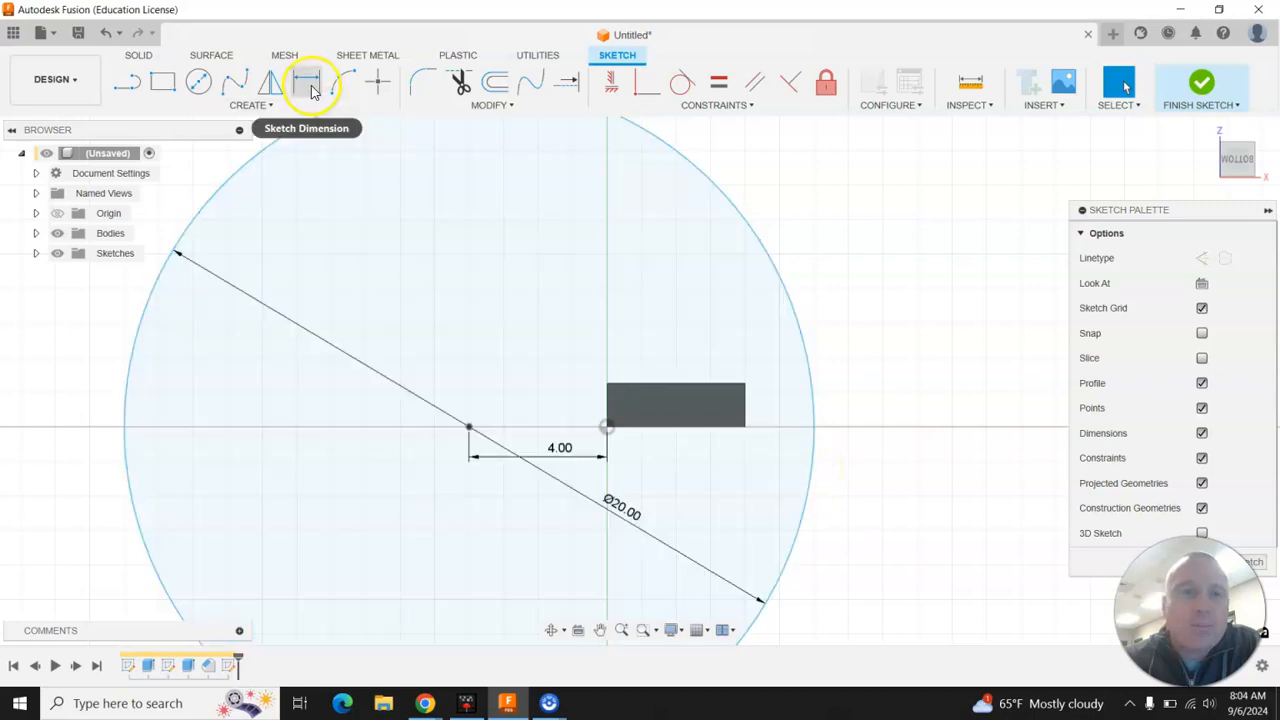
left_click(310, 87)
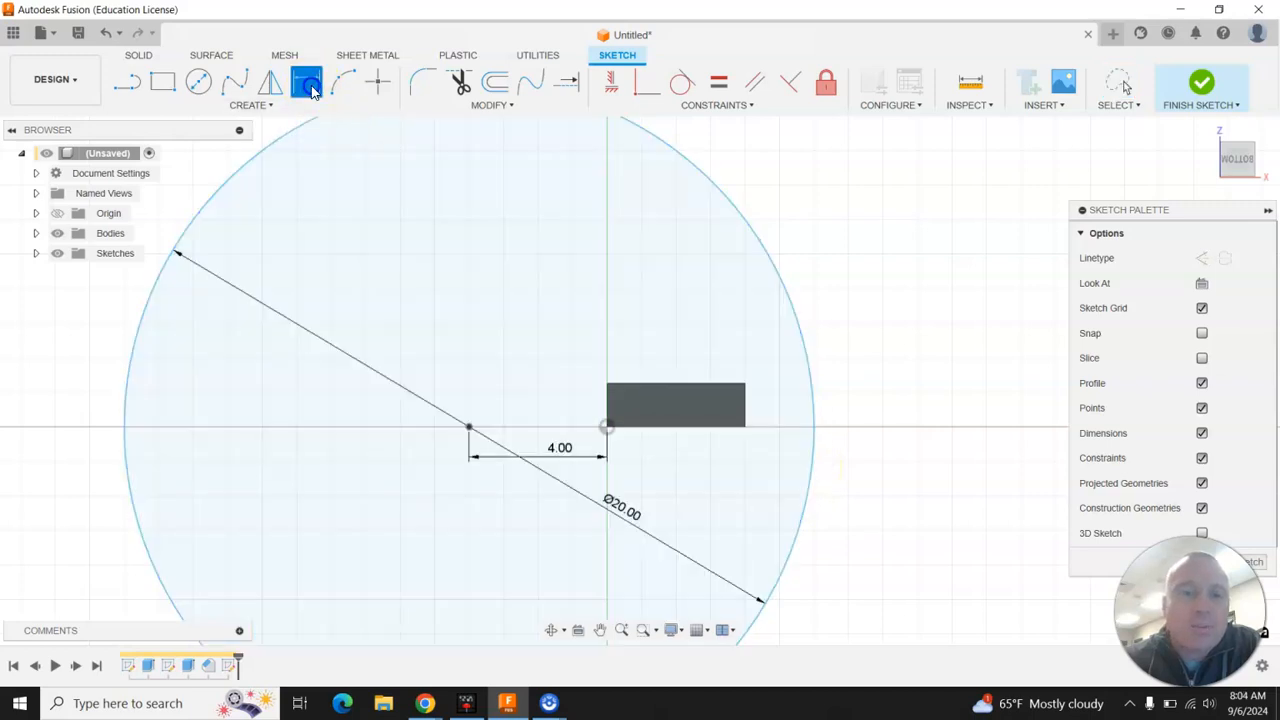
left_click(606, 386)
left_click(468, 428)
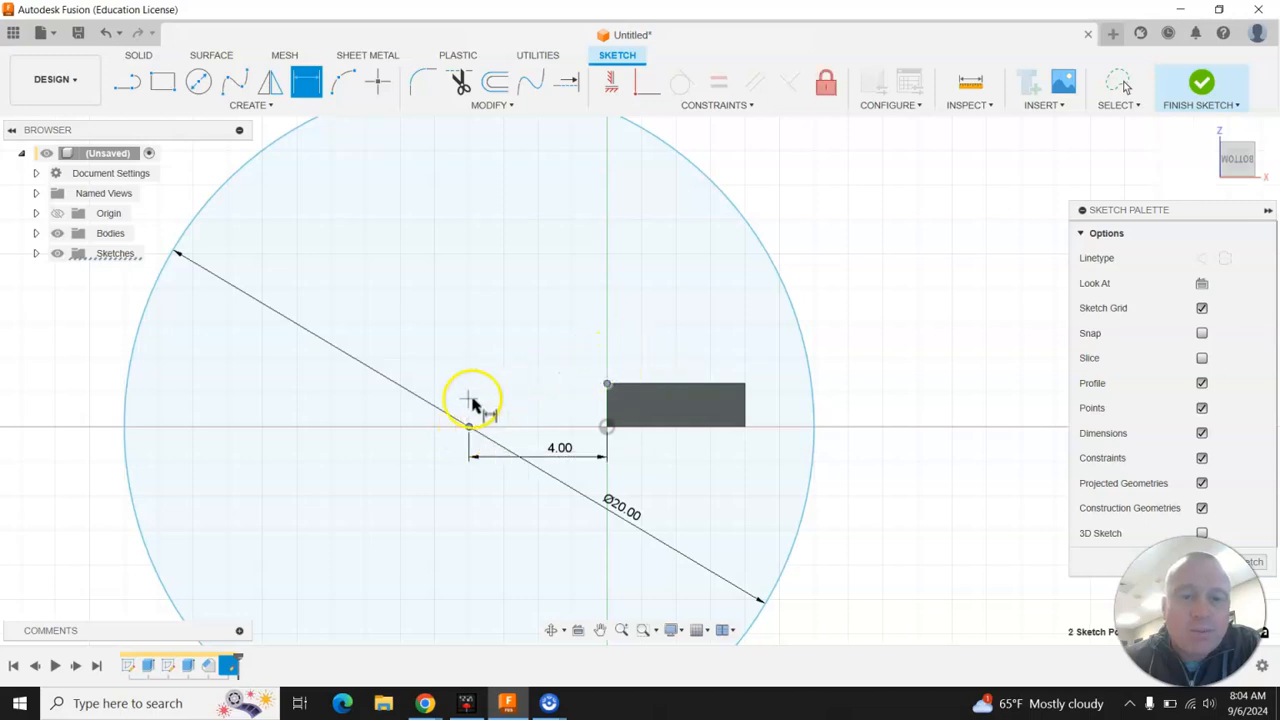
left_click(403, 410)
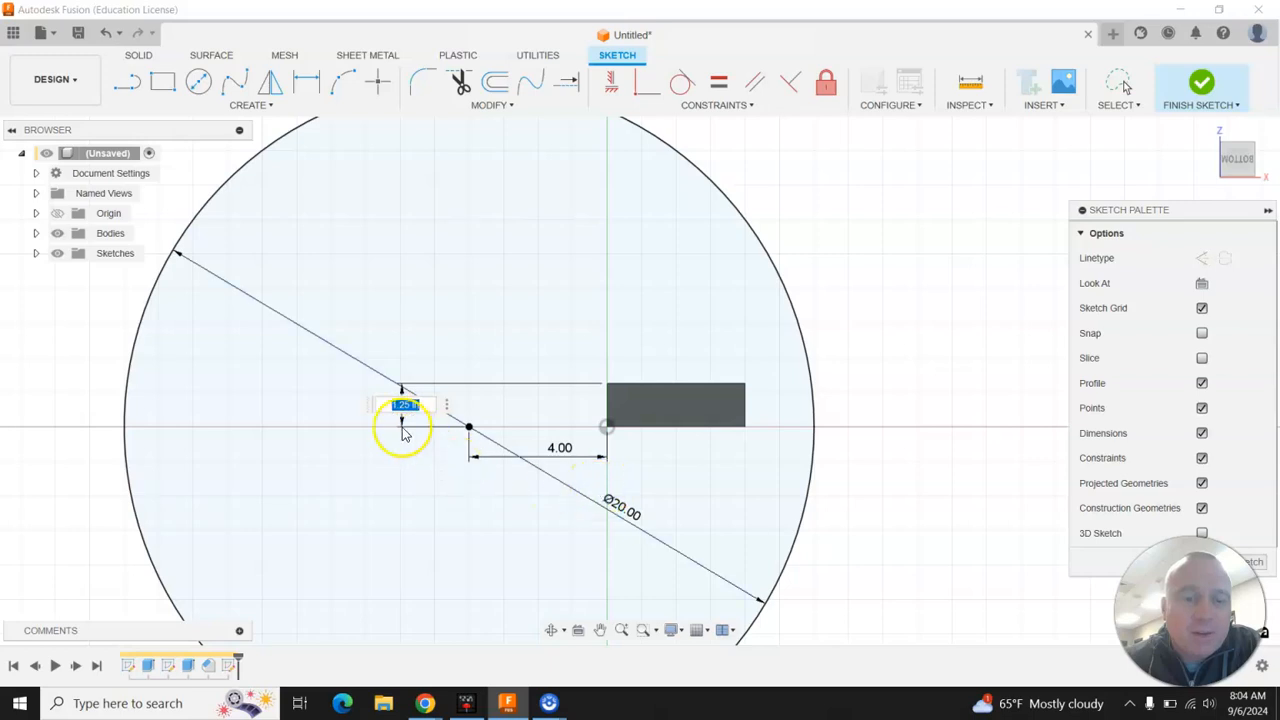
key("Return")
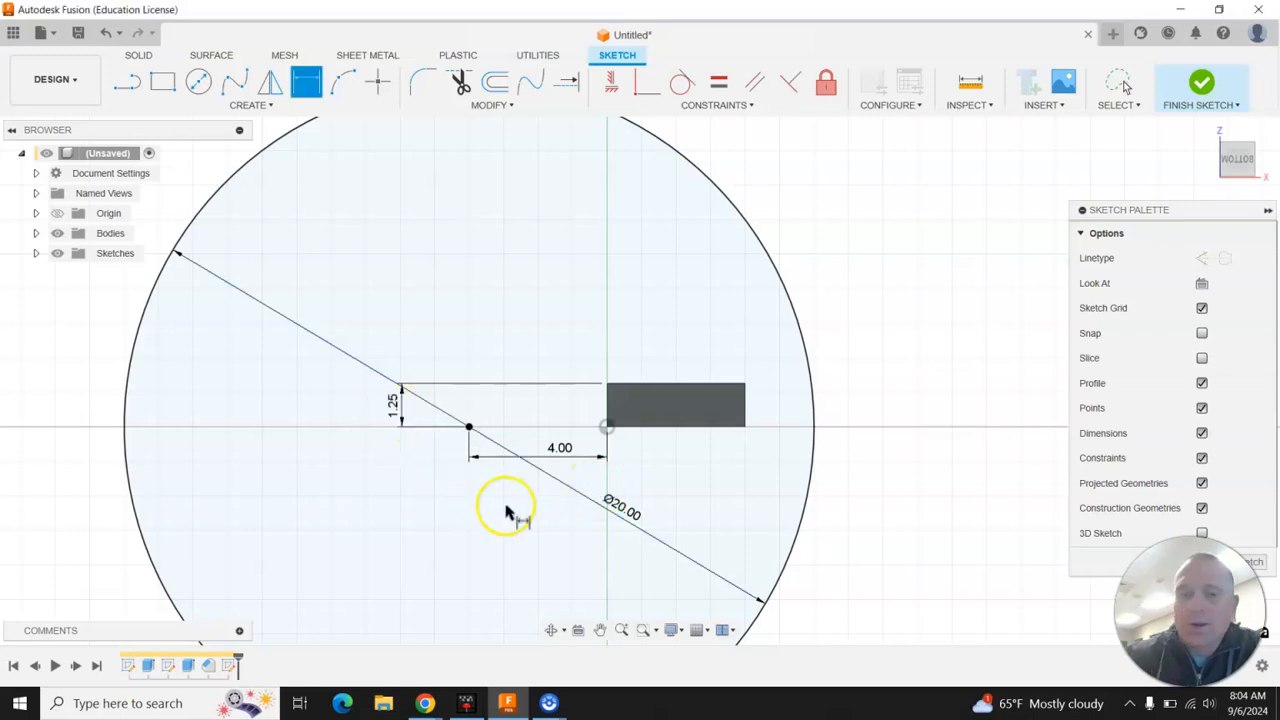
scroll(865, 480, "down", 2)
scroll(865, 480, "down", 2)
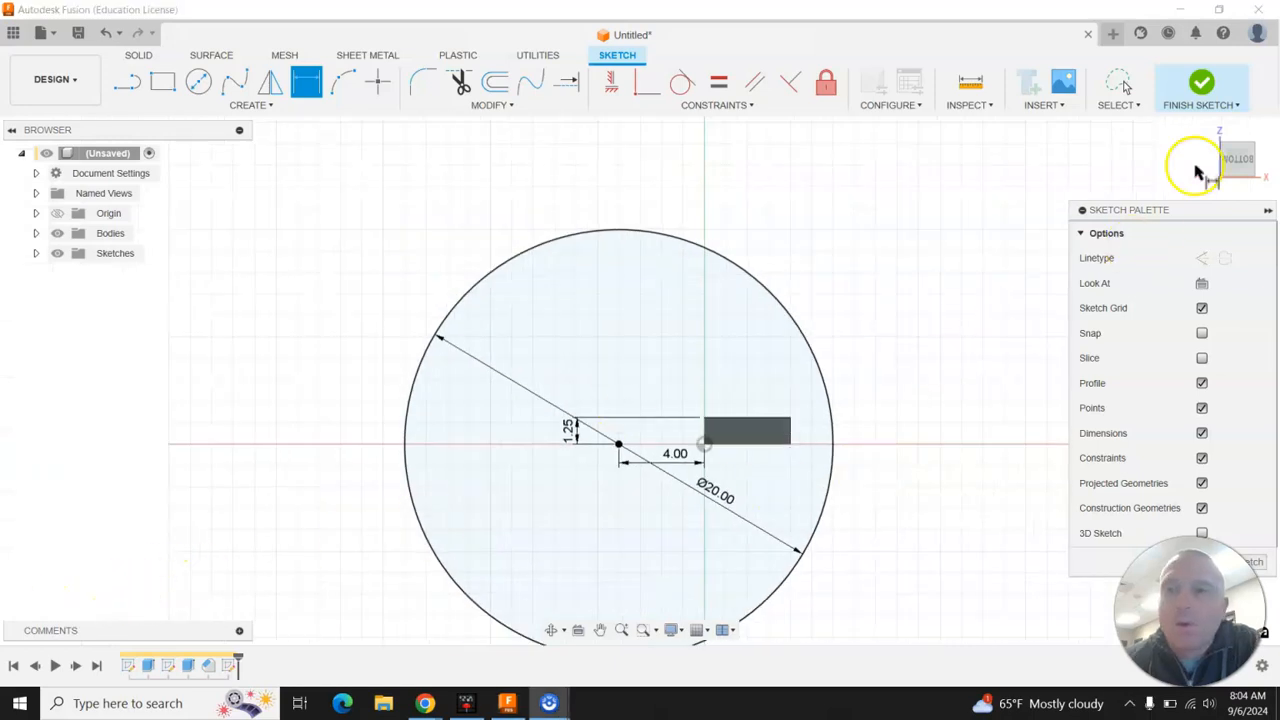
left_click(1200, 86)
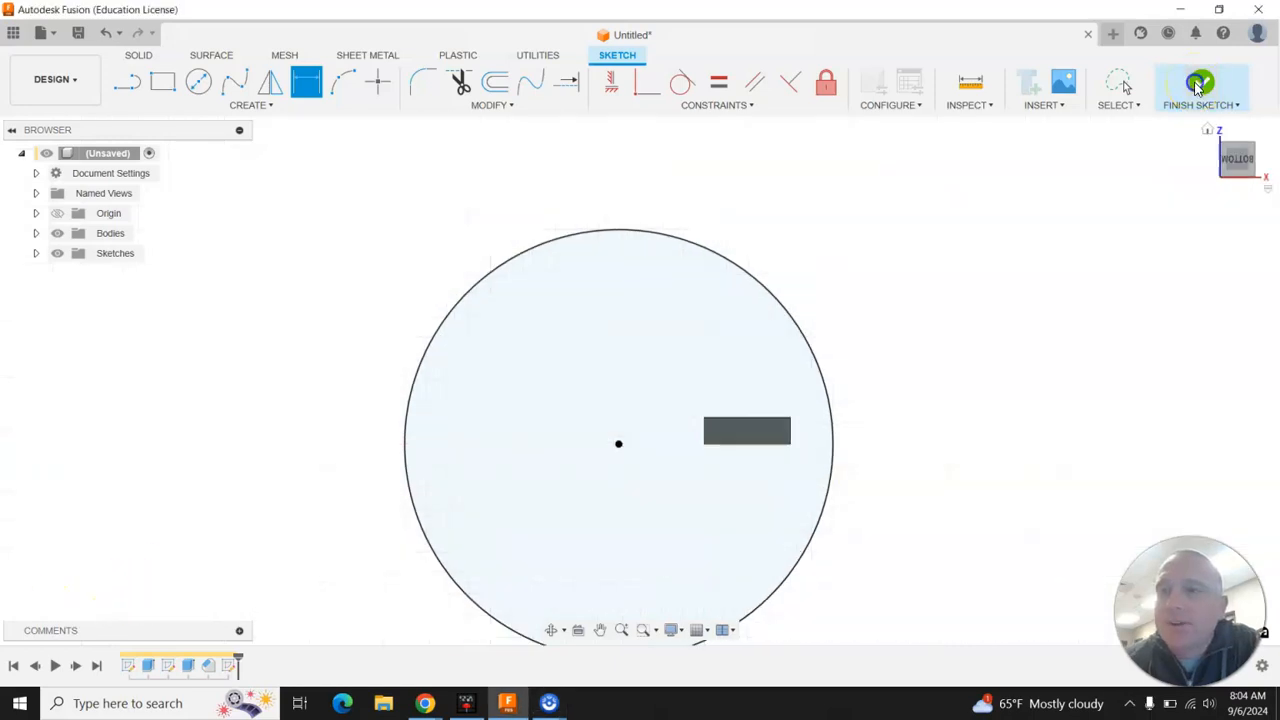
Step: Start a Circular Pattern of the block body, using the large sketch circle as its axis
left_click(1208, 131)
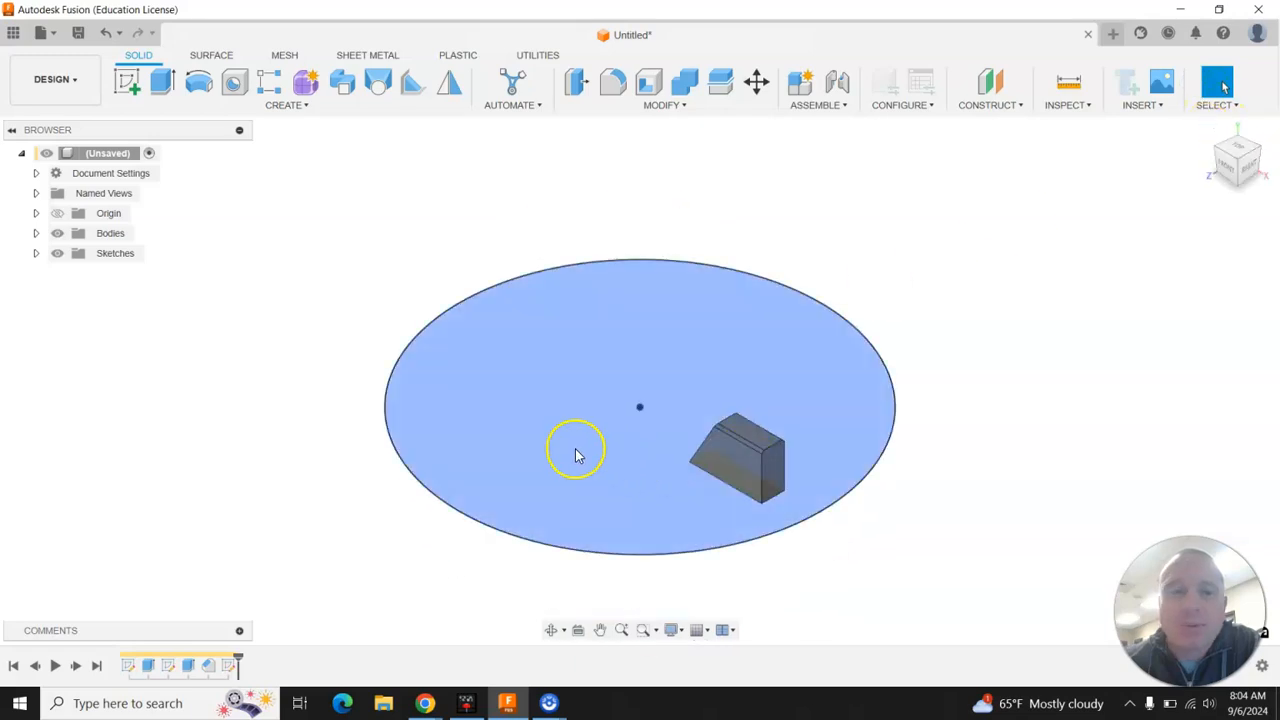
scroll(181, 402, "down", 2)
scroll(180, 400, "up", 2)
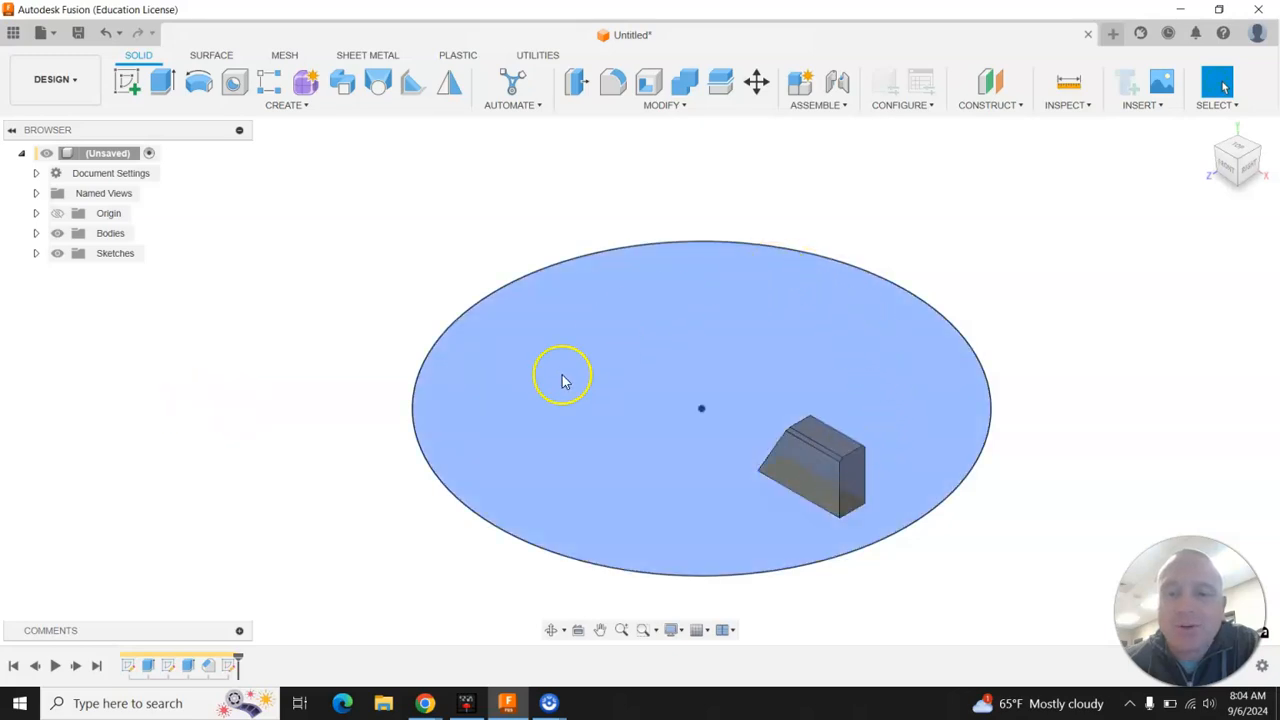
left_click(300, 107)
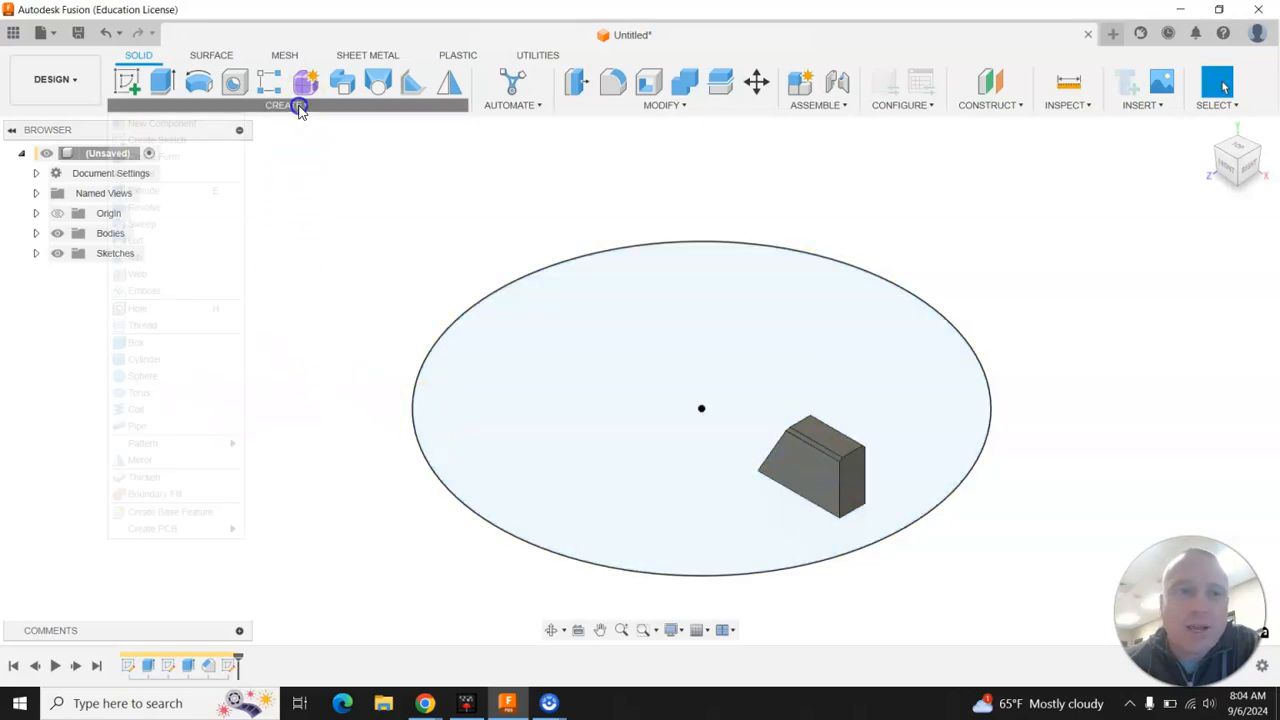
mouse_move(148, 442)
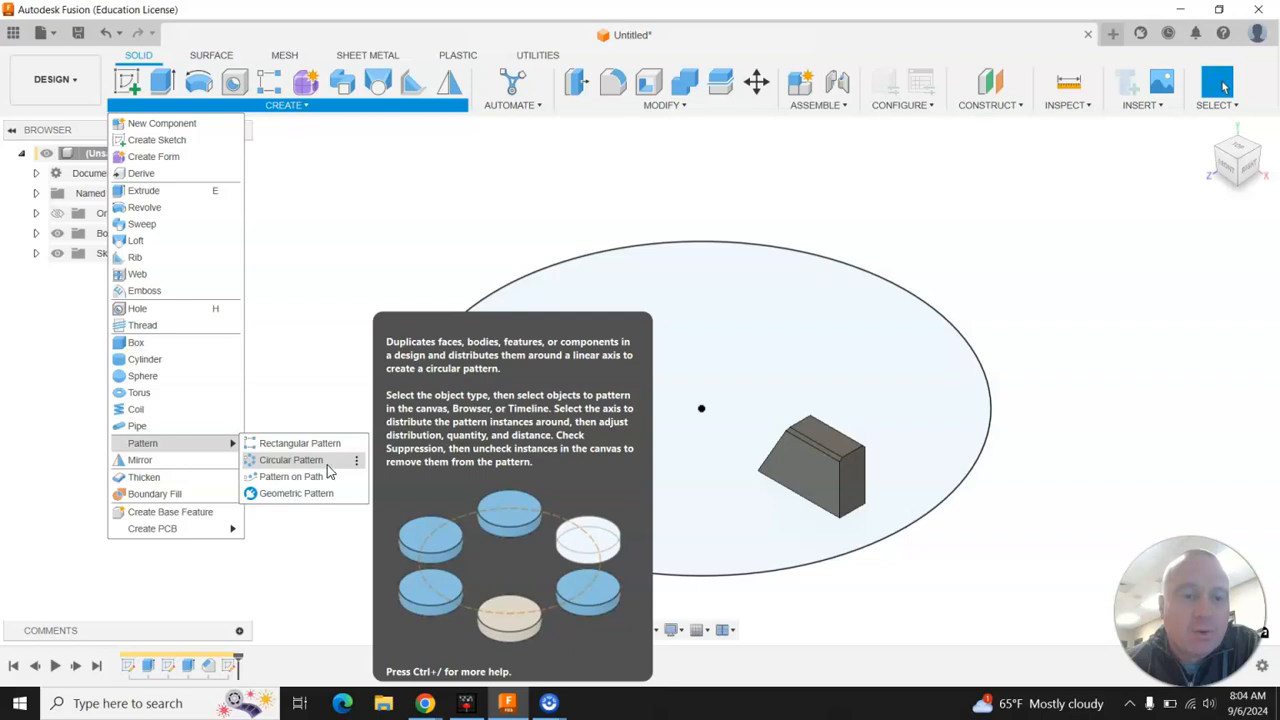
left_click(290, 460)
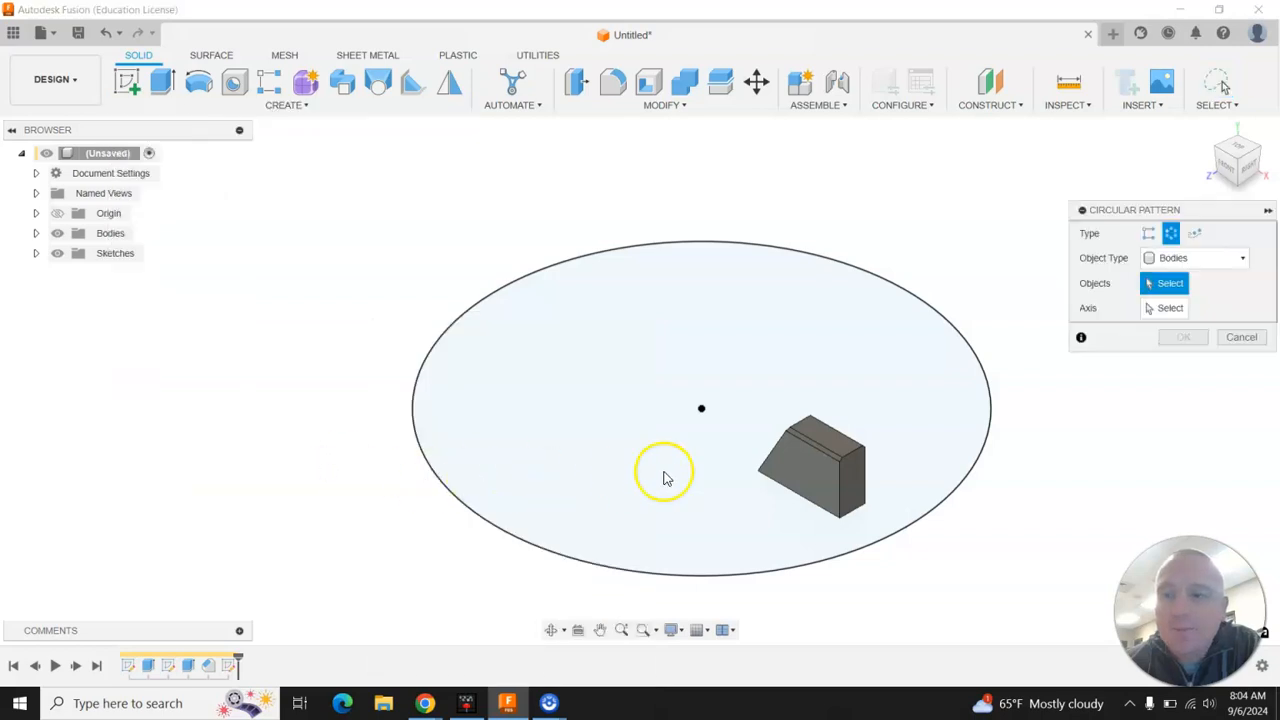
left_click(837, 470)
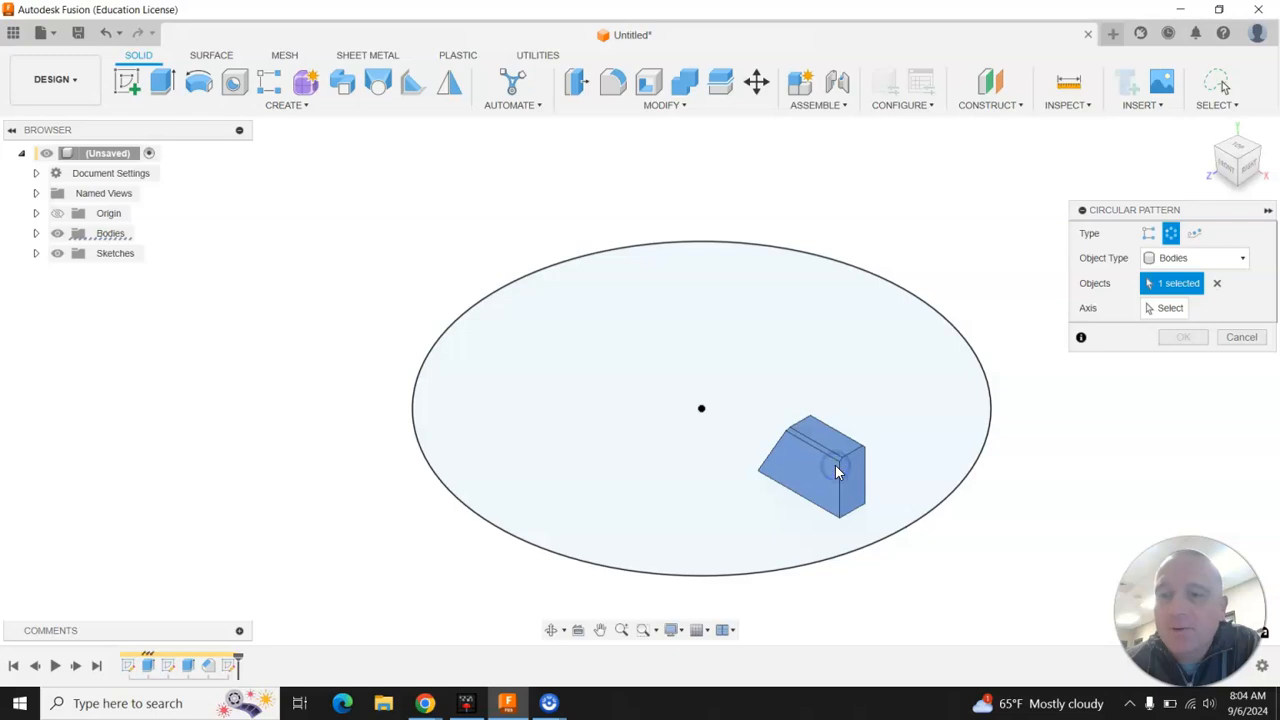
left_click(1150, 309)
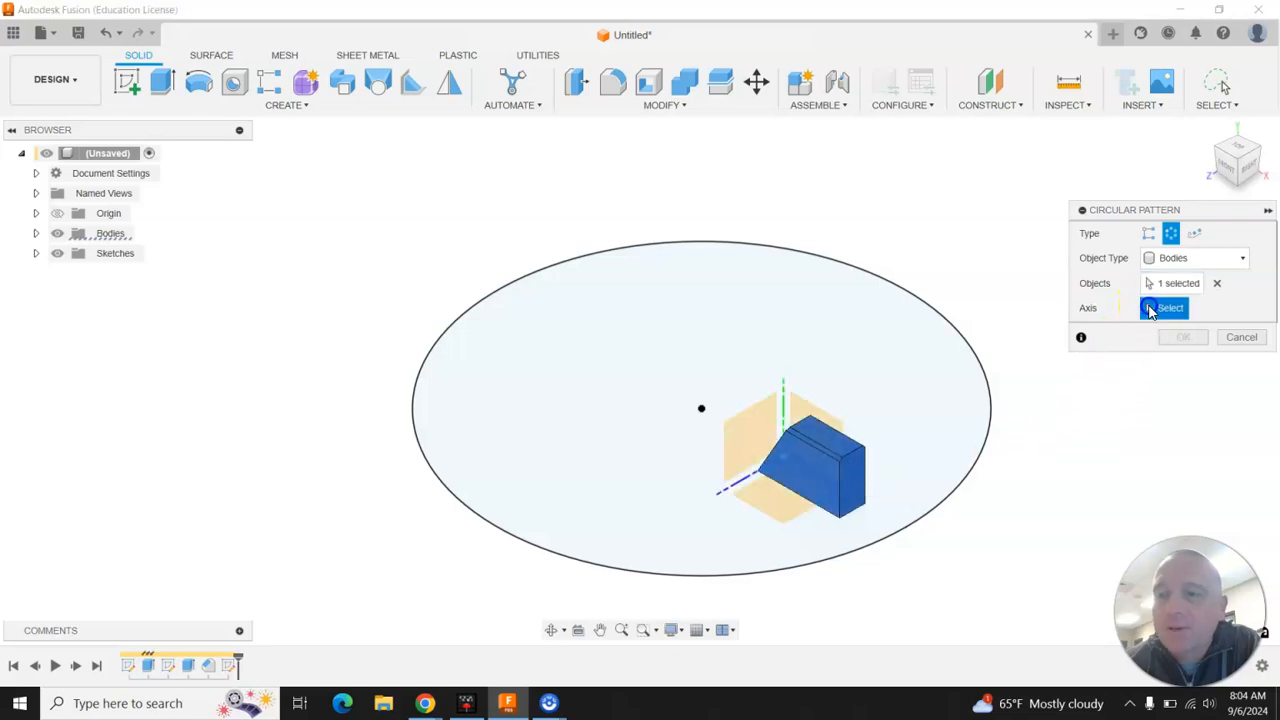
left_click(984, 459)
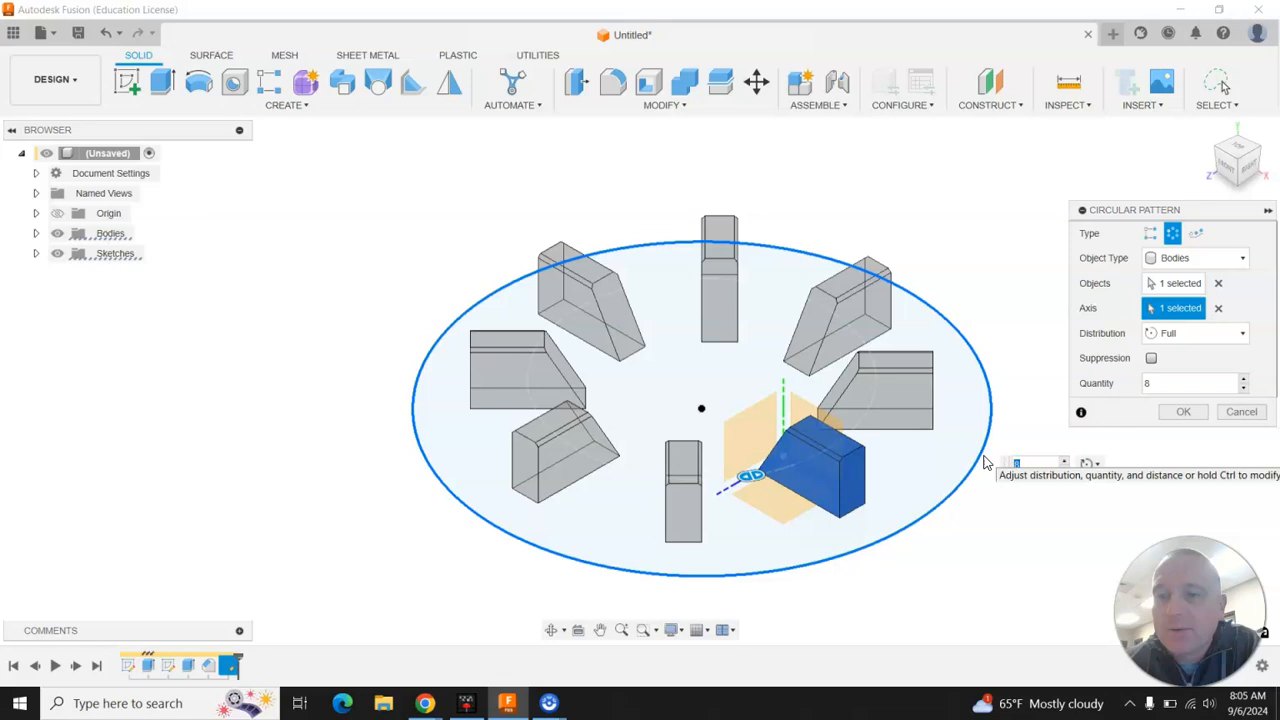
Step: Try smaller quantities down to 2 for the circular pattern, and return the quantity to 8
left_click(1244, 389)
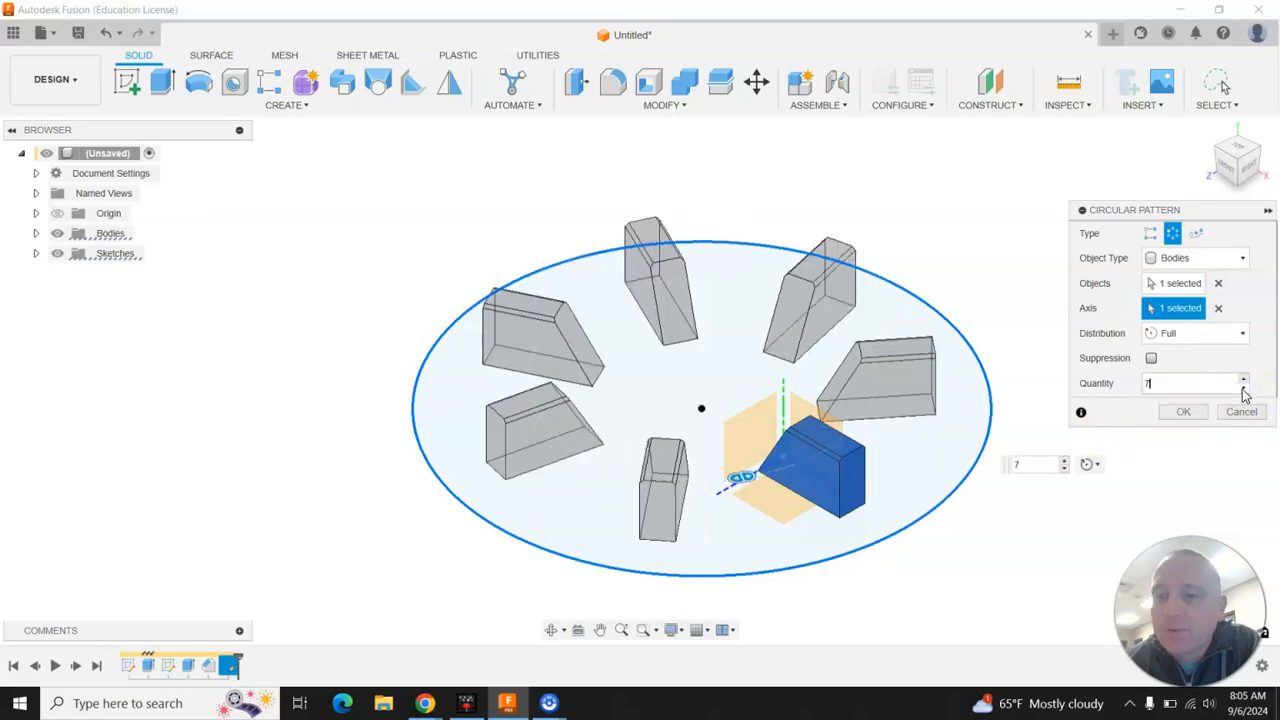
left_click(1244, 389)
left_click(1244, 389)
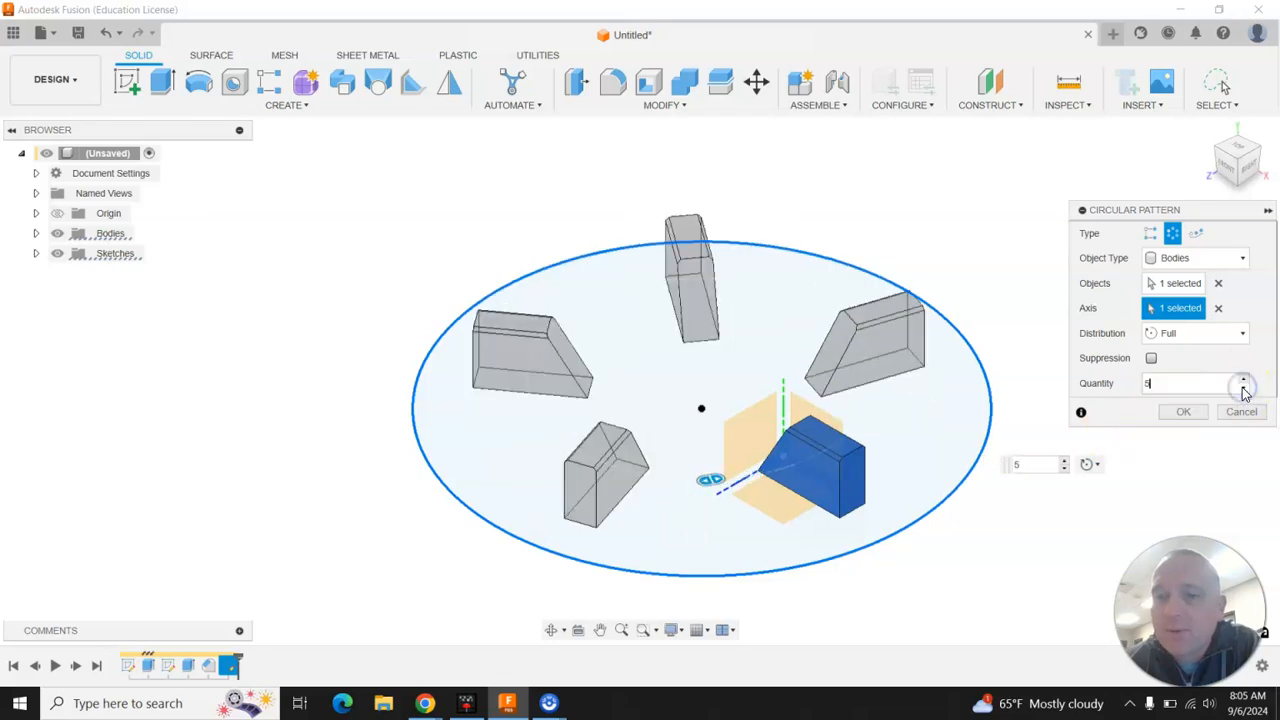
left_click(1244, 389)
left_click(1244, 389)
left_click(1244, 389)
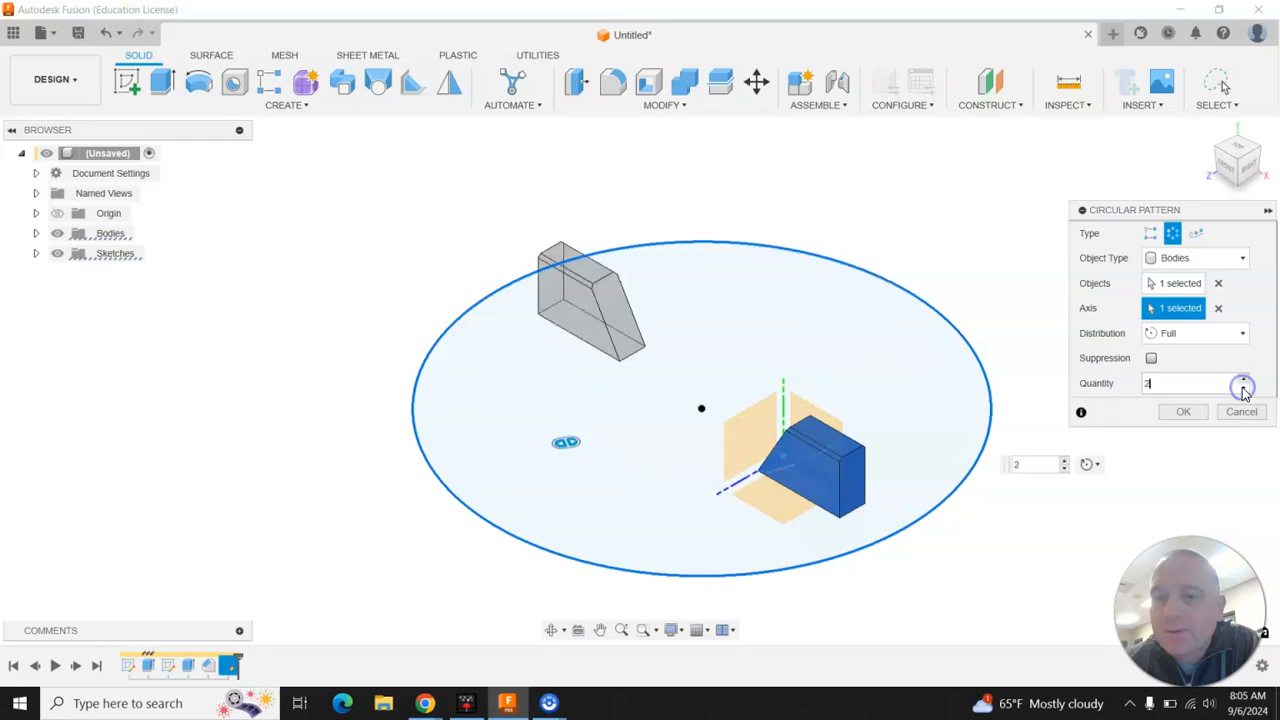
left_click(1243, 378)
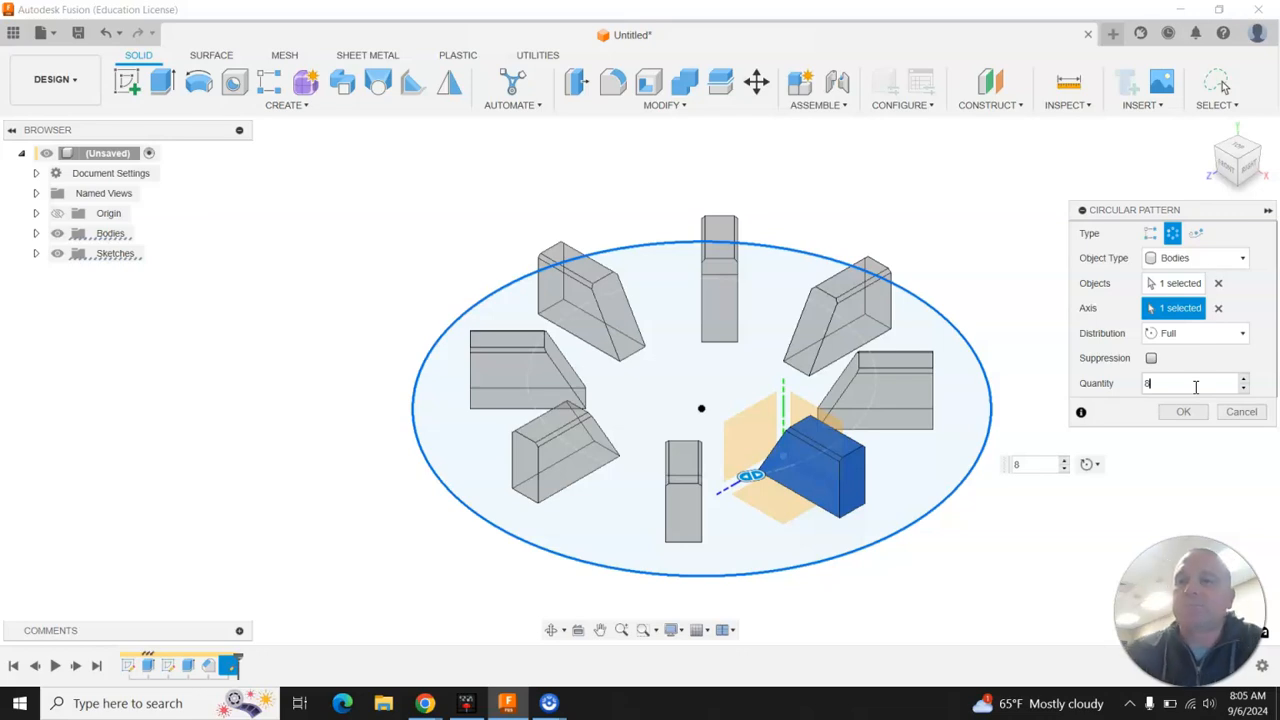
Step: Set the circular pattern's distribution to Partial with a 270 degree angle, and create the pattern
left_click(1212, 334)
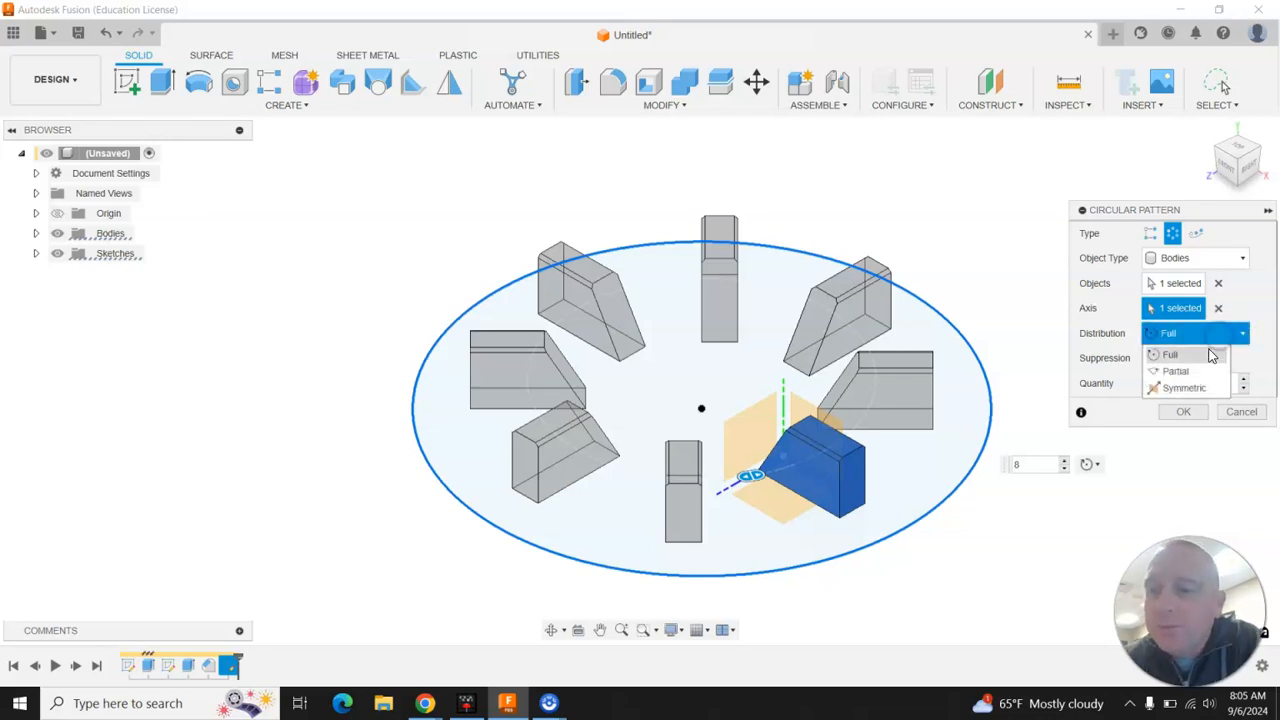
left_click(1201, 371)
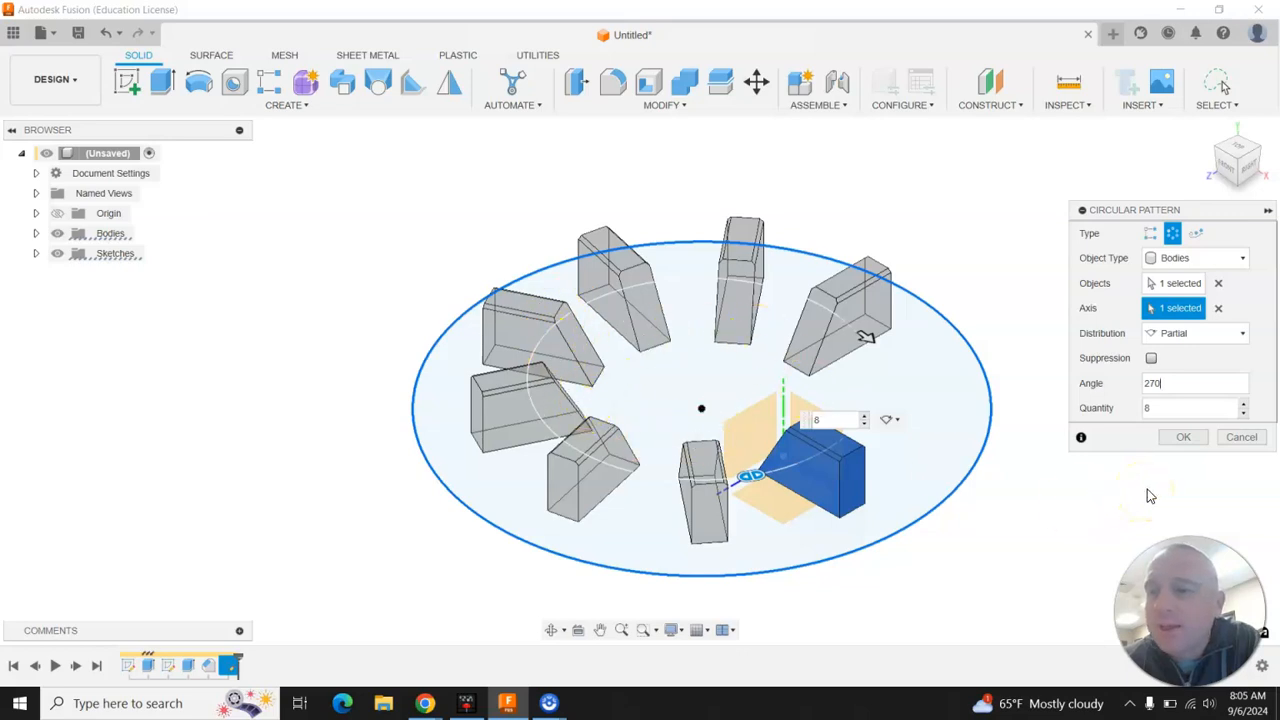
left_click(1185, 438)
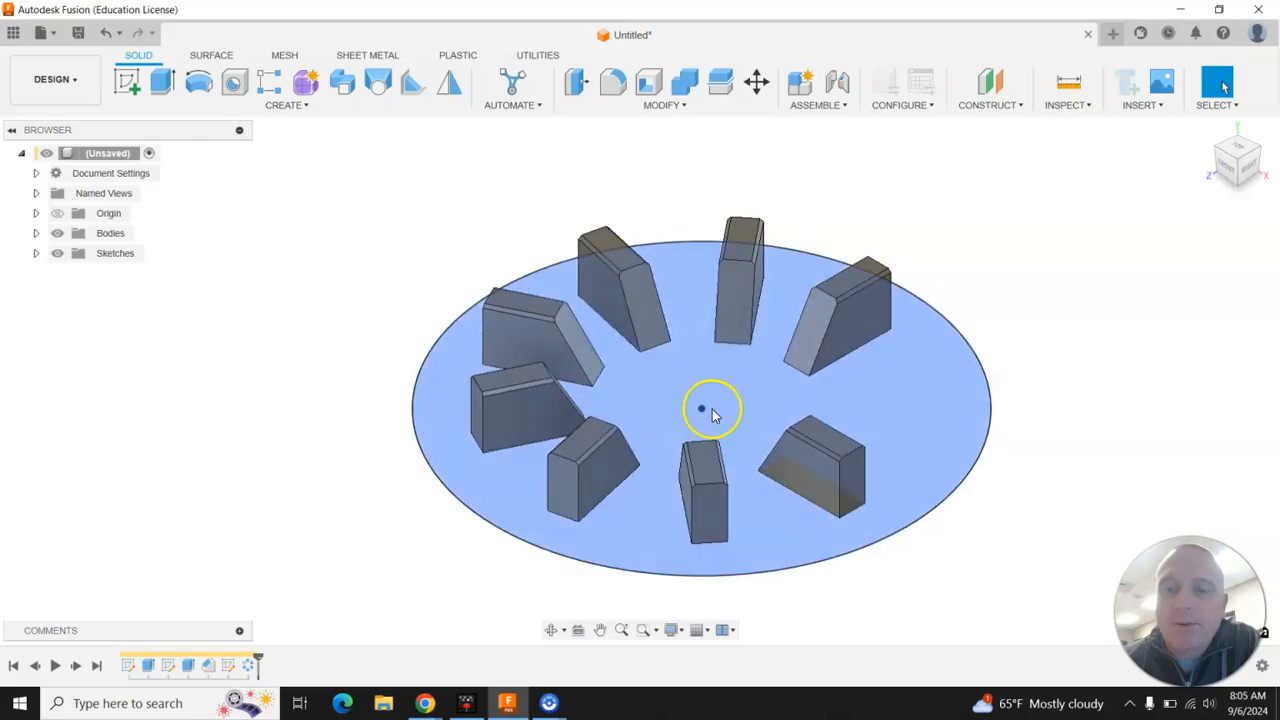
Step: Start extruding the large sketch circle 1 in downward, away from the eight blocks
mouse_move(1246, 171)
left_mouse_down()
mouse_move(1236, 155)
mouse_move(1238, 172)
mouse_move(1262, 109)
mouse_move(1200, 180)
left_mouse_up()
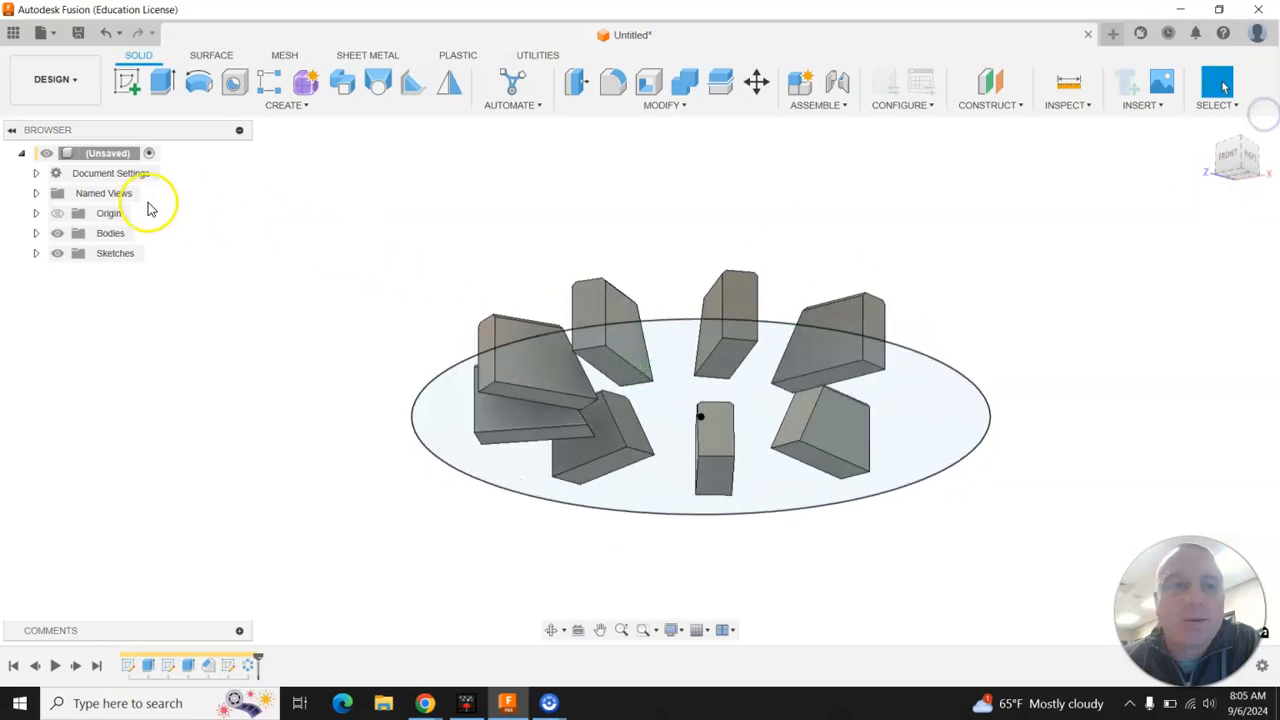
left_click(163, 86)
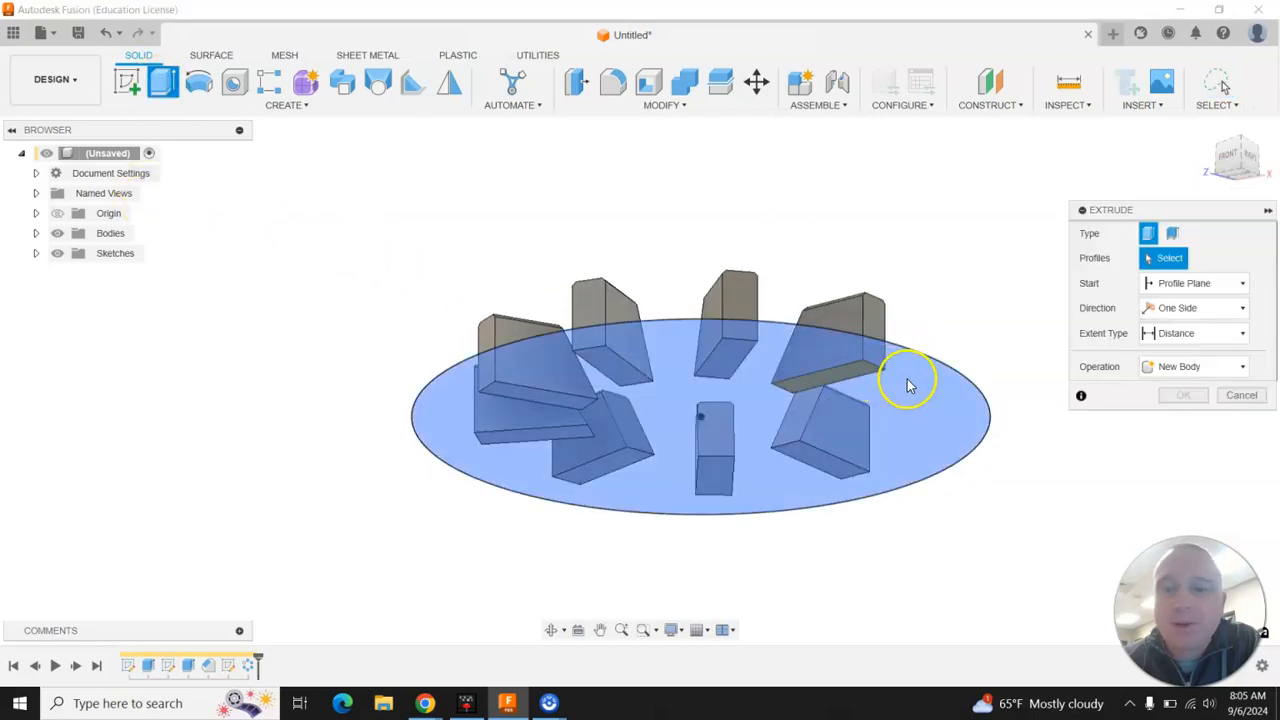
left_click(920, 410)
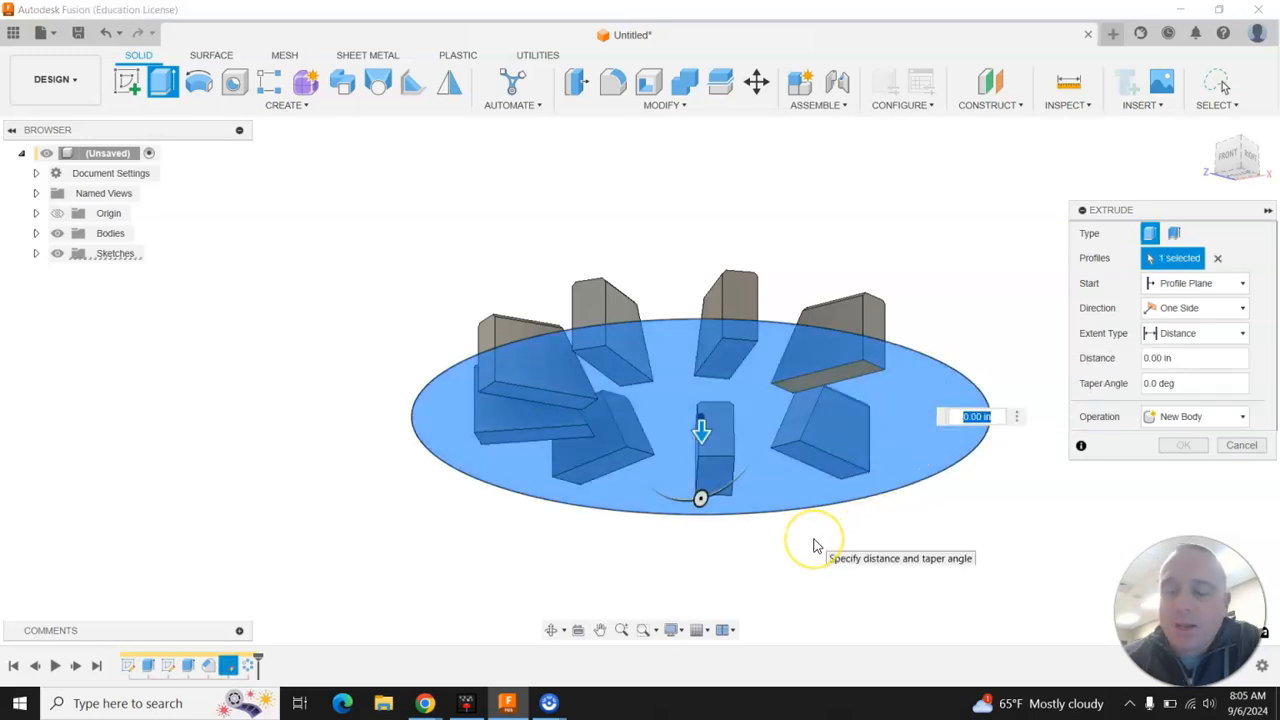
type("1")
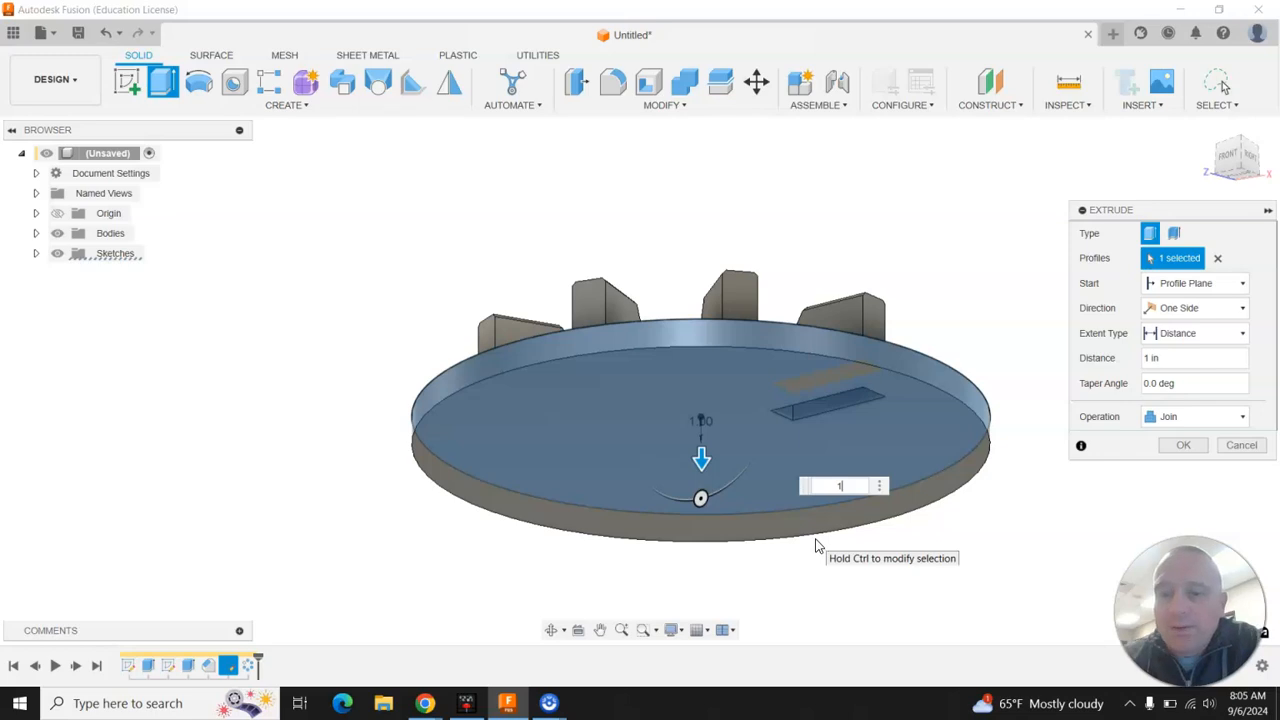
Step: Add the missing rectangular block footprint to the extrusion profiles, set the operation to Join, and create the base
left_click_drag(1250, 166, 1252, 117)
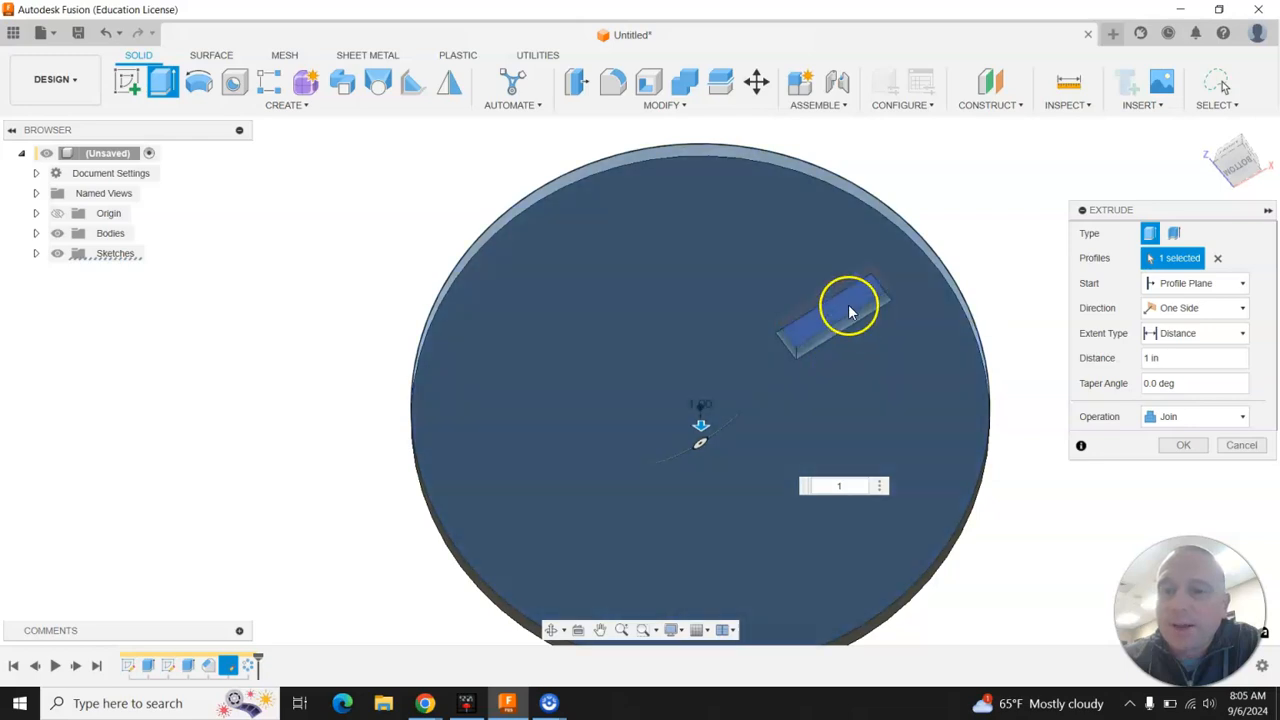
left_click(847, 304)
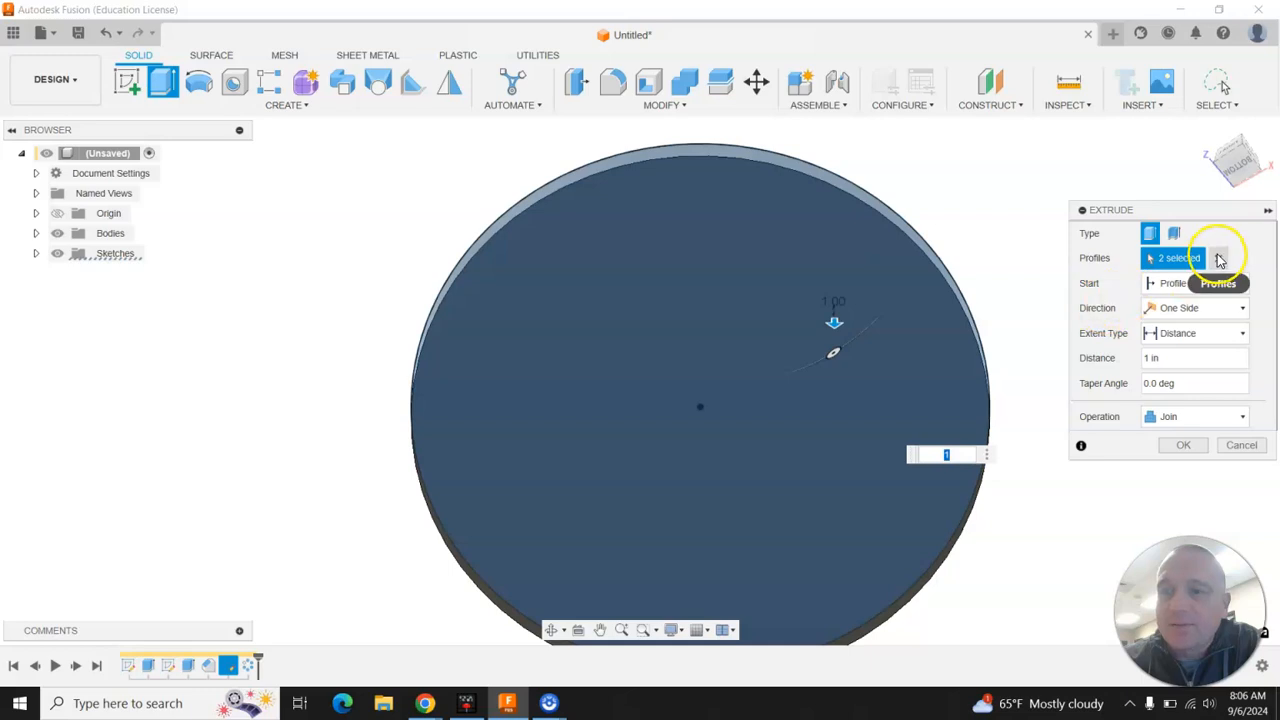
left_click_drag(1238, 162, 1246, 240)
left_click(1202, 418)
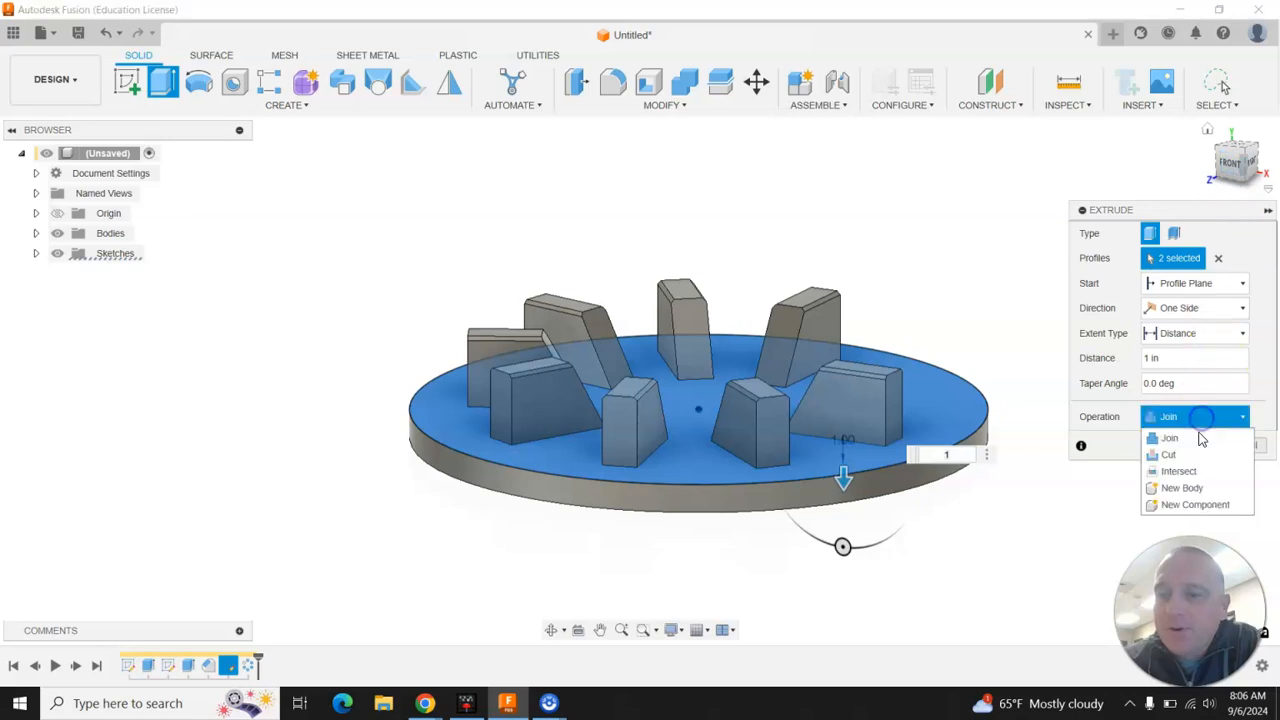
left_click(1197, 440)
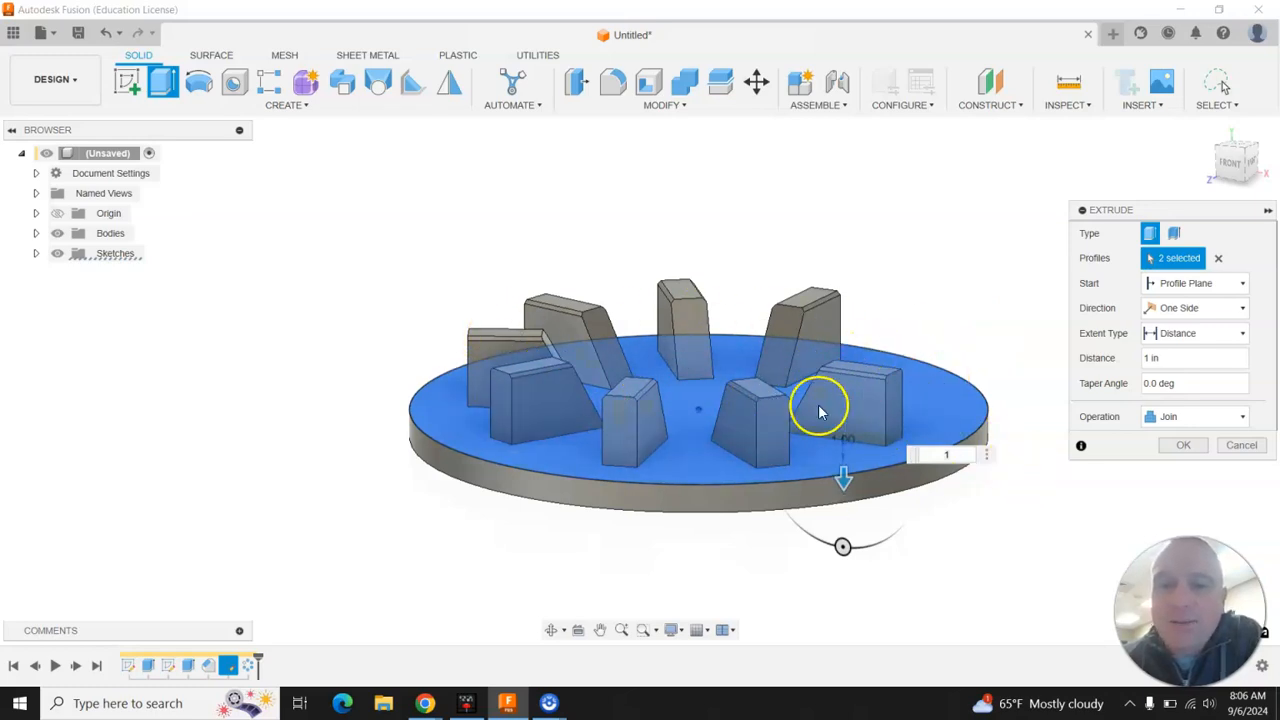
left_click(1183, 446)
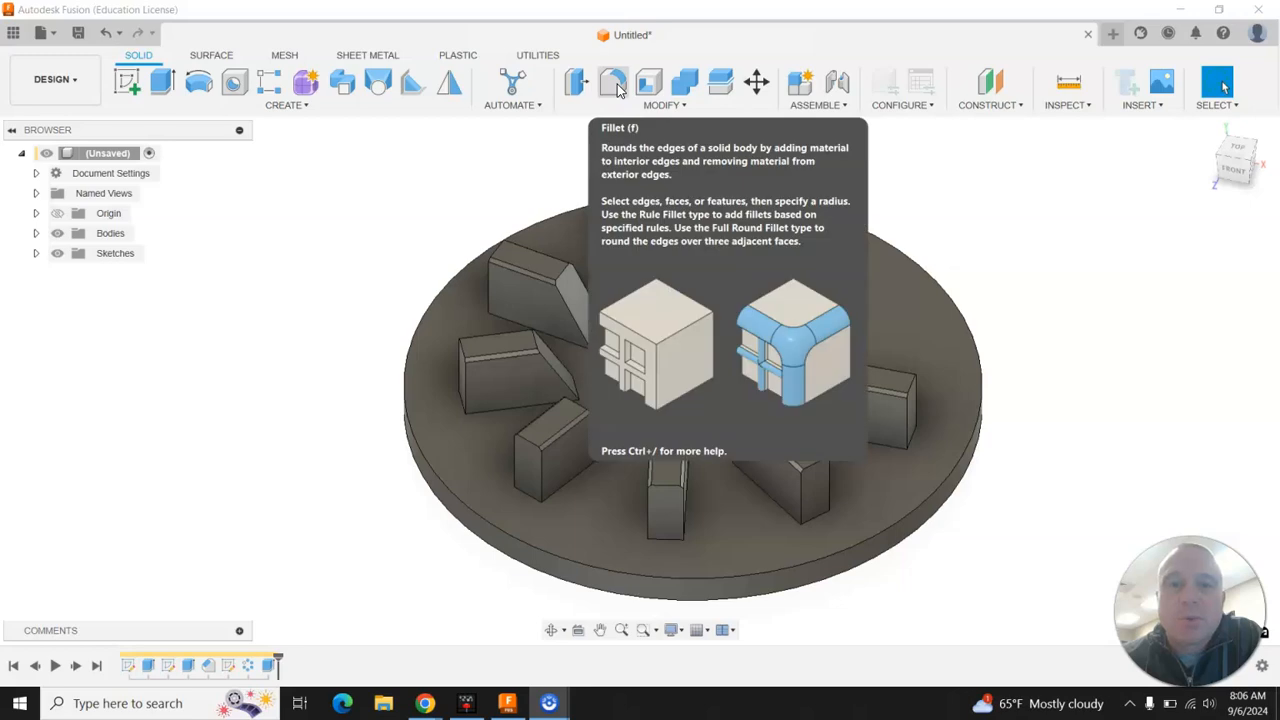
Step: Fillet all edges of the base's upper face, including around the blocks, with a 0.2 in radius
left_click(613, 83)
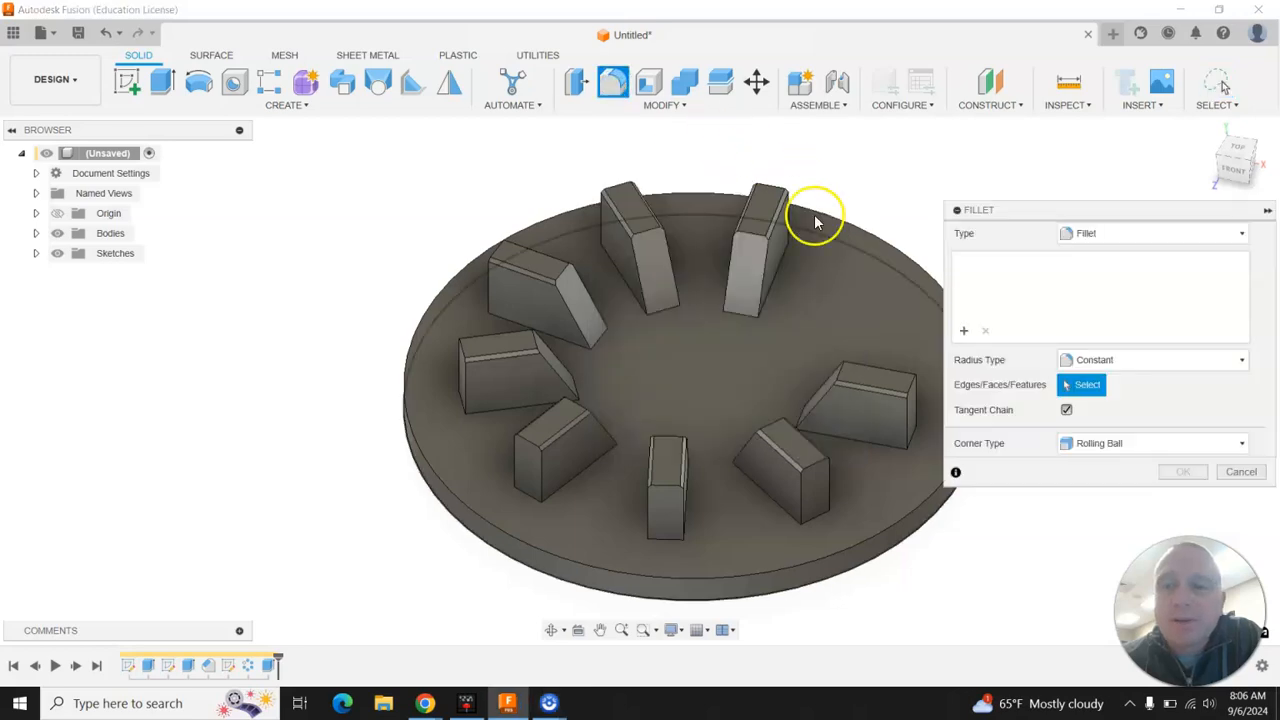
left_click(836, 279)
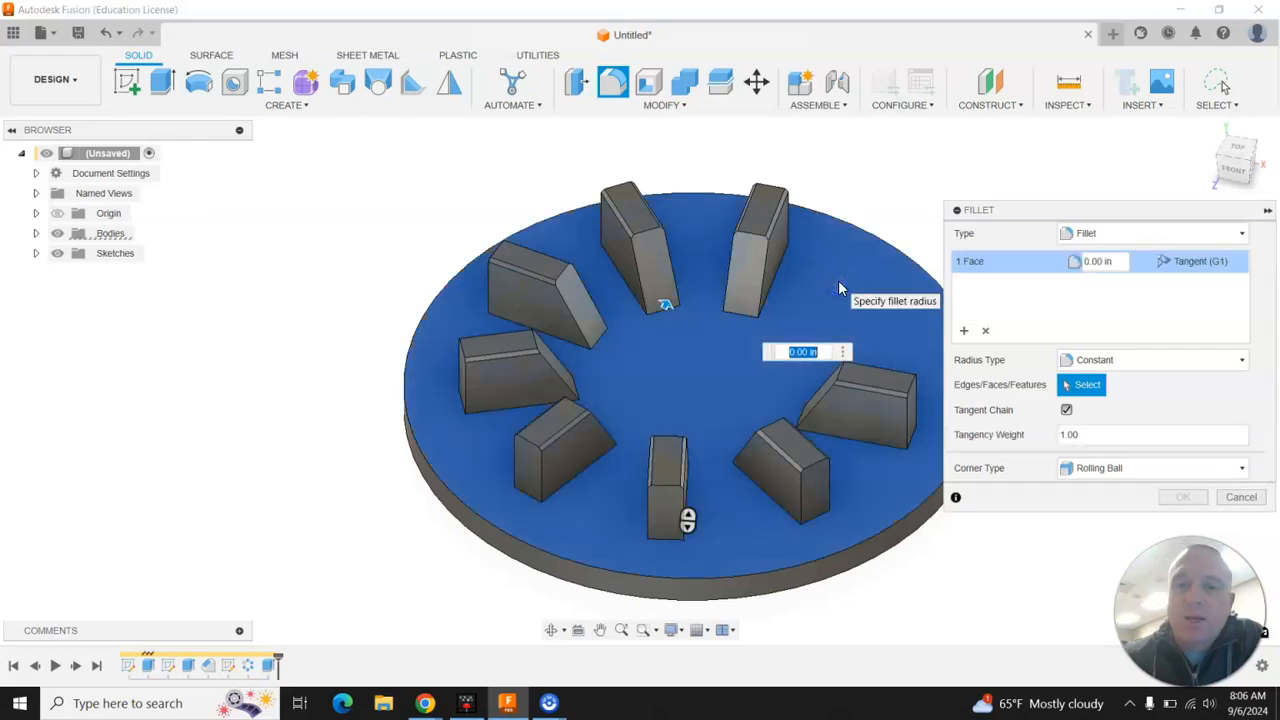
type("2")
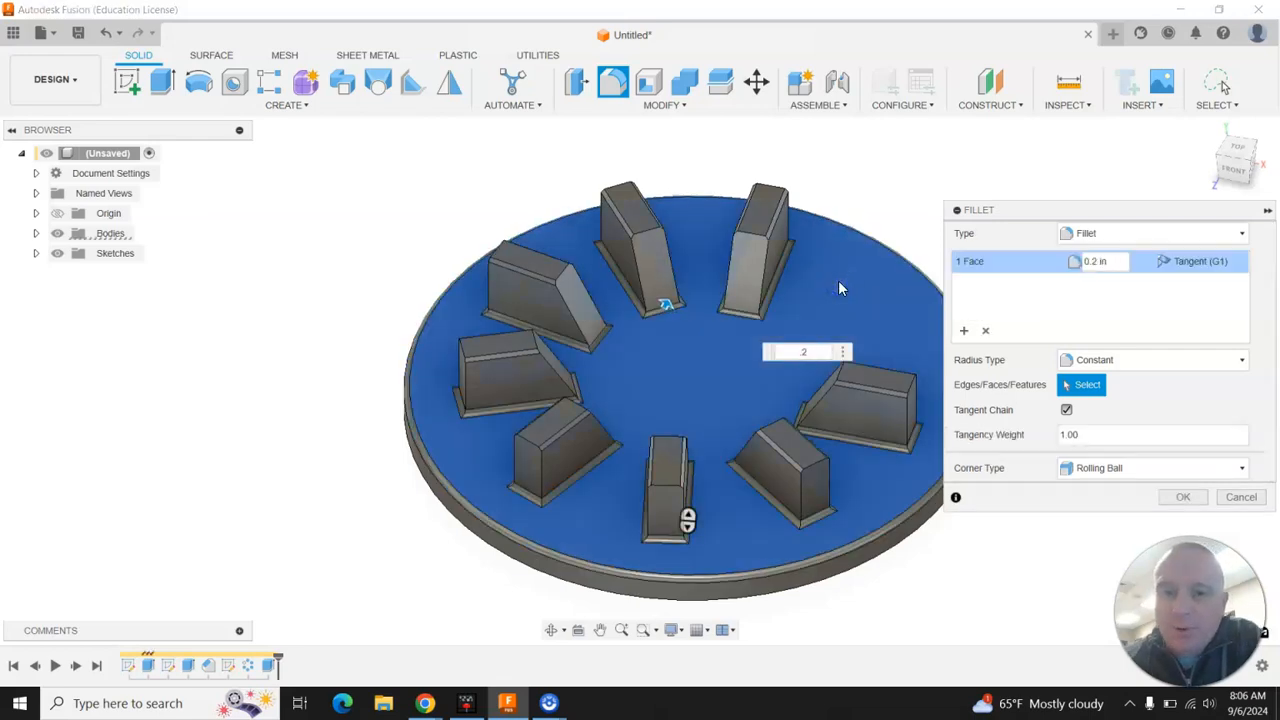
left_click(740, 314)
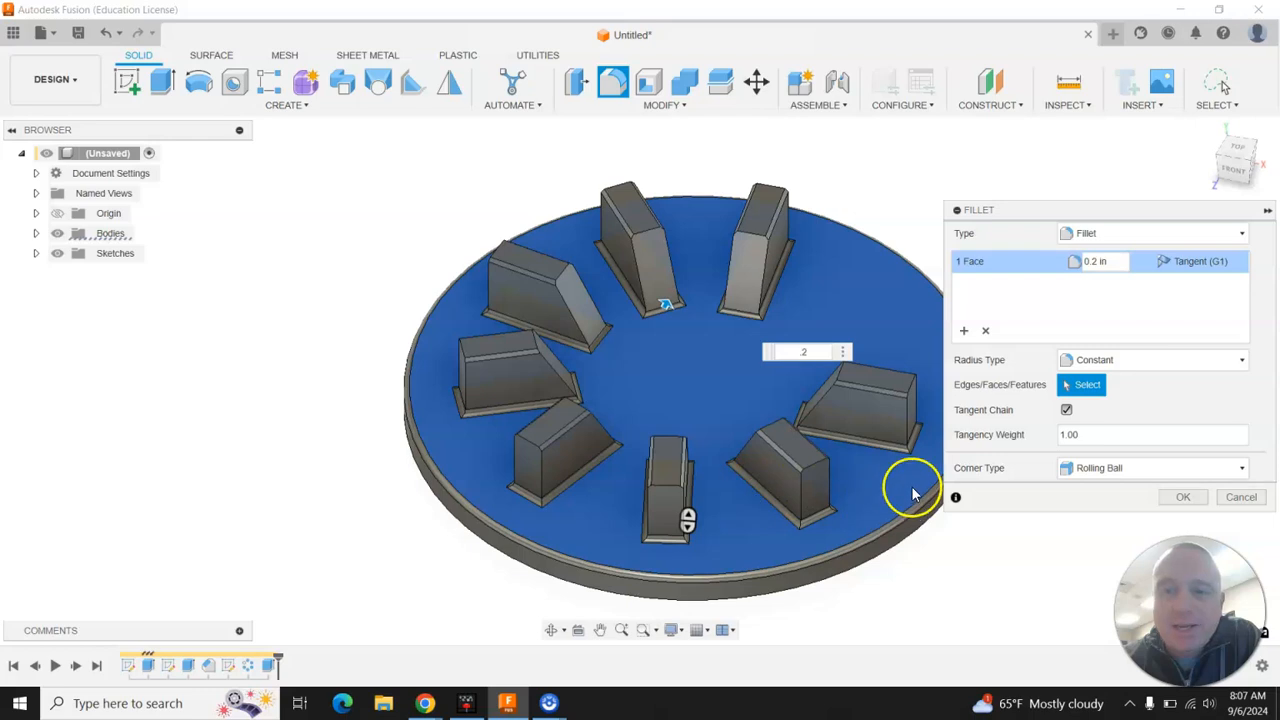
scroll(885, 482, "up", 5)
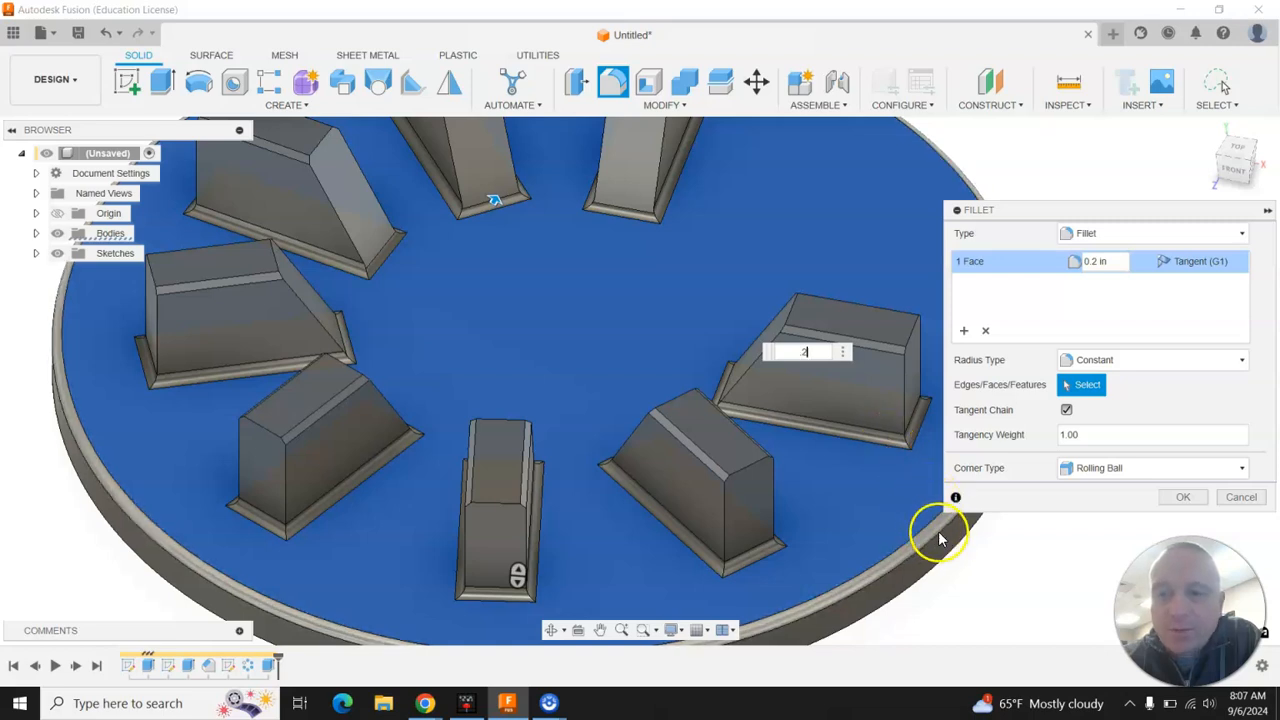
scroll(440, 328, "down", 3)
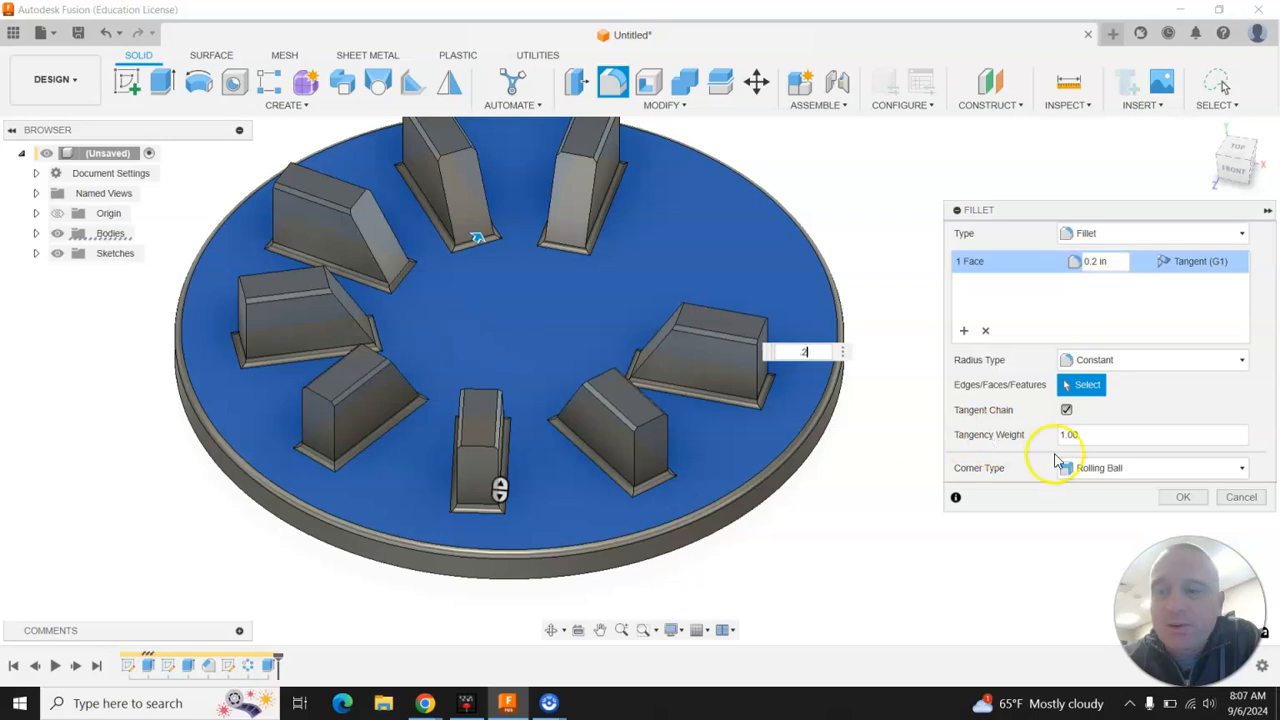
left_click(1185, 498)
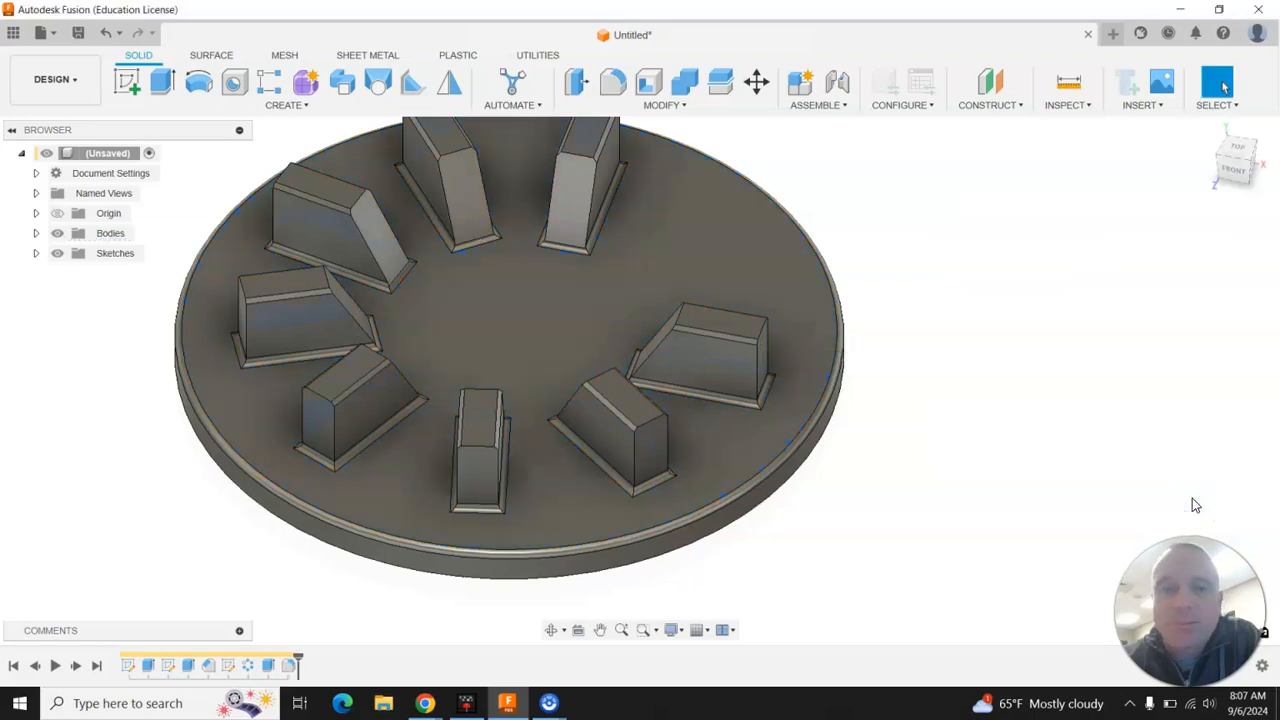
Step: Place a simple hole at the center of the base's upper face and set its extents to All
scroll(1061, 483, "down", 2)
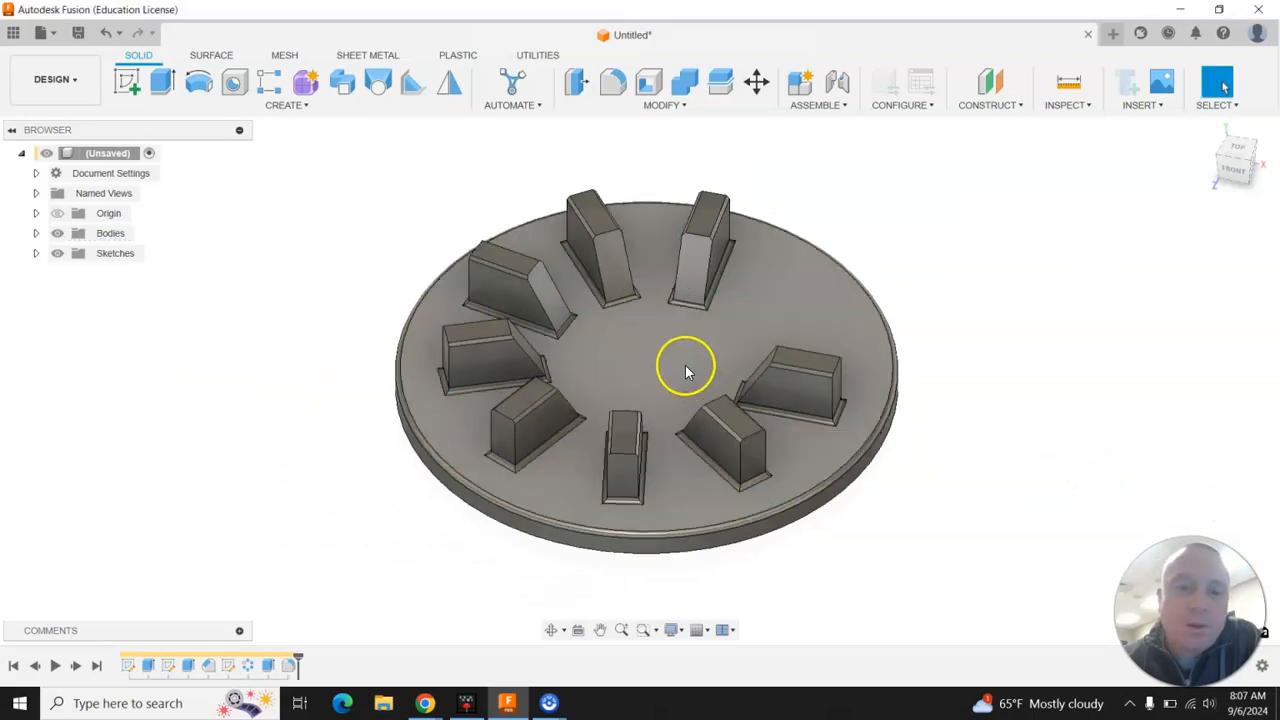
left_click(1238, 155)
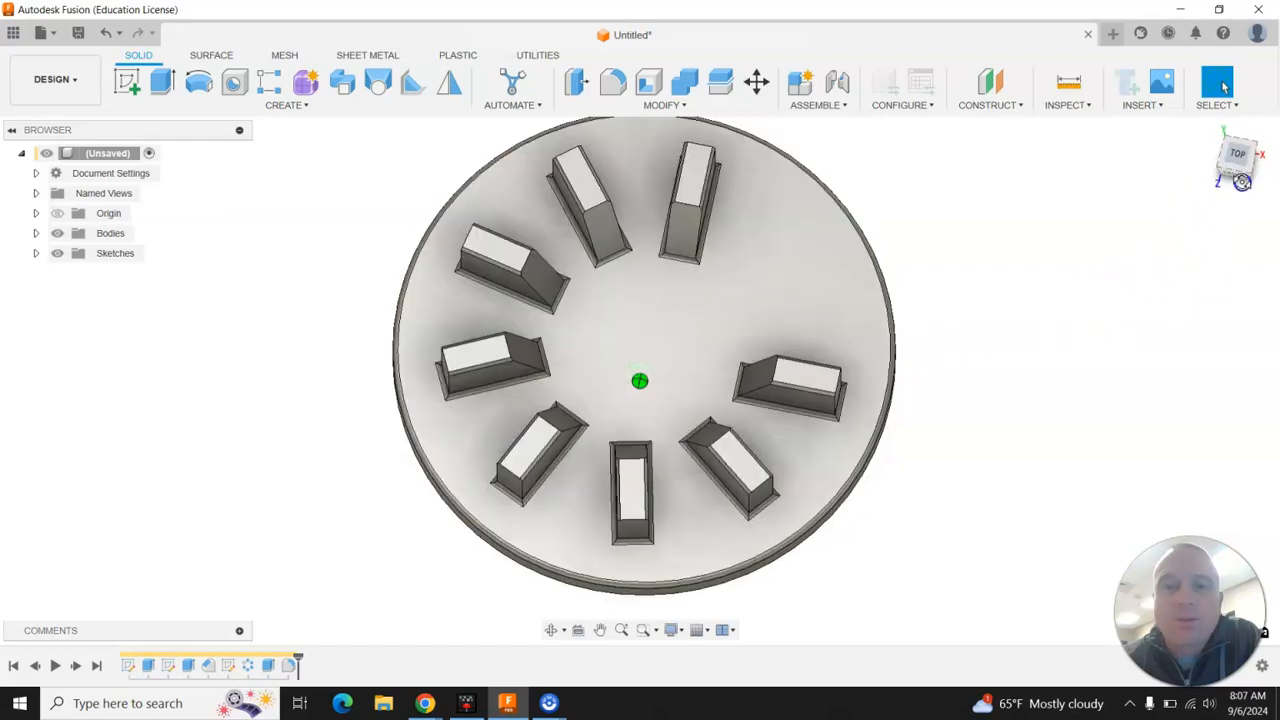
left_click_drag(1242, 182, 1241, 173)
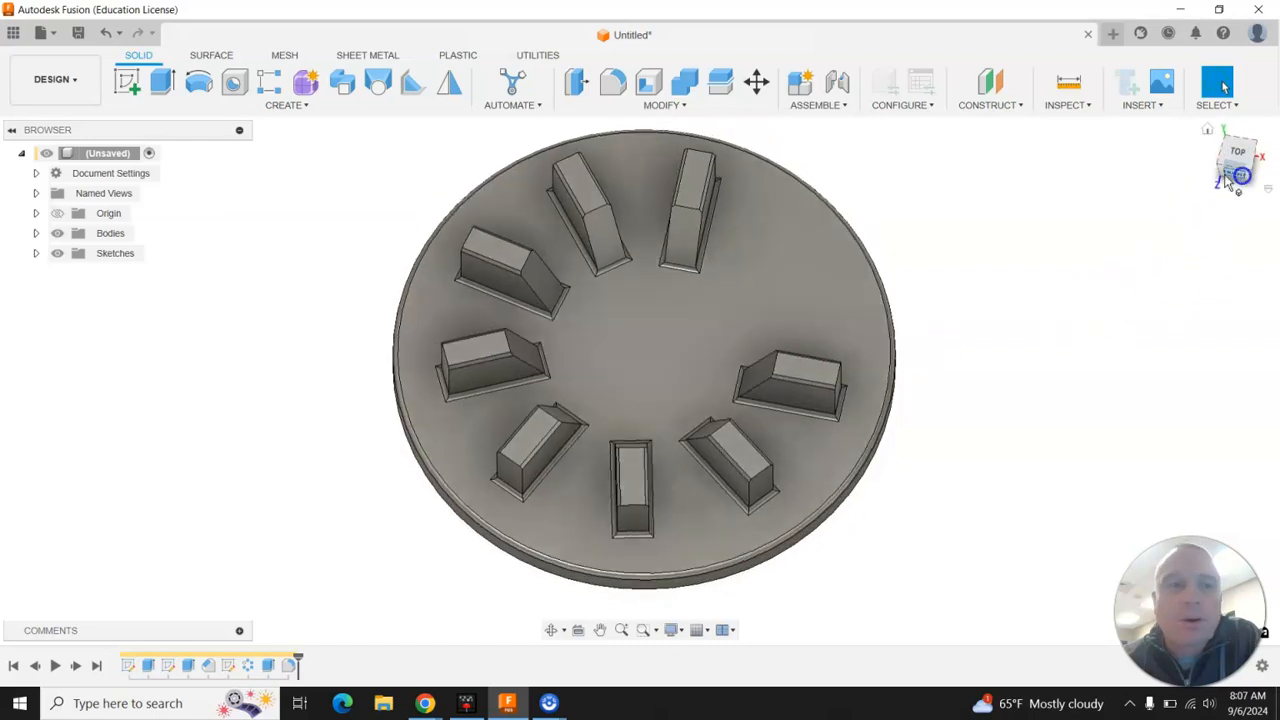
left_click(237, 82)
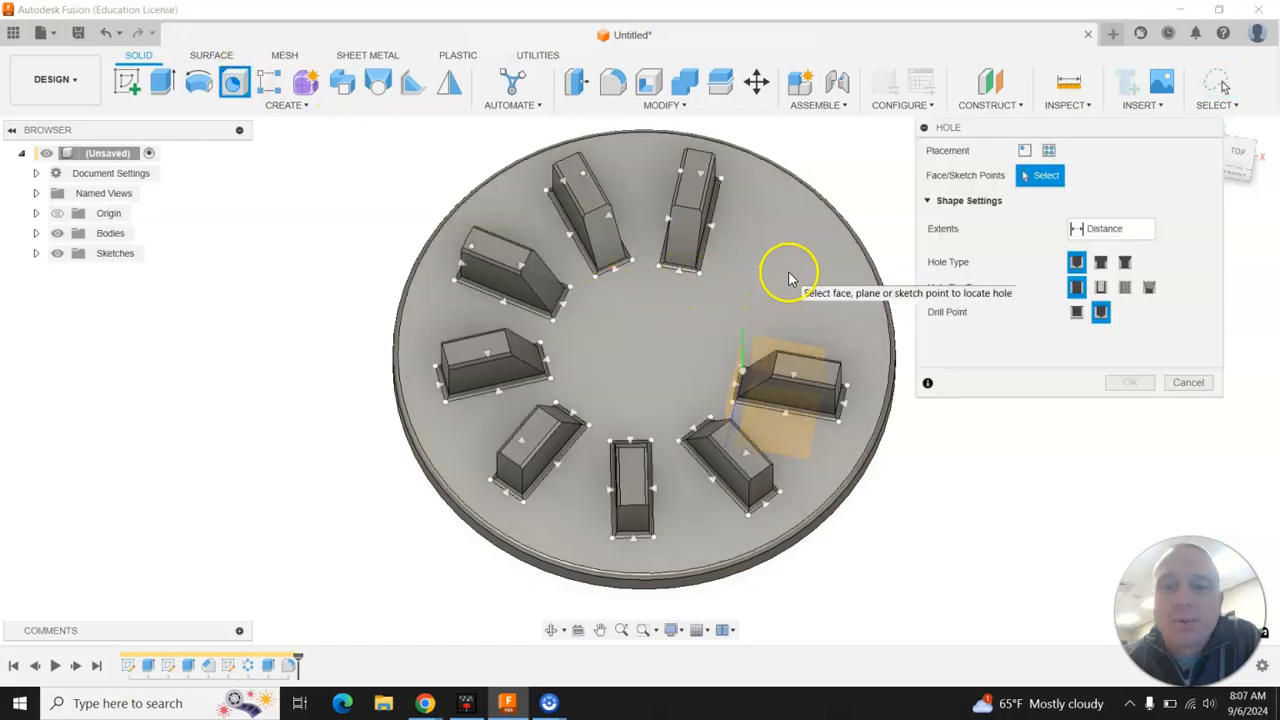
left_click(774, 290)
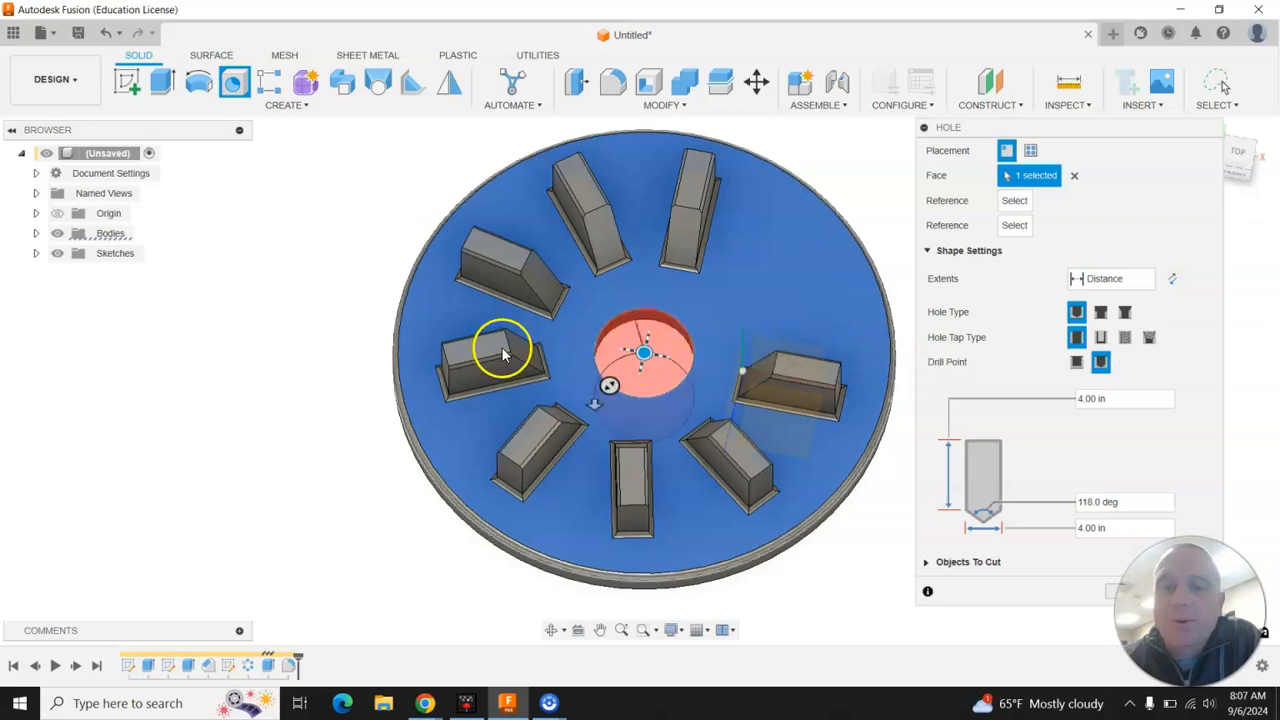
scroll(300, 320, "down", 2)
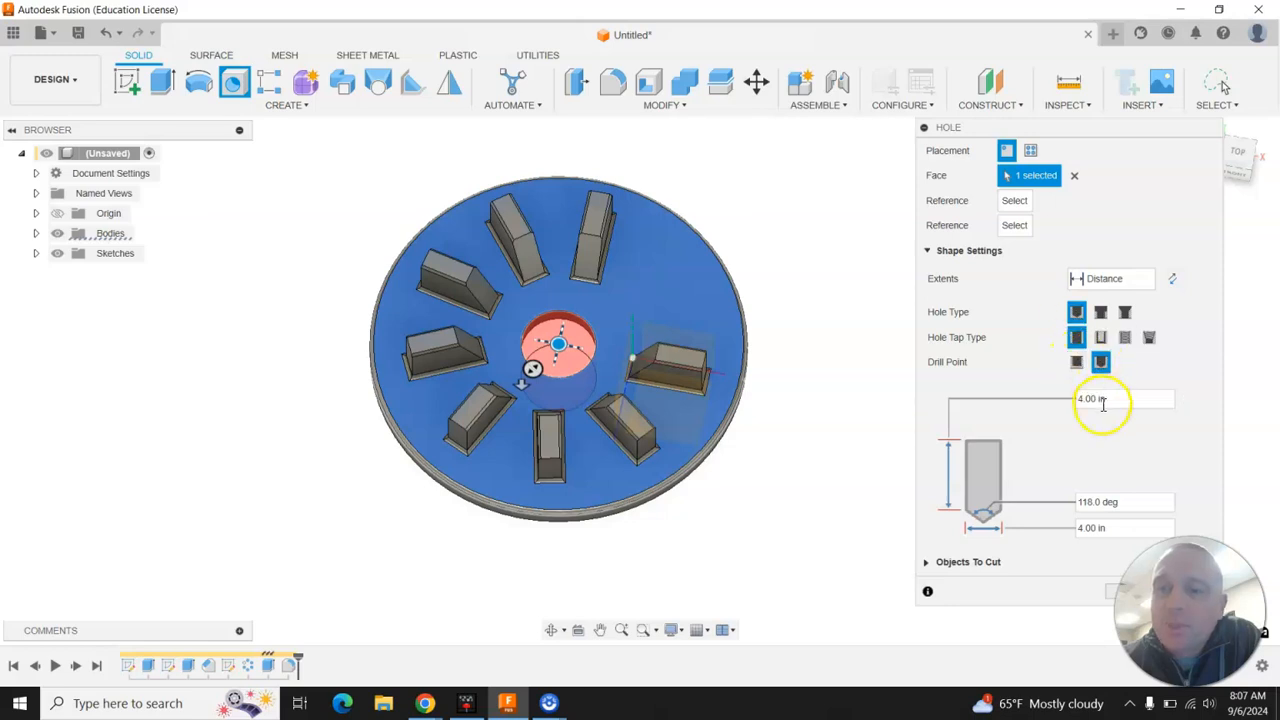
left_click(1148, 278)
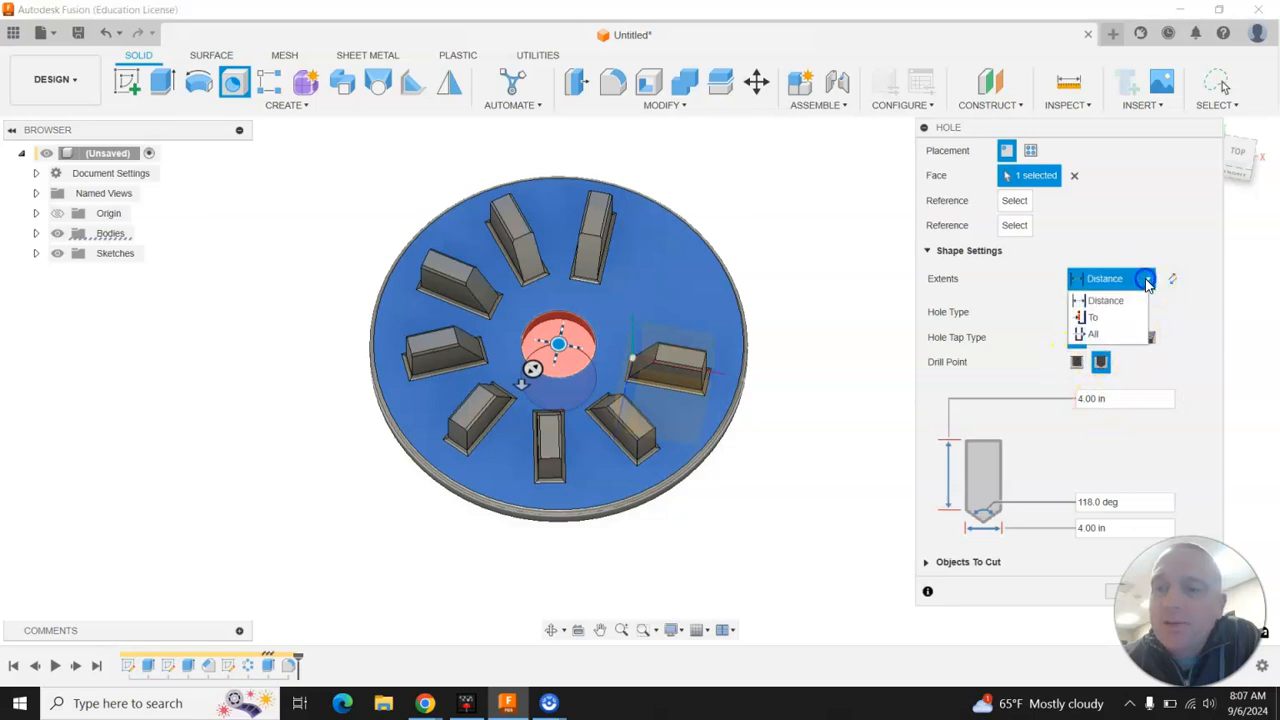
left_click(1120, 336)
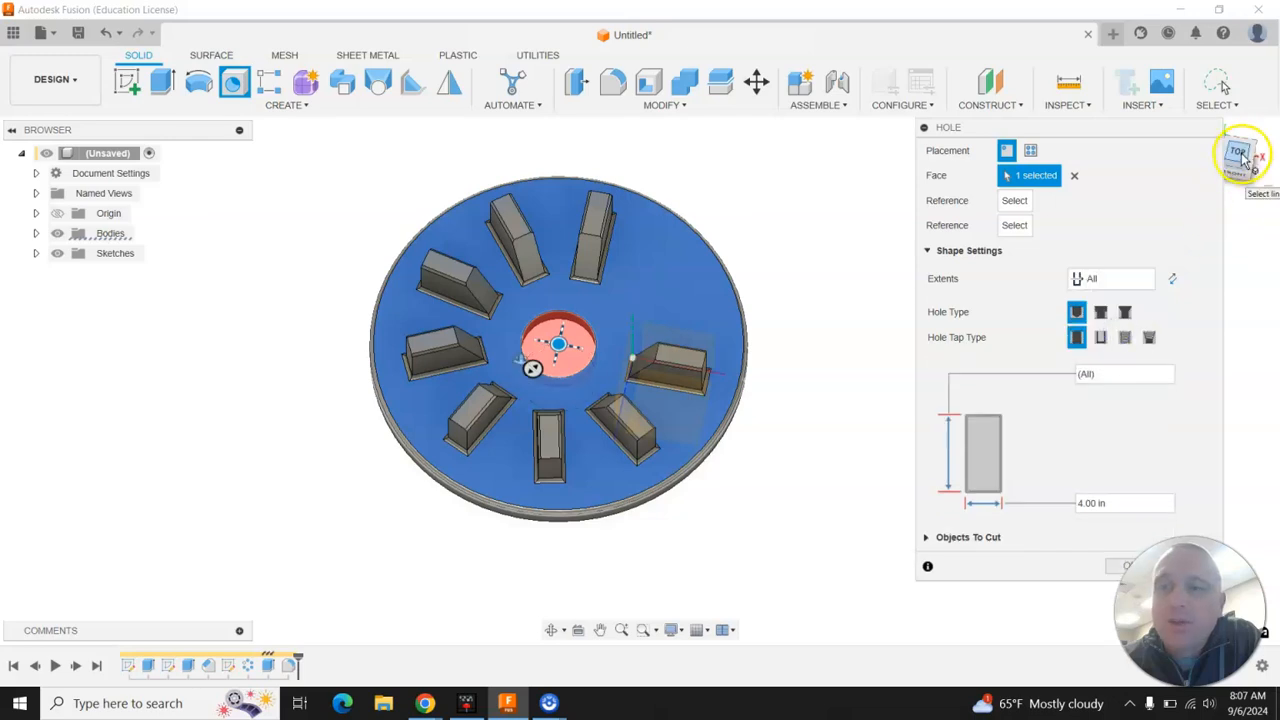
Step: Keep the central hole's diameter at 4 in and create the hole
left_click(1234, 126)
mouse_move(1235, 126)
left_mouse_down()
mouse_move(1234, 84)
mouse_move(1246, 150)
mouse_move(1246, 116)
mouse_move(1256, 126)
mouse_move(1236, 140)
left_mouse_up()
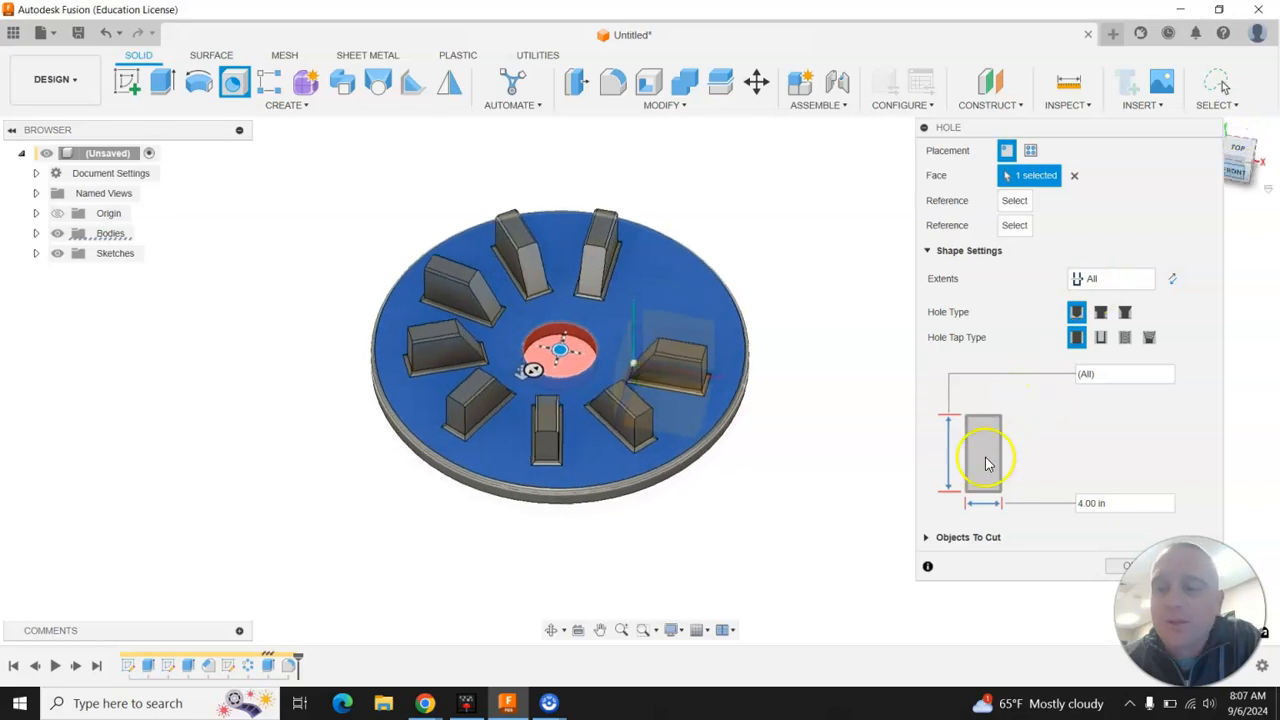
scroll(908, 410, "down", 1)
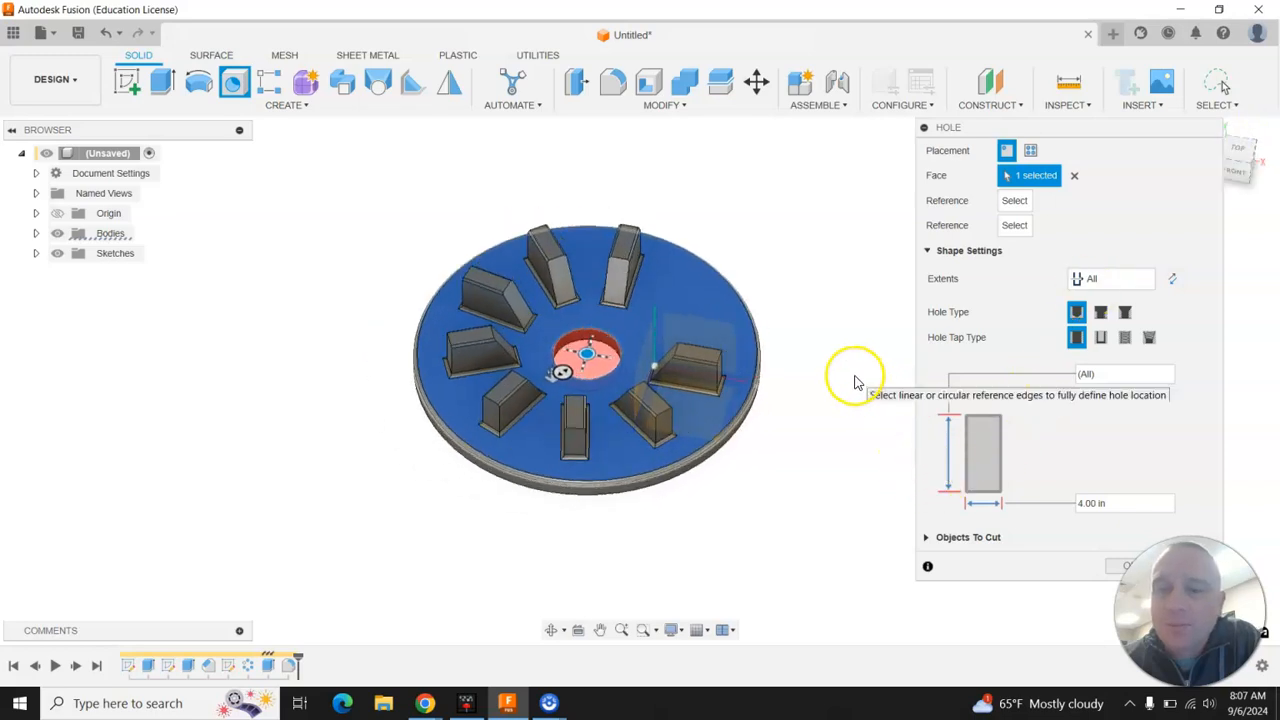
left_click(1094, 502)
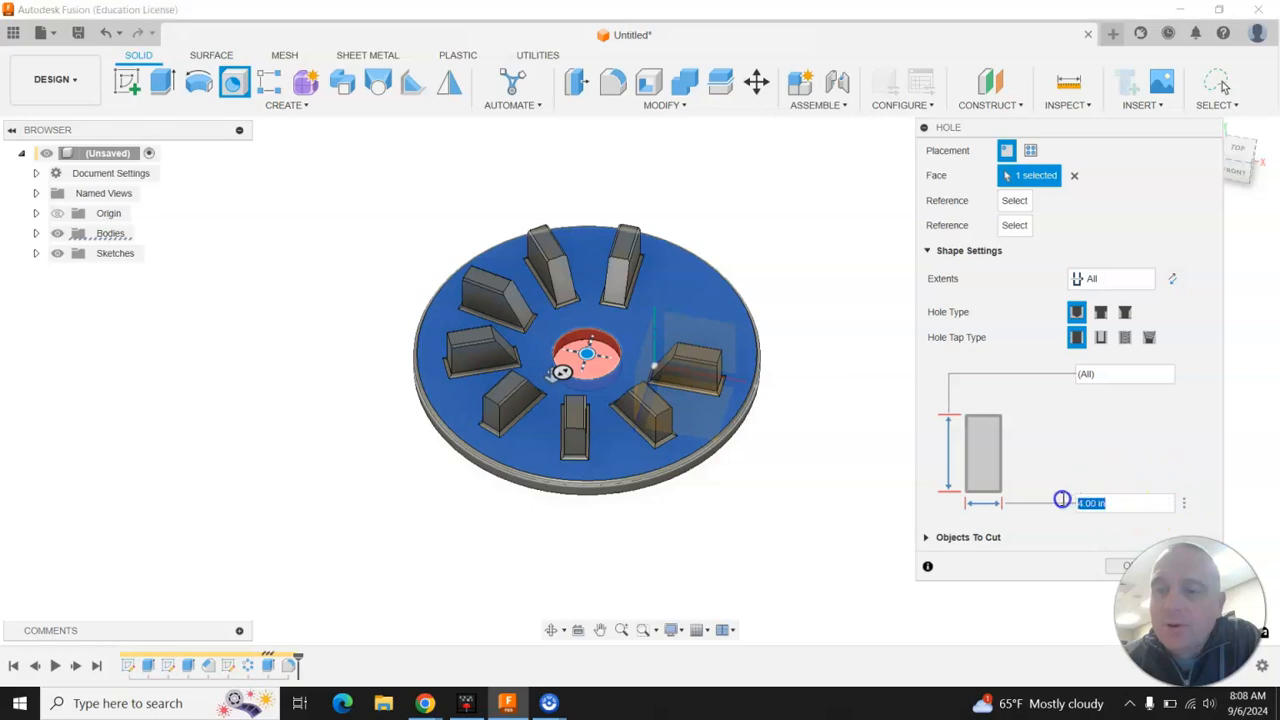
left_click(1116, 567)
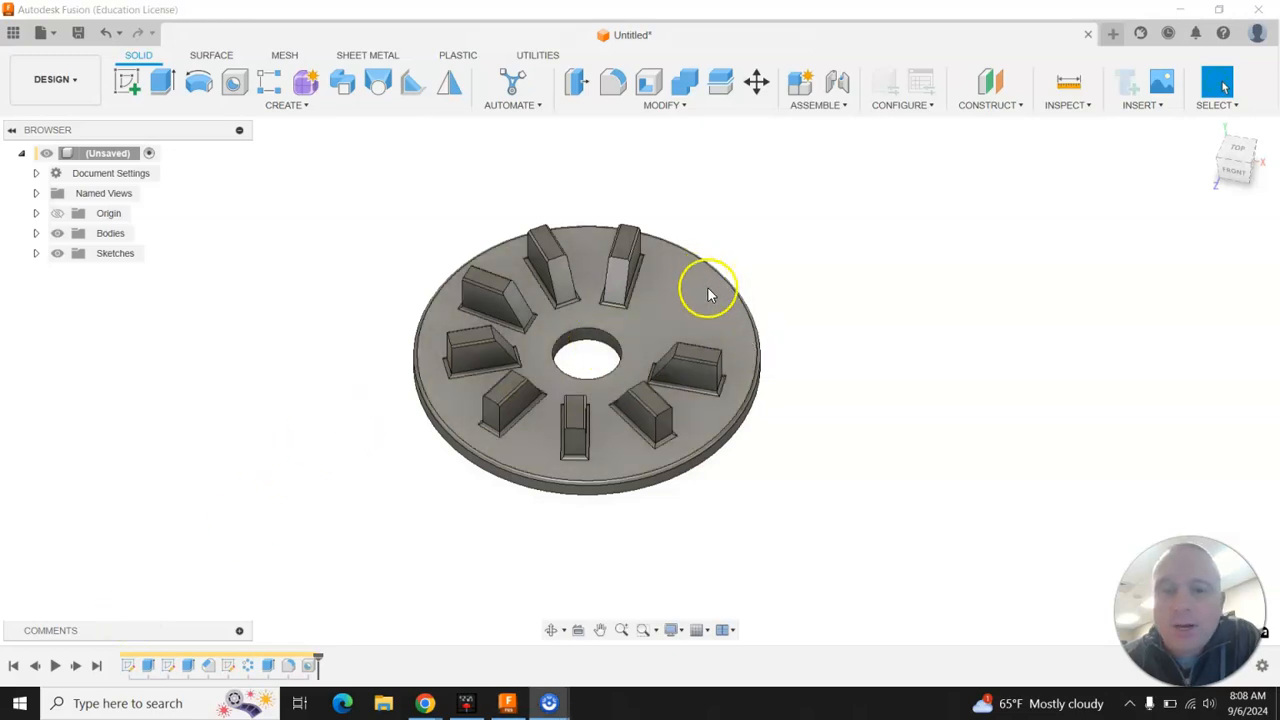
Step: Start a new sketch on the upper face of the base
scroll(937, 406, "down", 3)
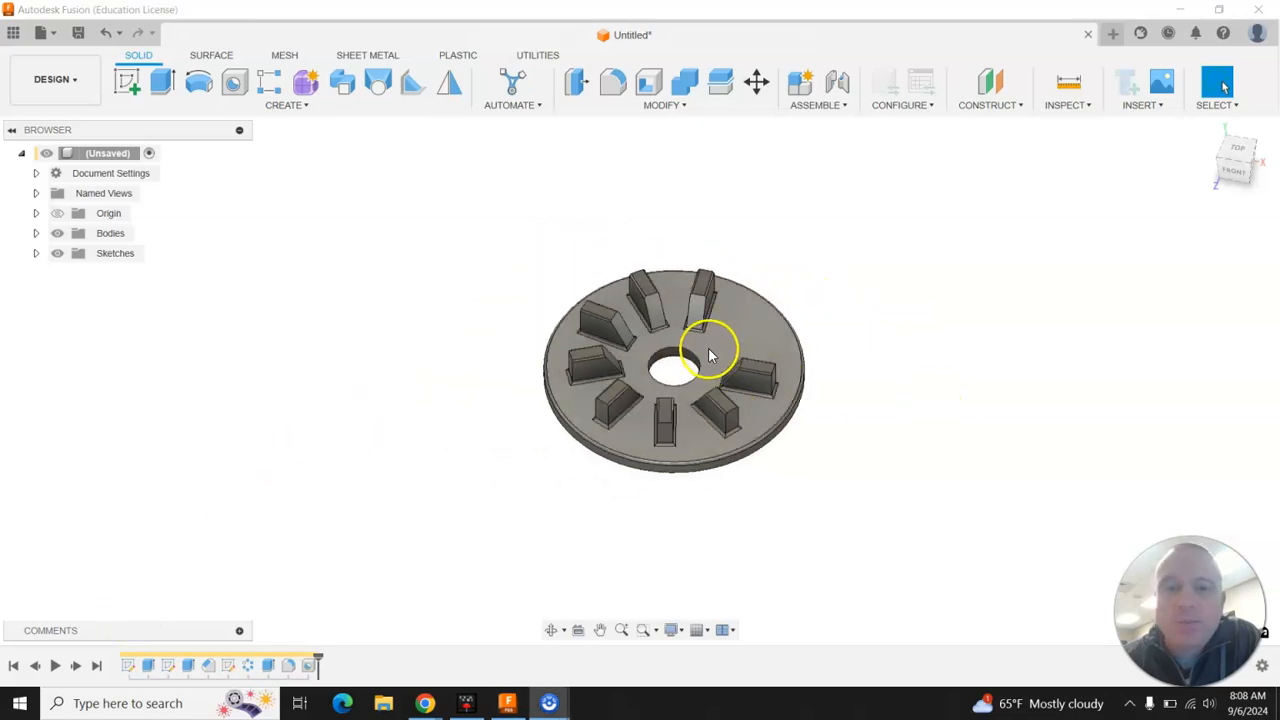
scroll(709, 355, "up", 4)
left_click(127, 82)
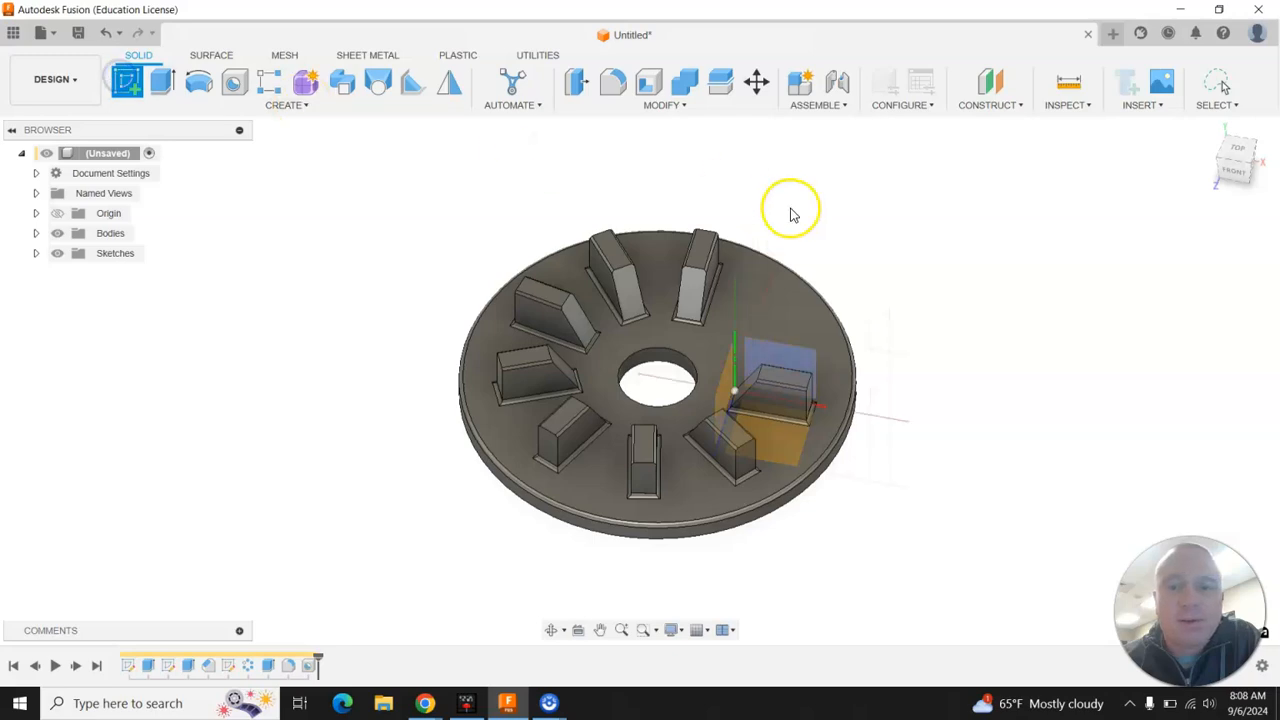
left_click(781, 295)
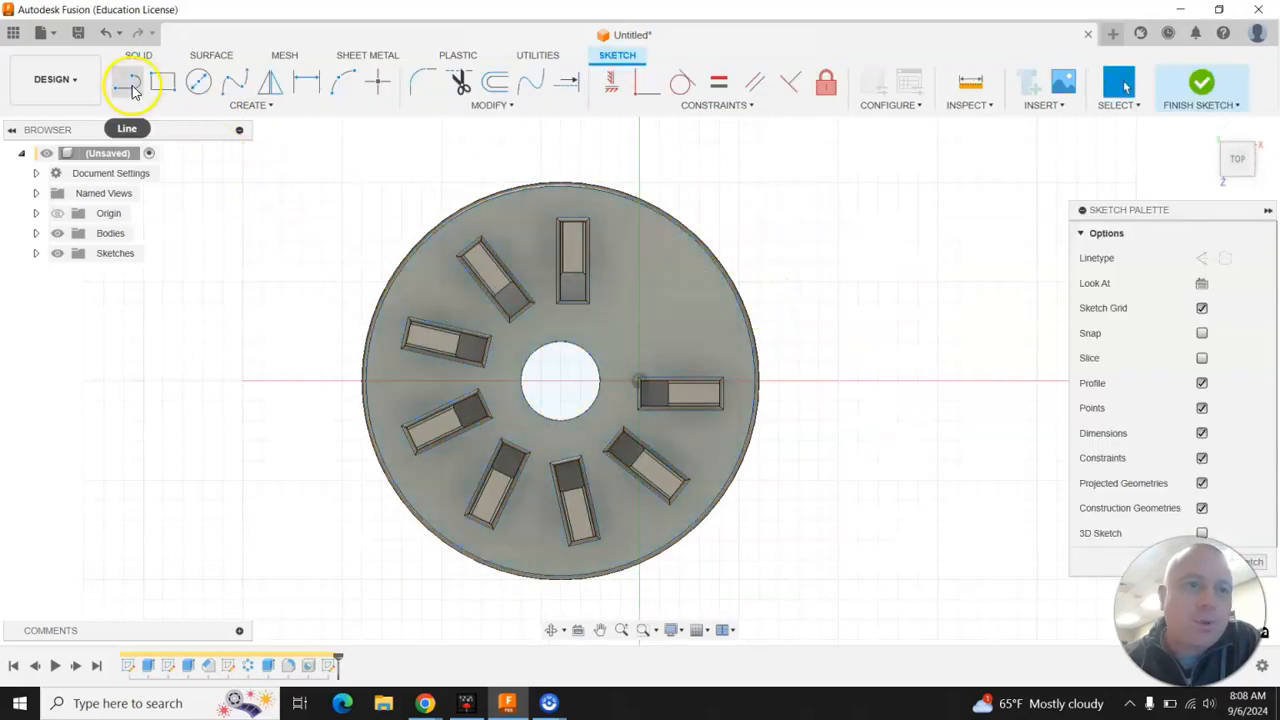
left_click(127, 88)
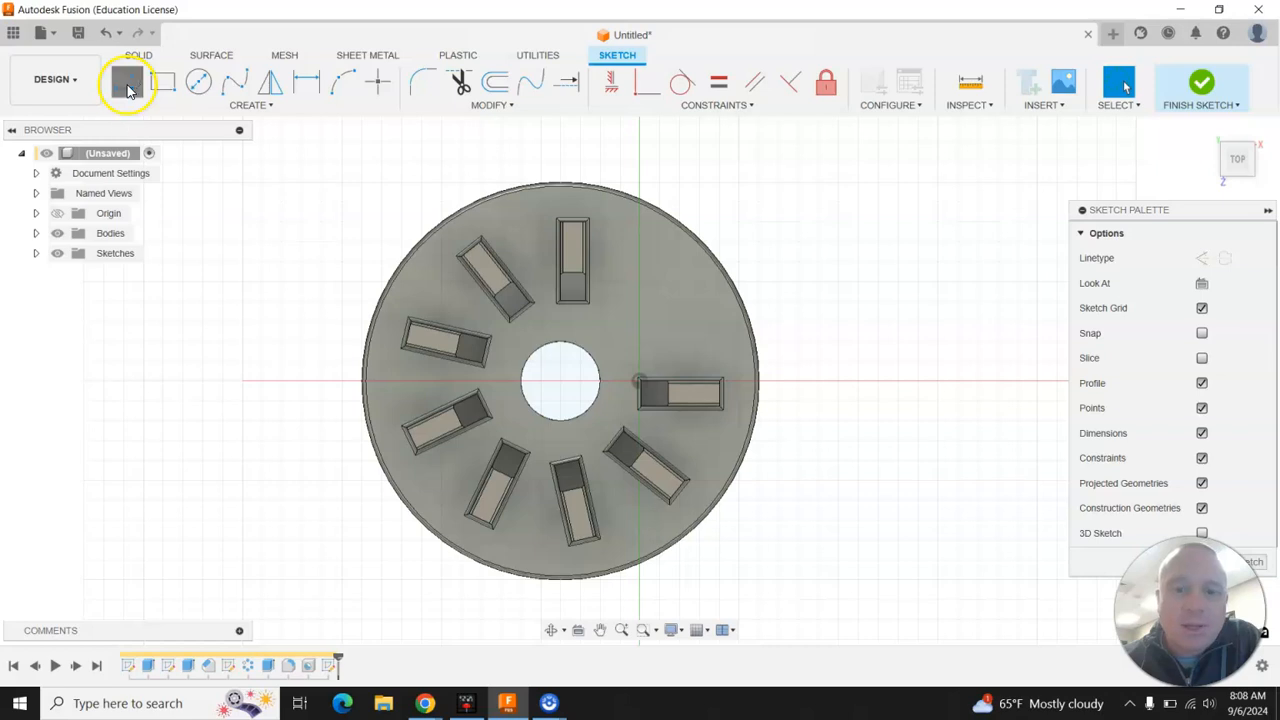
left_click(561, 383)
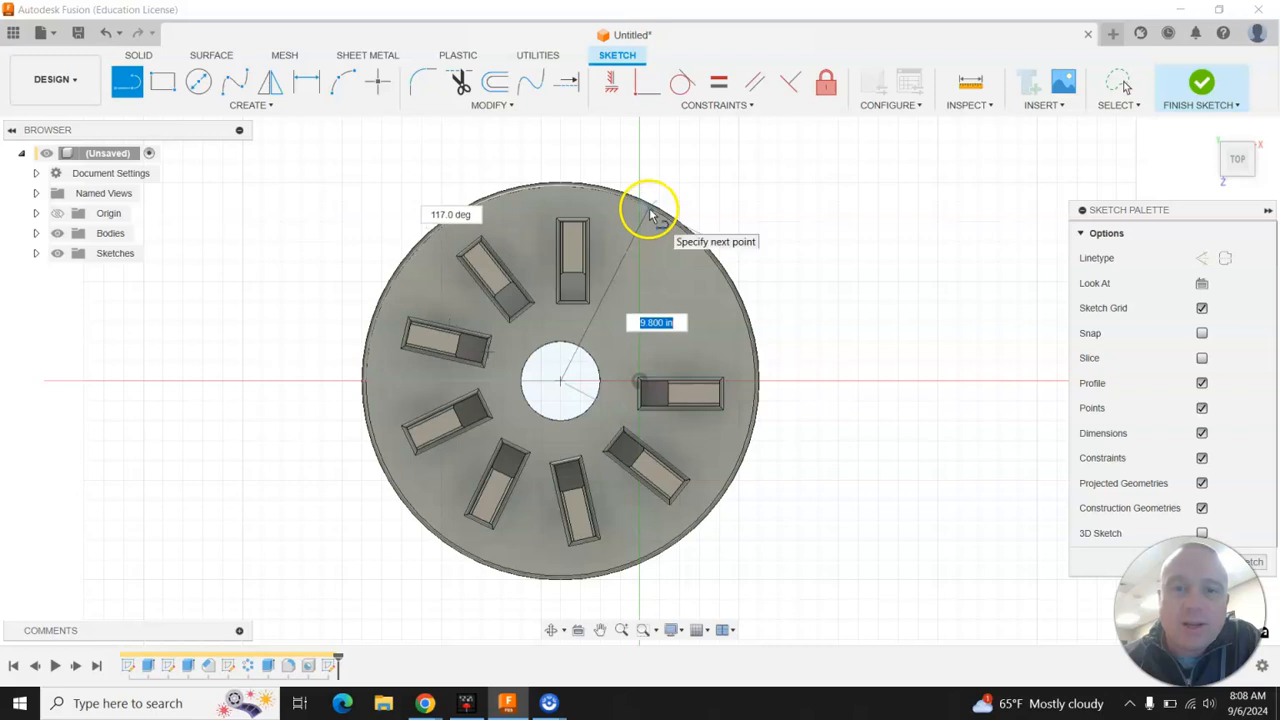
scroll(651, 215, "up", 5)
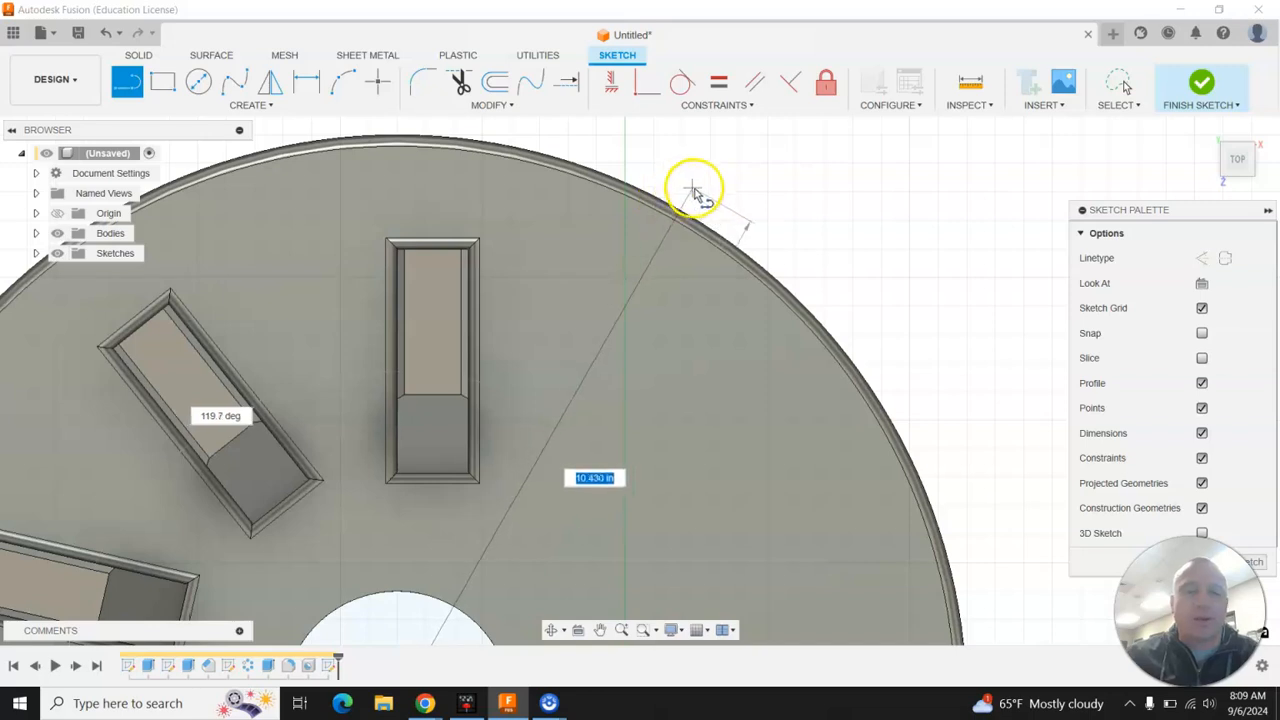
key("Escape")
scroll(815, 228, "down", 1)
scroll(815, 228, "down", 1)
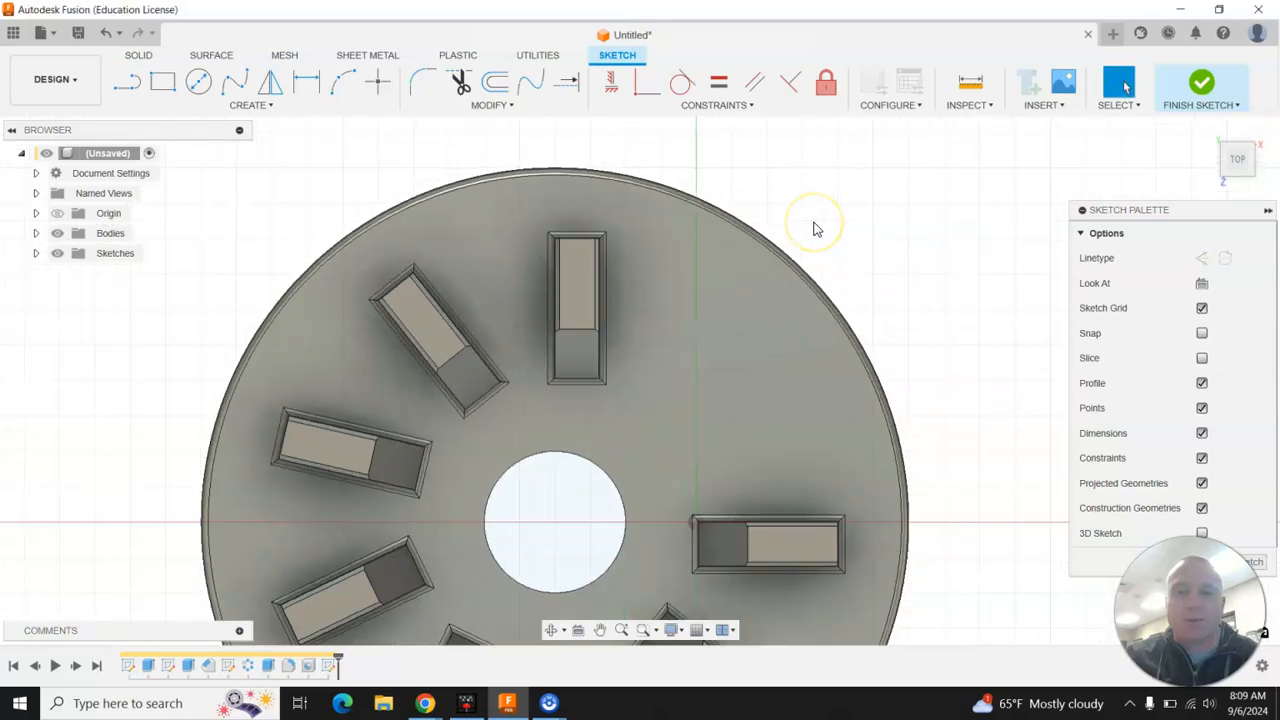
Step: Project the base's outer circular edge into the sketch
left_click(258, 106)
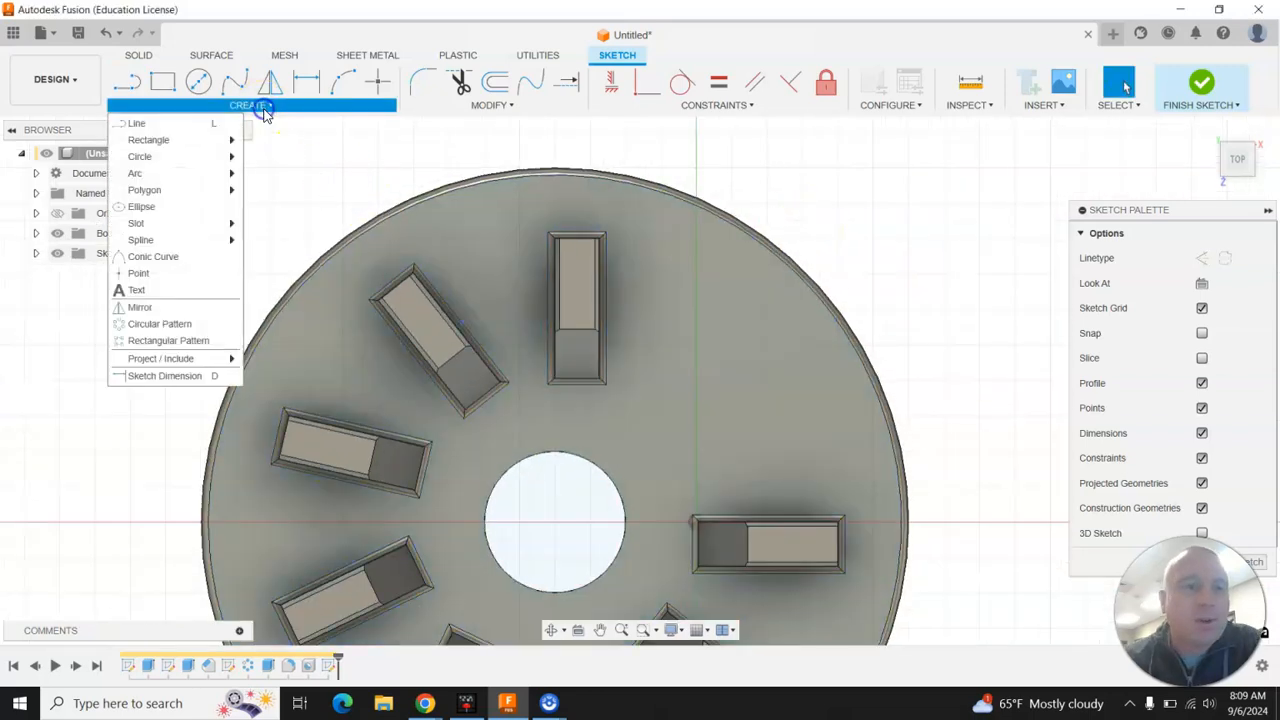
mouse_move(176, 360)
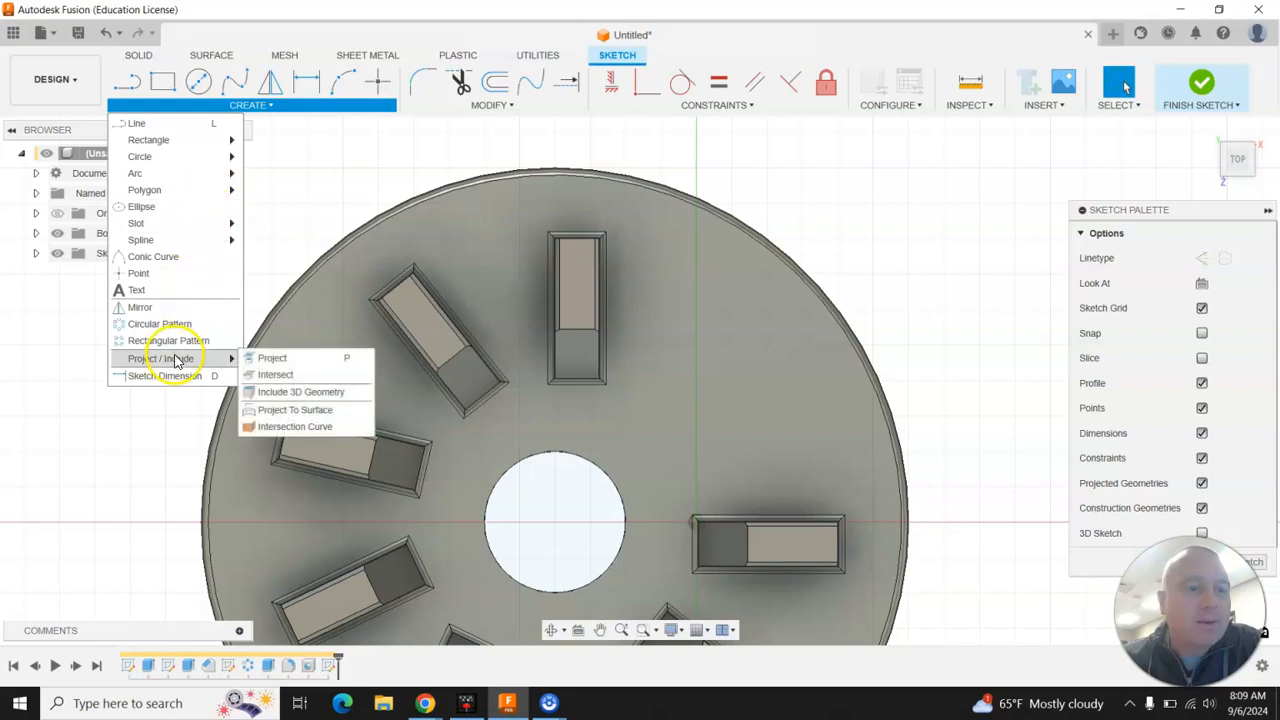
left_click(292, 360)
scroll(790, 243, "up", 2)
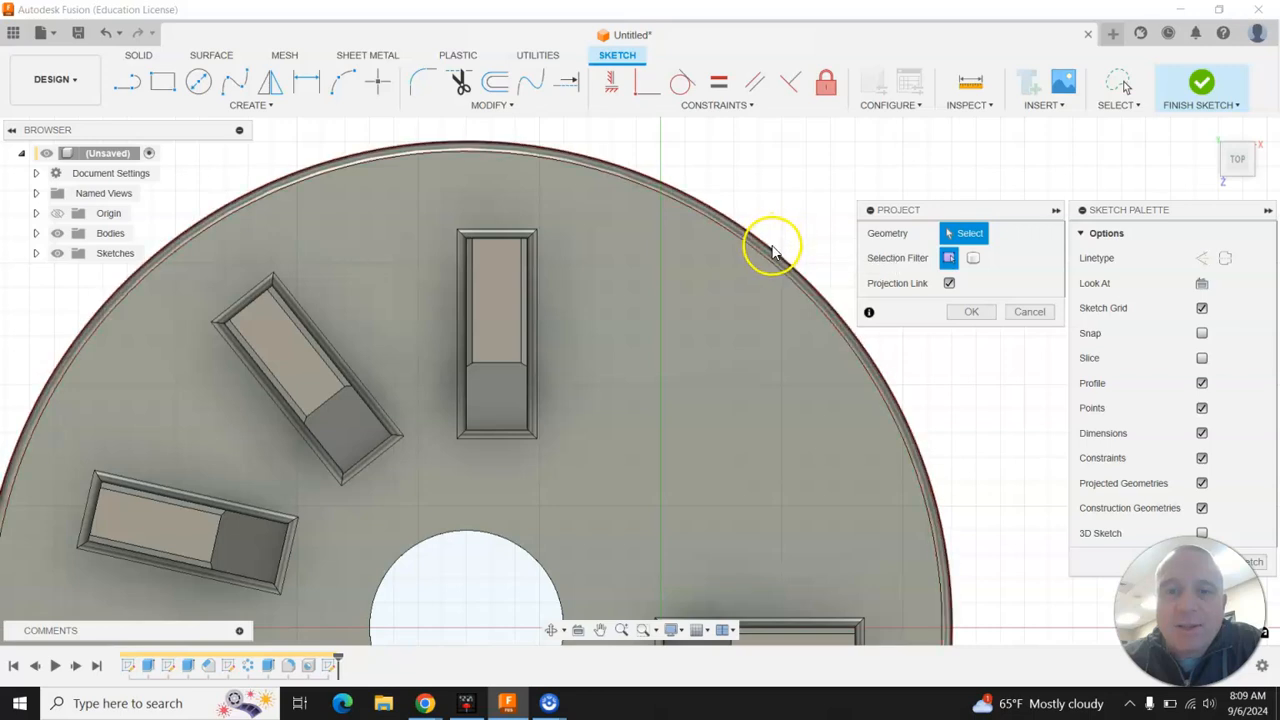
scroll(796, 198, "down", 2)
scroll(797, 195, "up", 1)
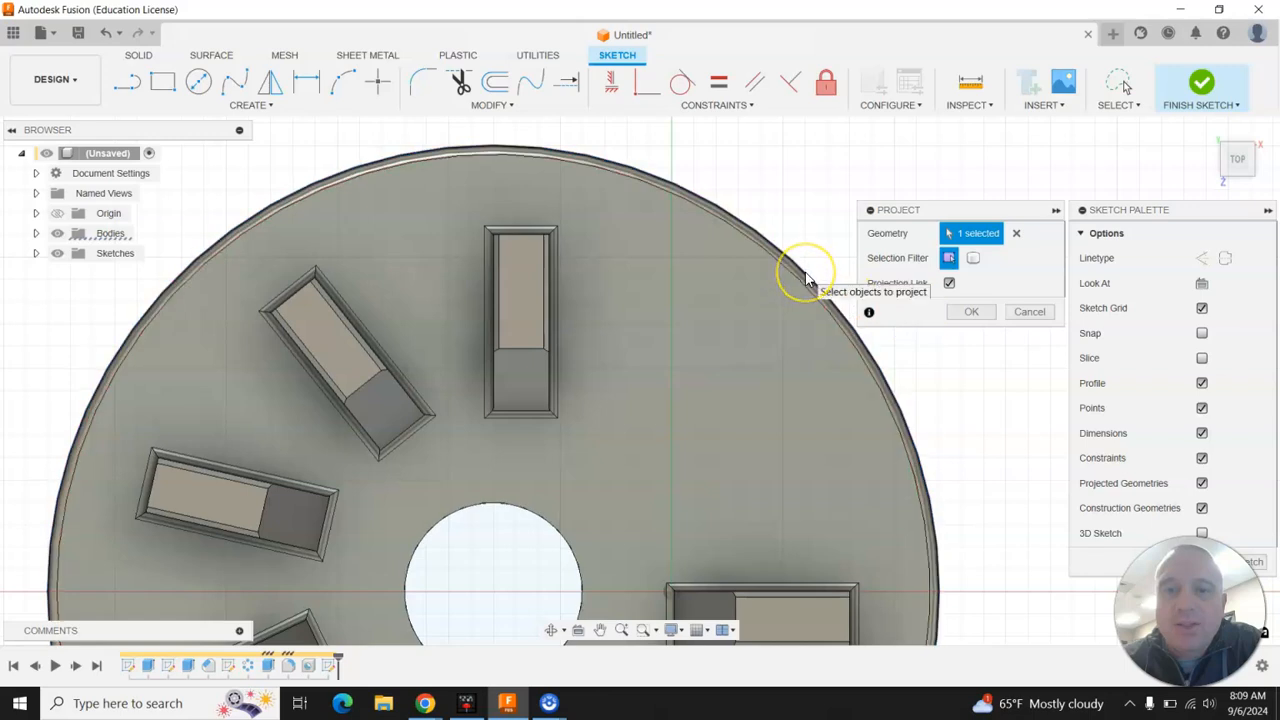
left_click(764, 300)
scroll(710, 340, "down", 2)
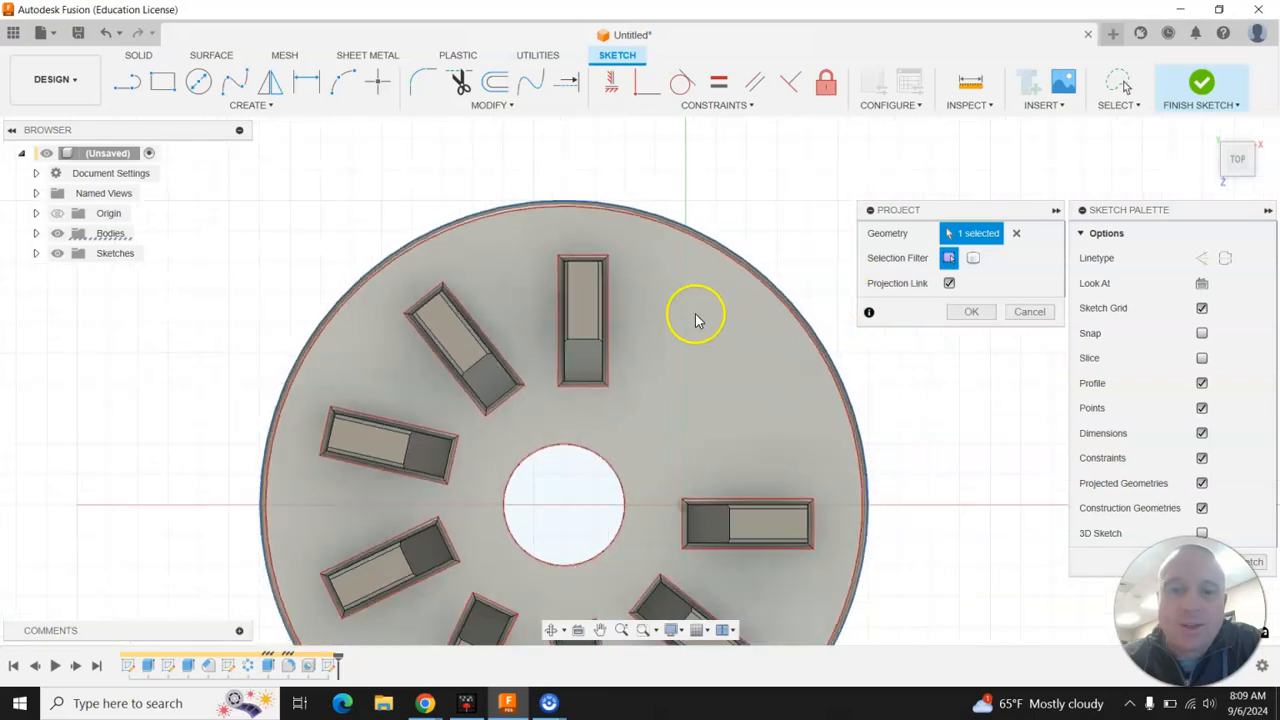
left_click(971, 313)
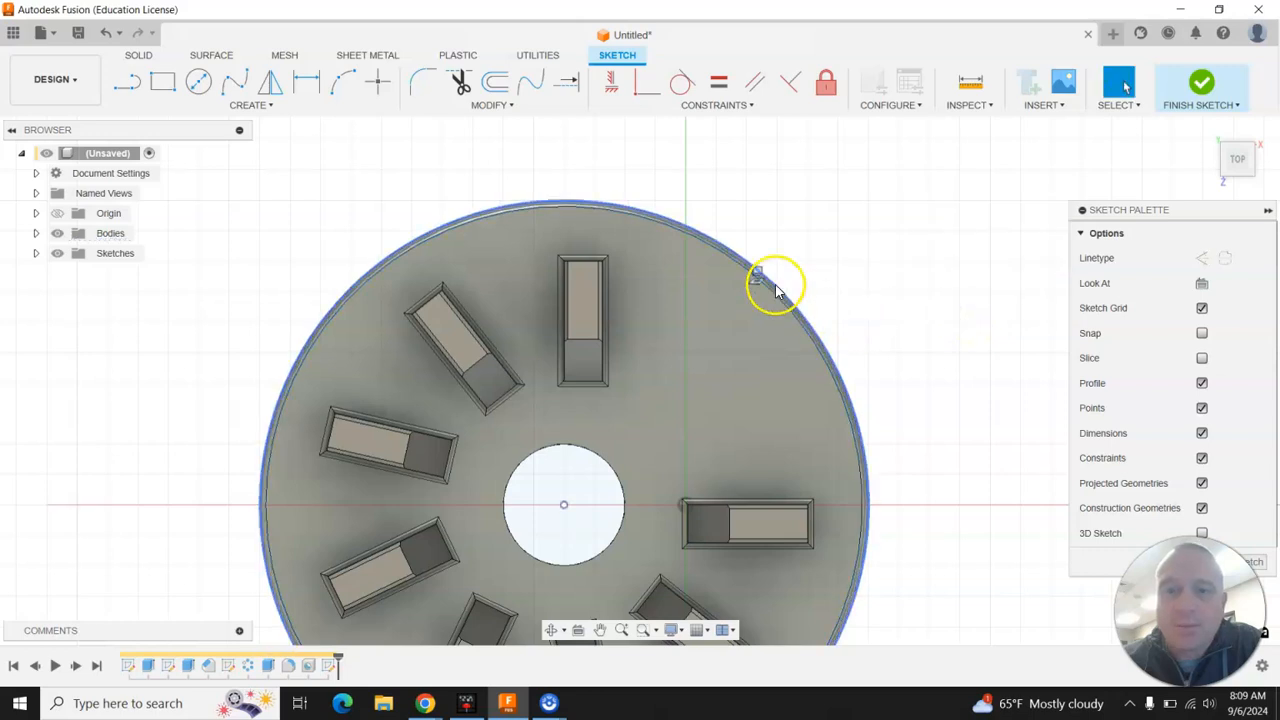
Step: Draw two lines from the central hole's center to the projected outer circle, both across the wide gap between the blocks
left_click(130, 86)
left_click(565, 507)
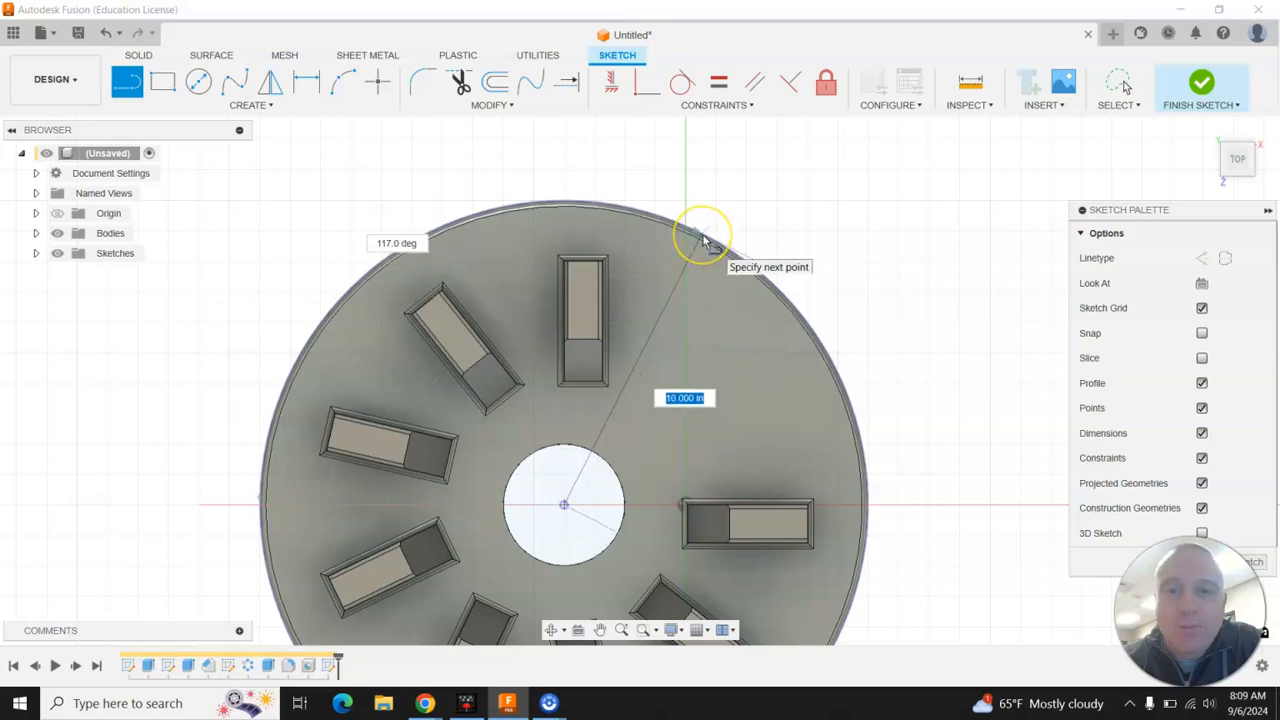
scroll(703, 238, "up", 5)
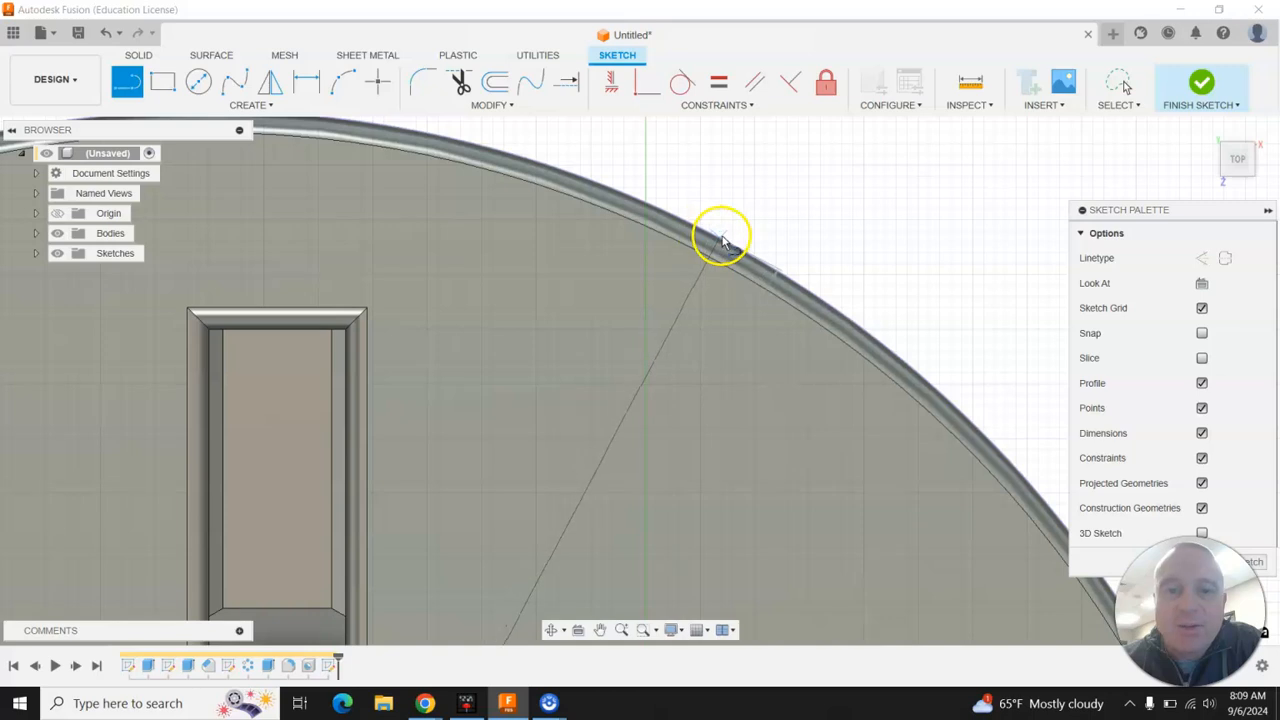
left_click(716, 239)
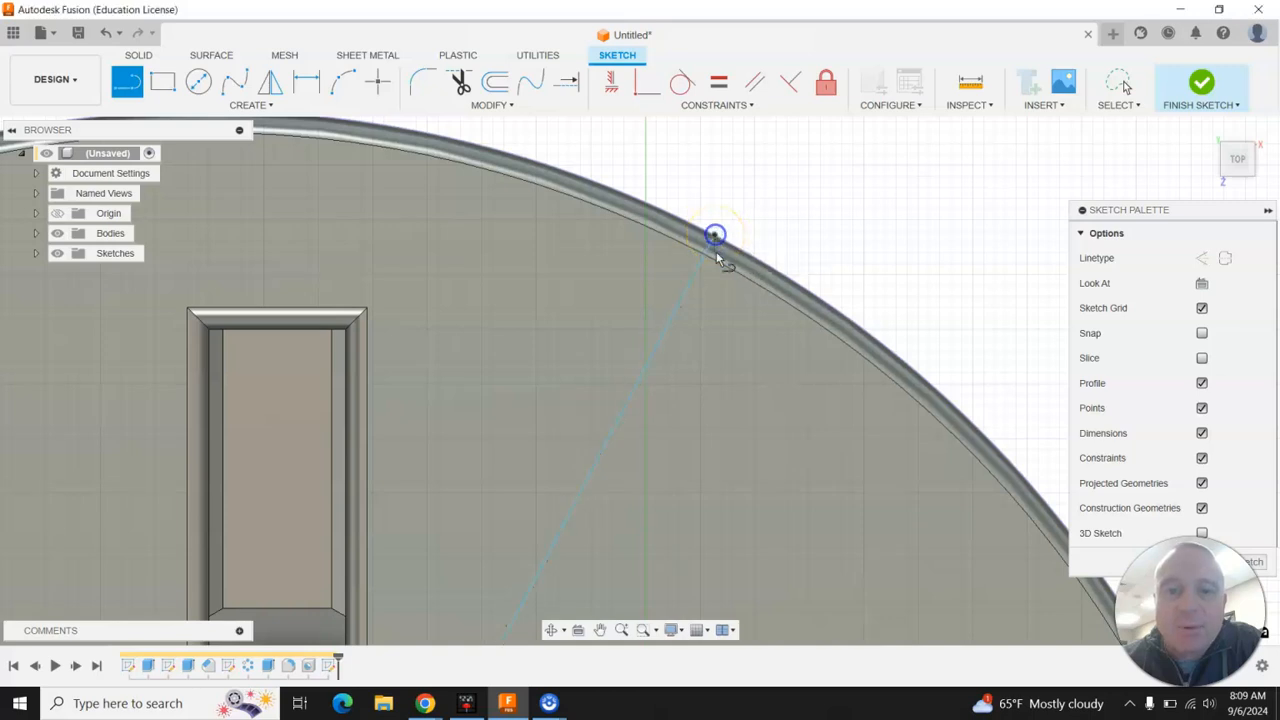
scroll(716, 251, "down", 5)
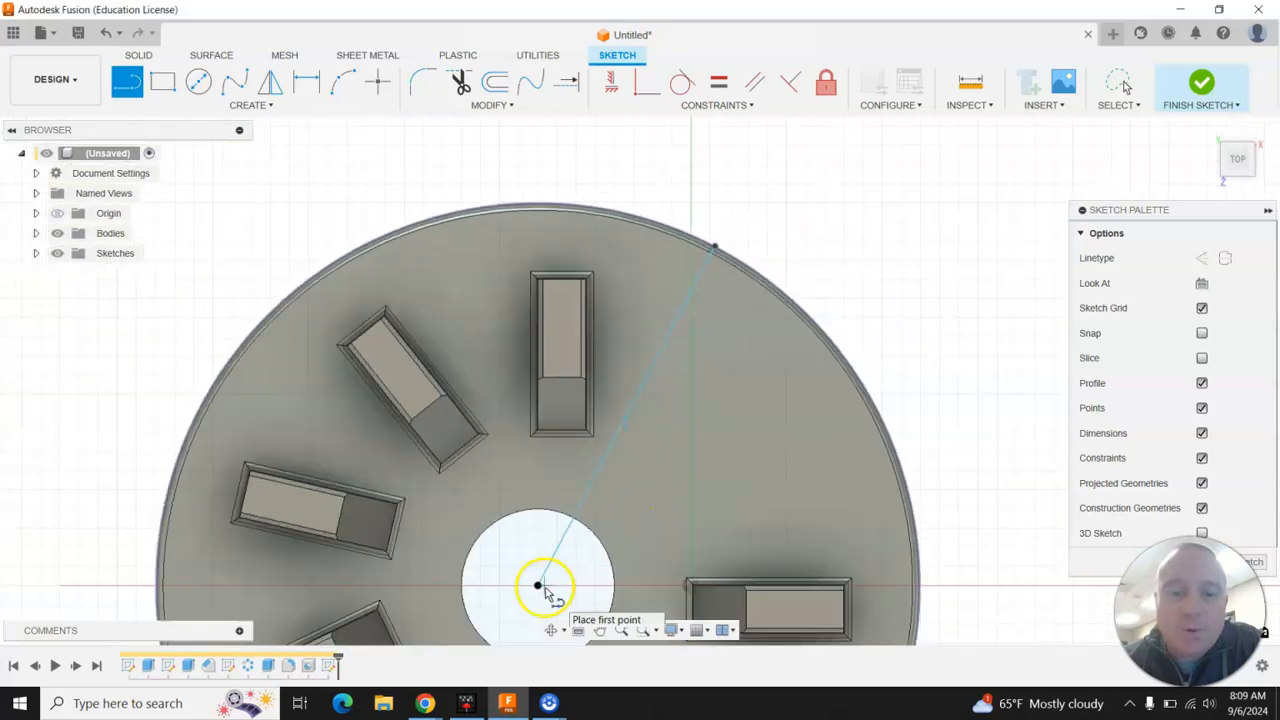
left_click(539, 586)
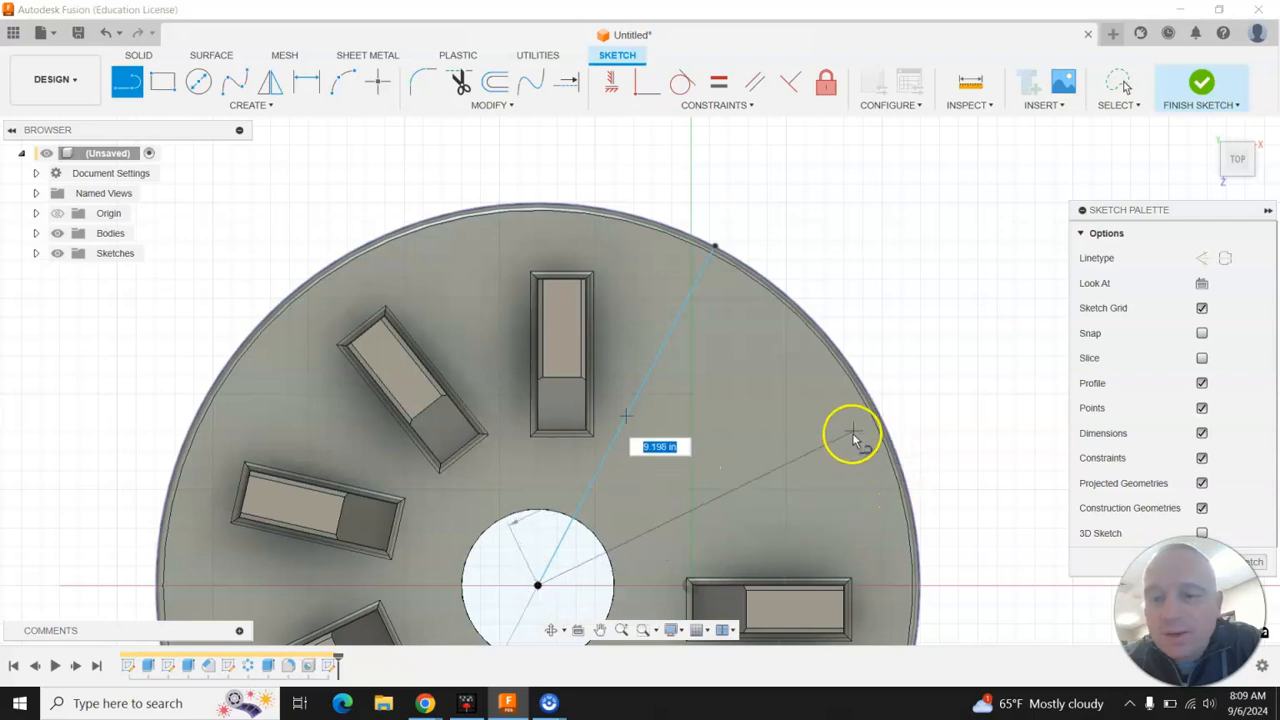
scroll(893, 444, "up", 5)
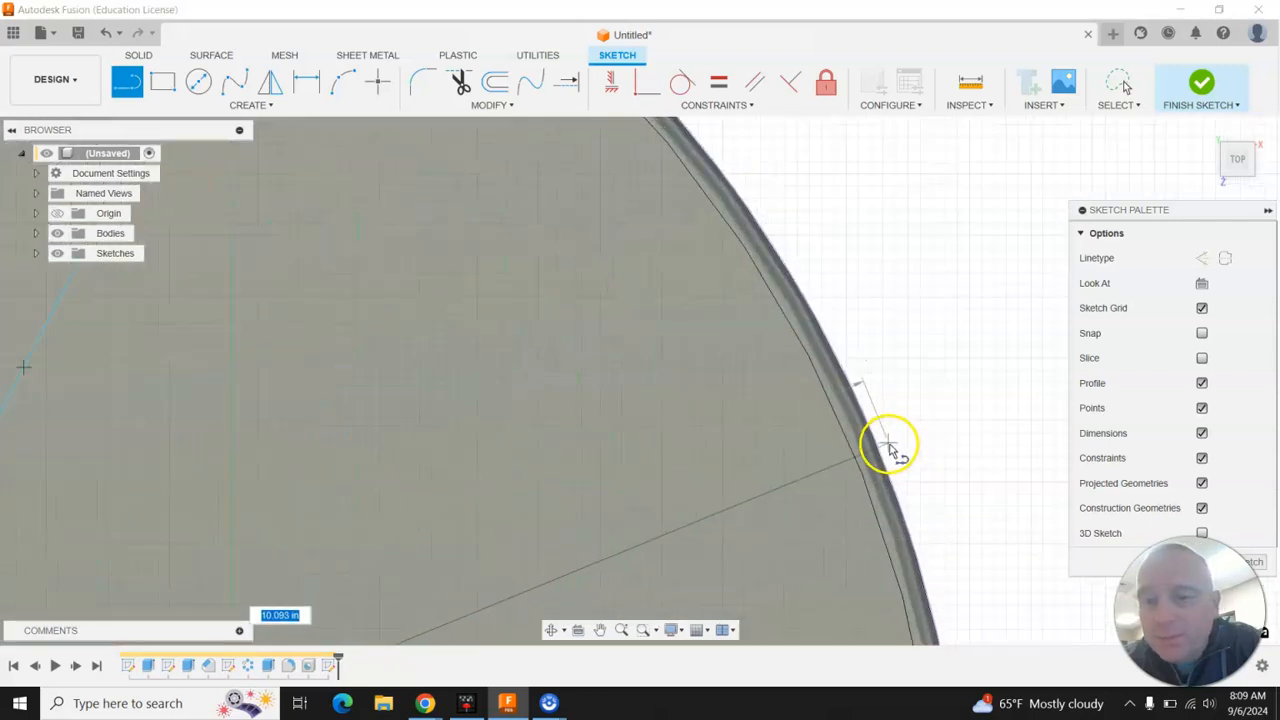
double_click(888, 450)
Step: Dimension the angle between the vertical block's facing edge and the nearer radial line to 30 degrees
scroll(888, 406, "down", 5)
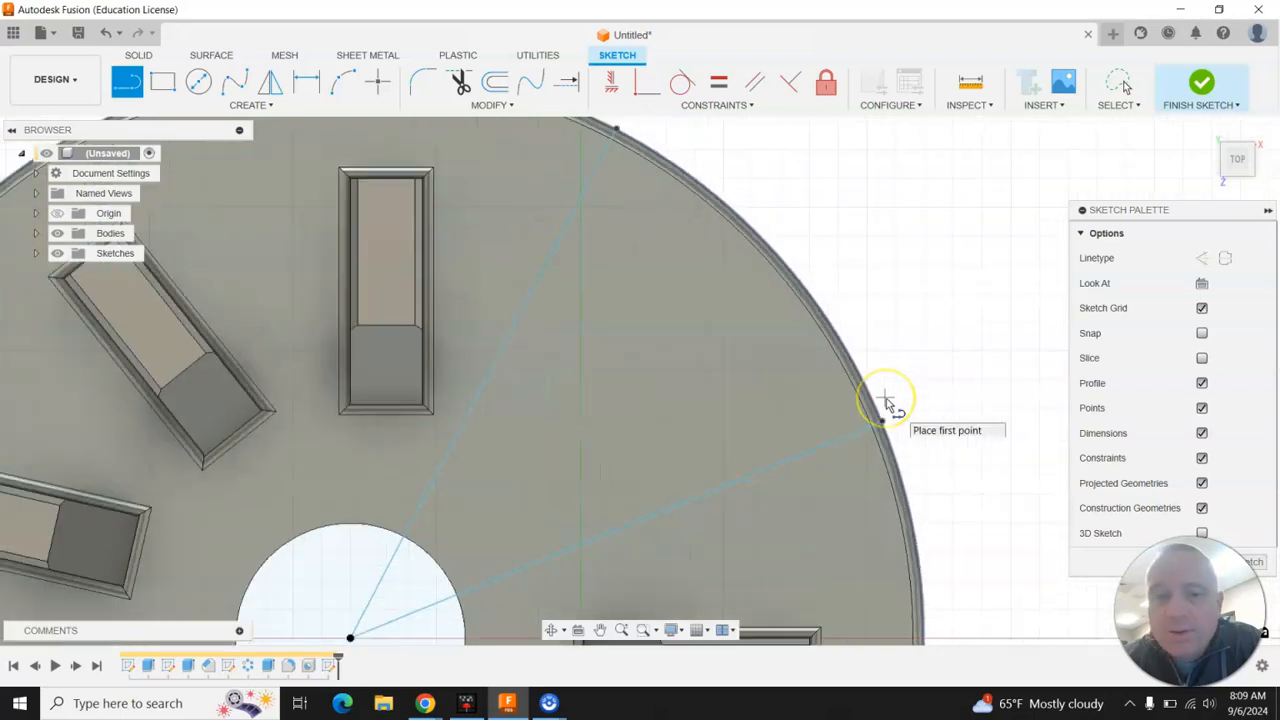
scroll(885, 402, "down", 3)
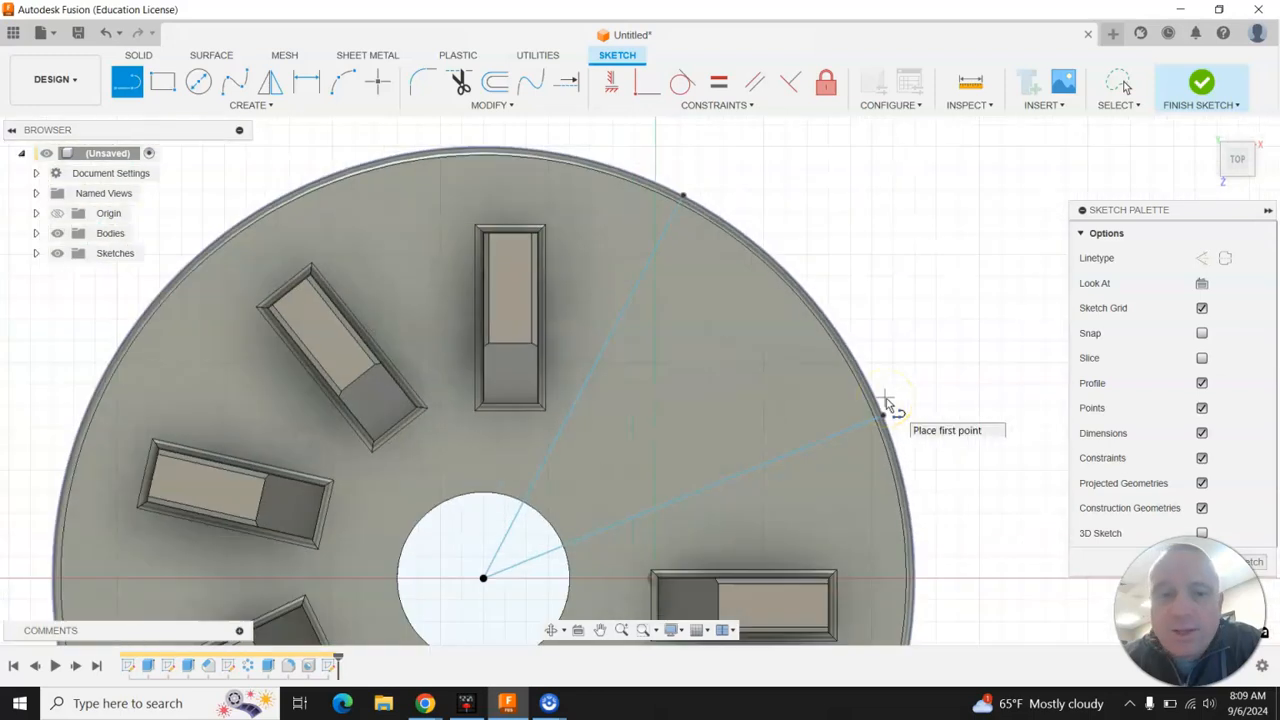
left_click(307, 85)
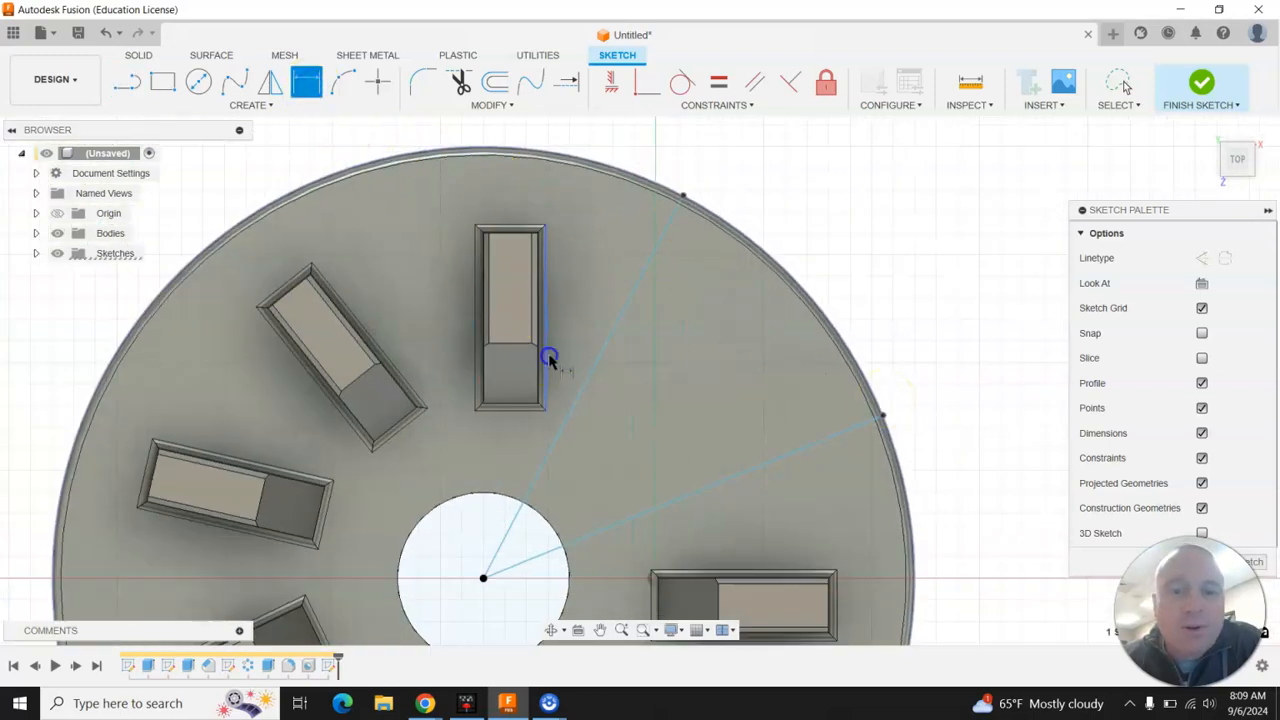
left_click(549, 358)
left_click(594, 263)
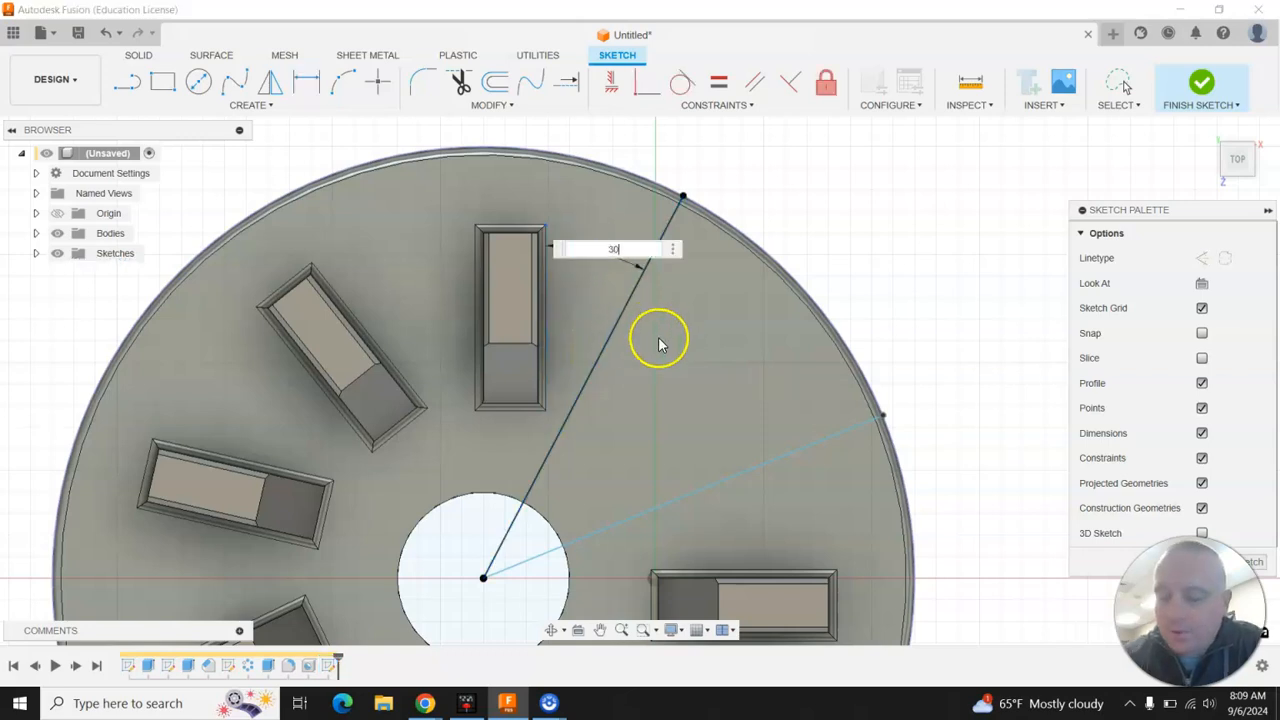
type("30")
key("Return")
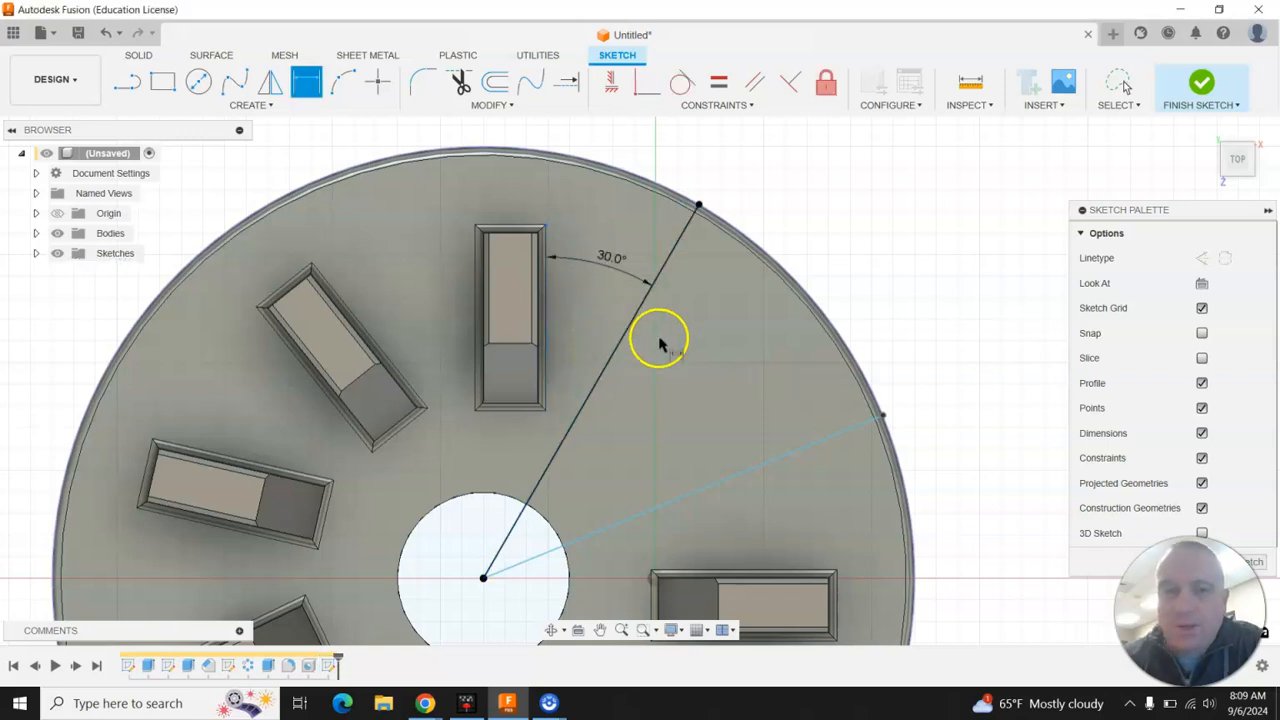
Step: Dimension the angle between the horizontal block's upper edge and the other radial line to 30 degrees
left_click(752, 571)
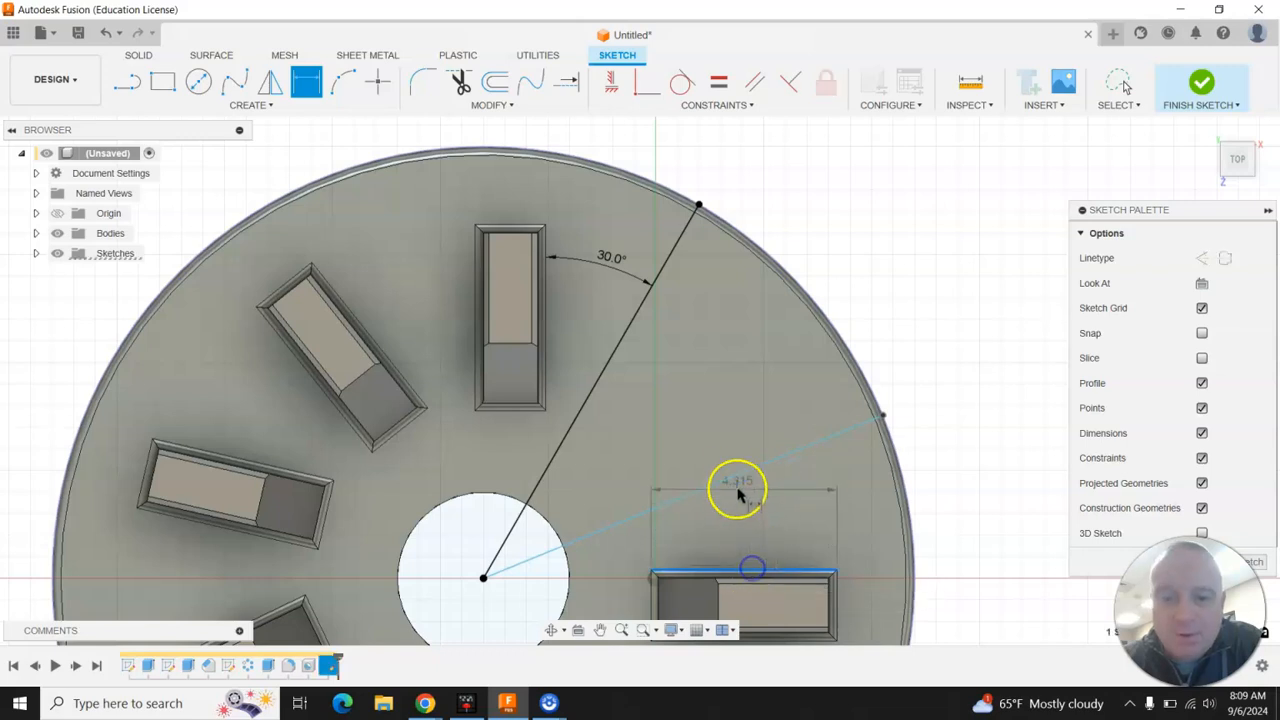
left_click(733, 481)
left_click(740, 492)
type("30")
key("Return")
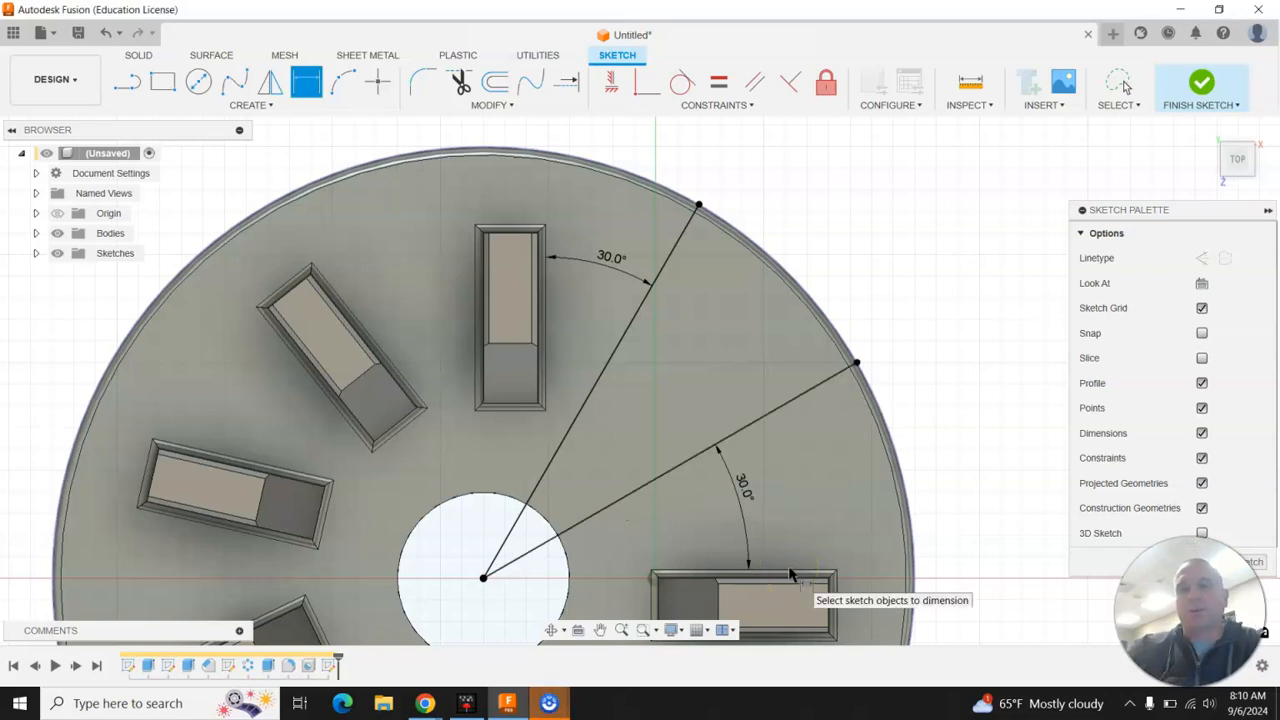
Step: Close the wedge with a three-point arc along the projected outer circle between the line ends, and finish the sketch
left_click(345, 88)
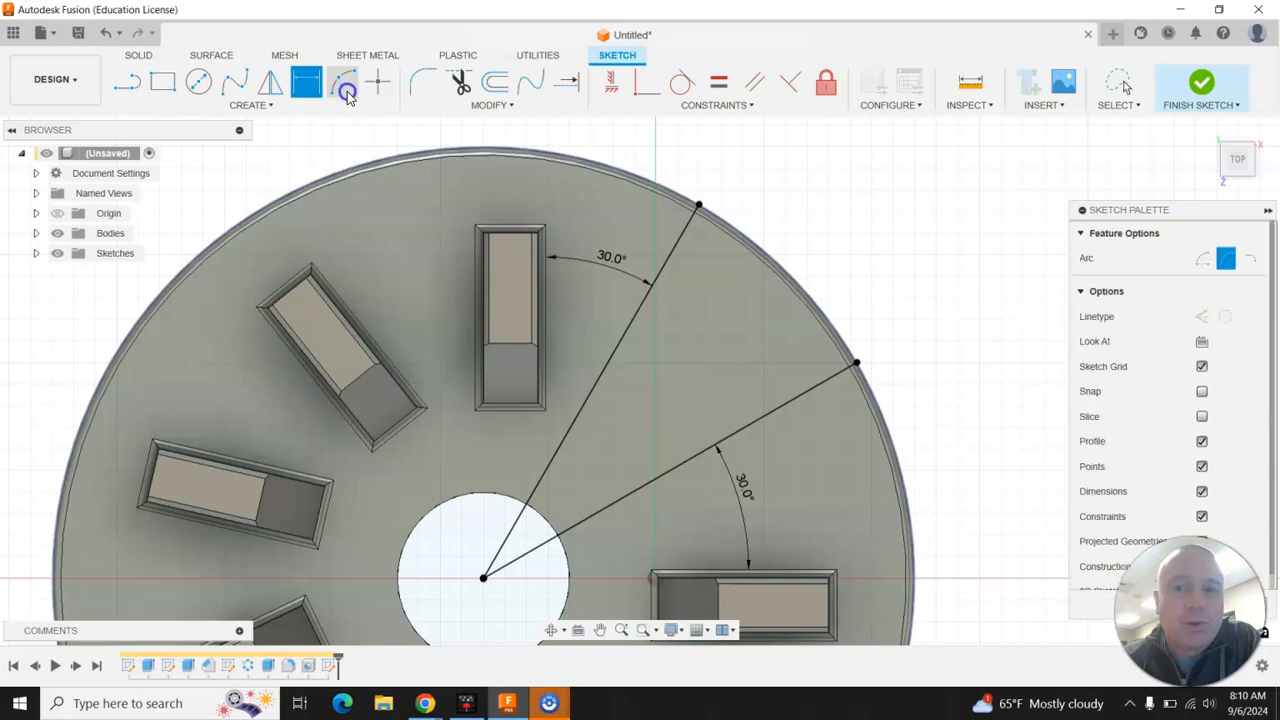
left_click(699, 205)
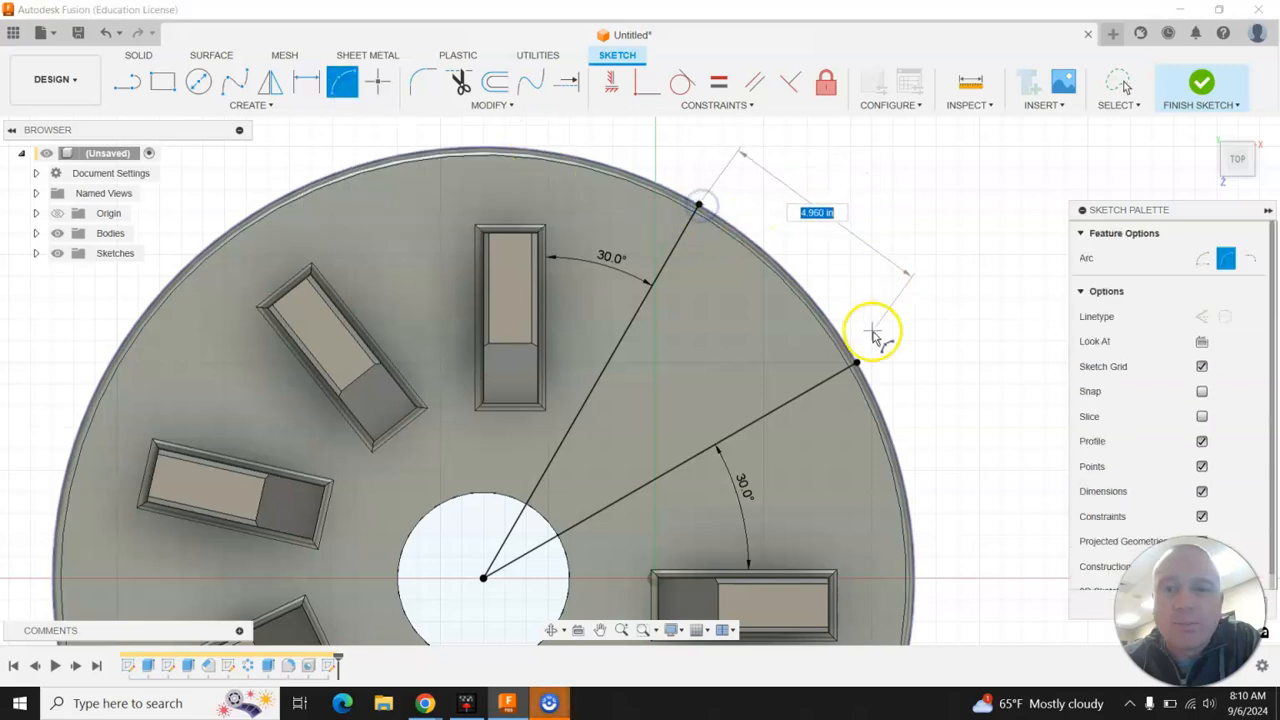
left_click(855, 363)
scroll(849, 290, "down", 2)
scroll(849, 291, "up", 5)
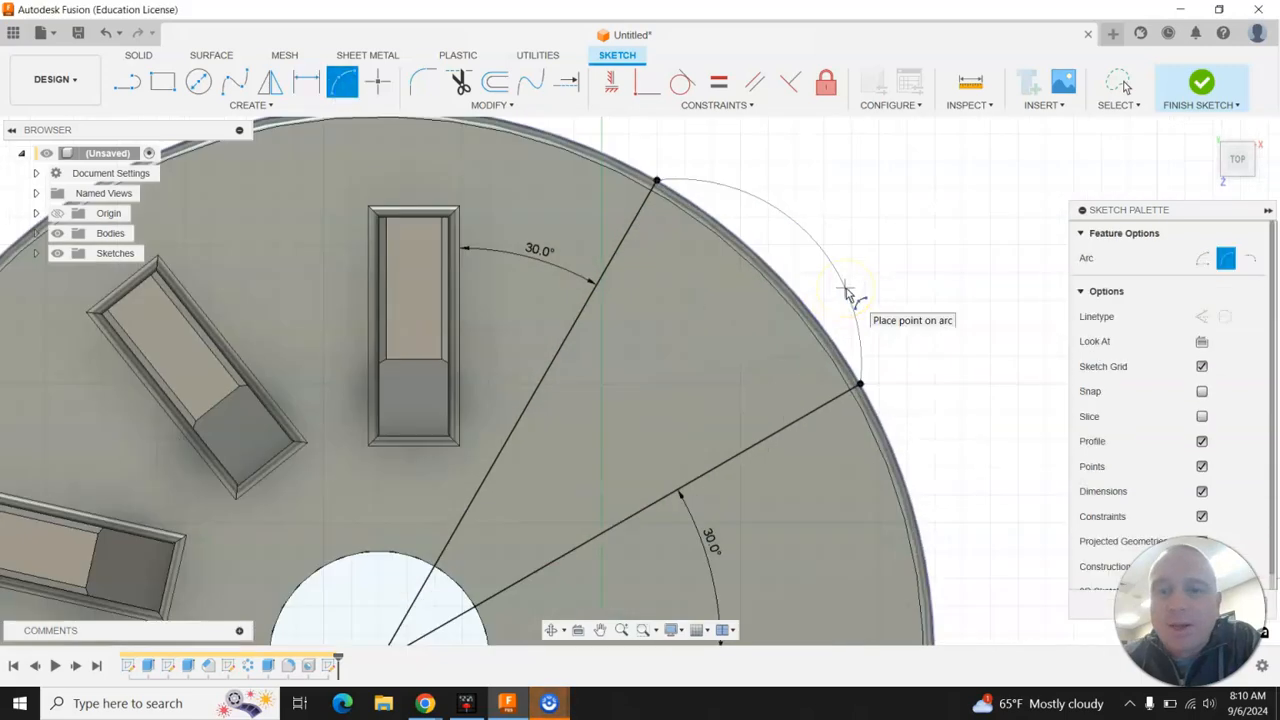
left_click(752, 266)
scroll(762, 270, "down", 3)
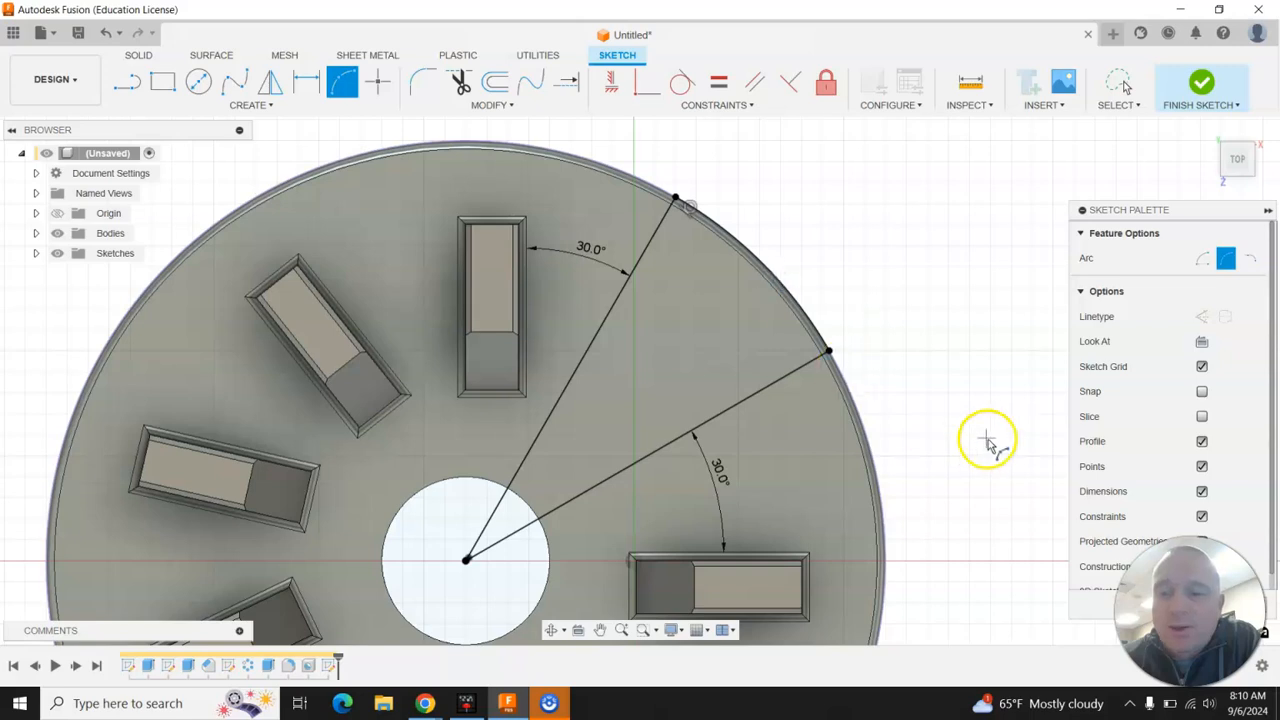
left_click(1201, 82)
scroll(533, 333, "down", 3)
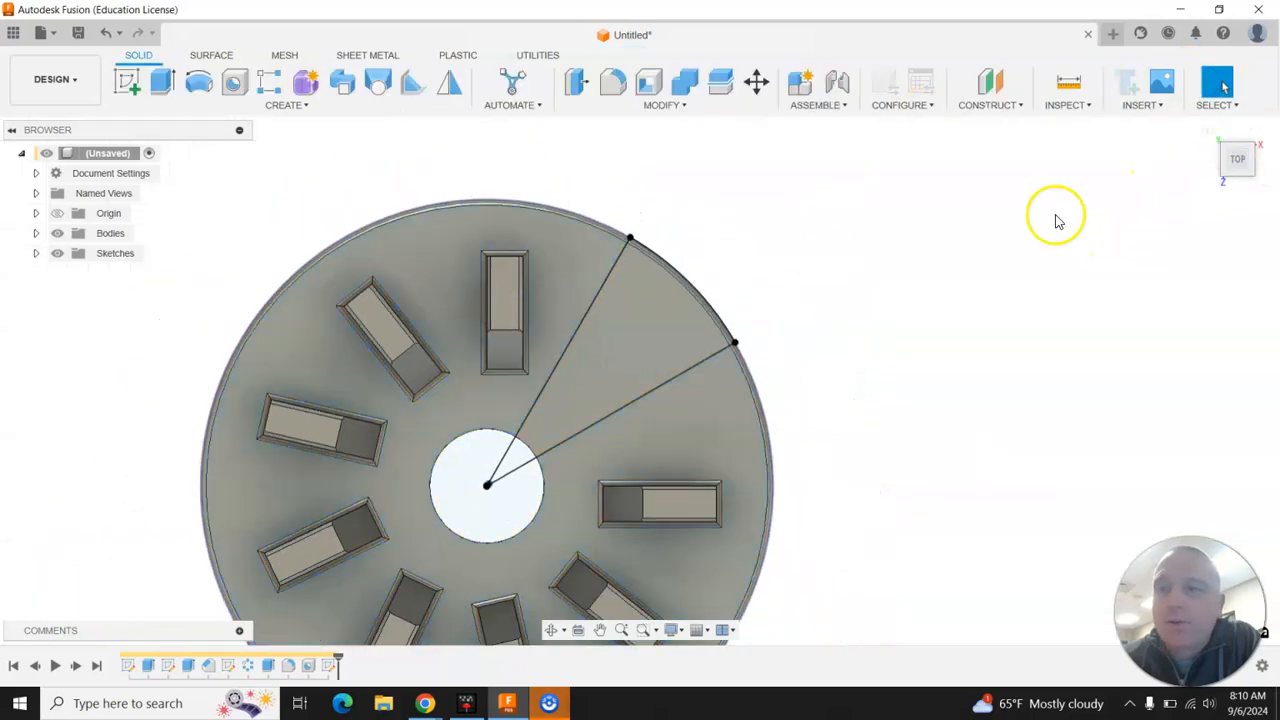
left_click_drag(1240, 162, 1167, 119)
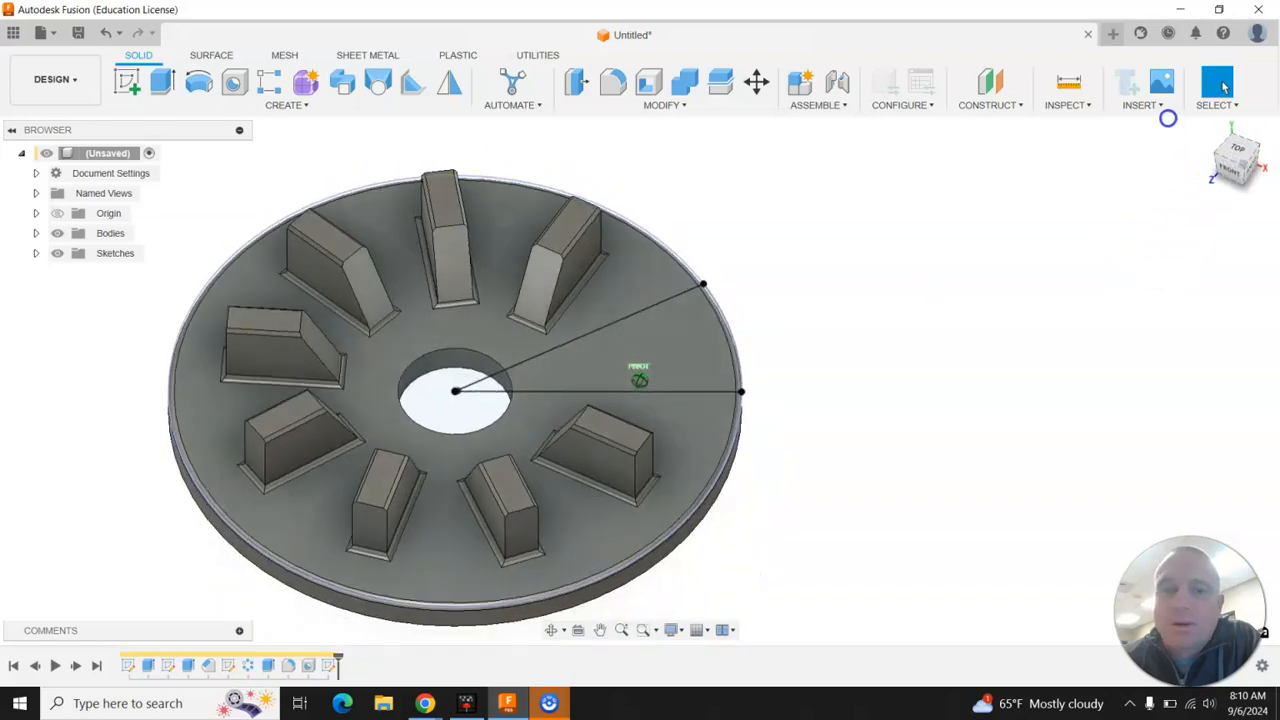
left_click(164, 84)
left_click(675, 340)
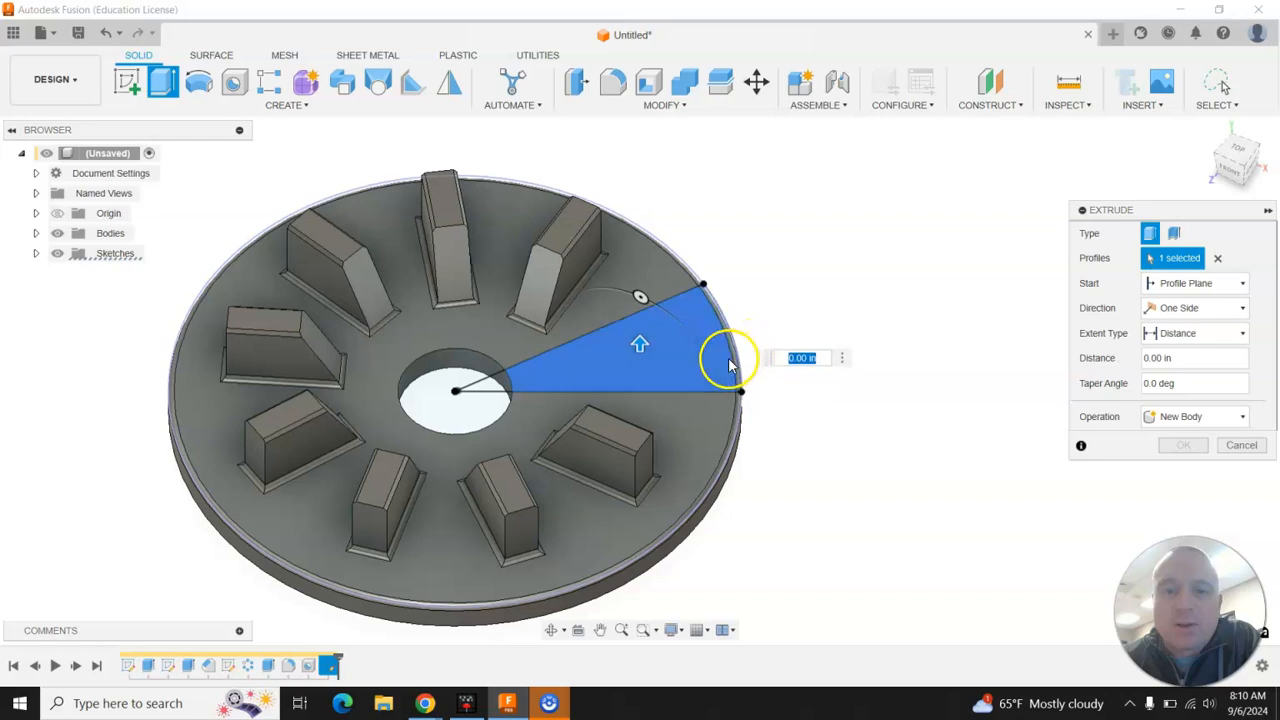
left_click(1165, 418)
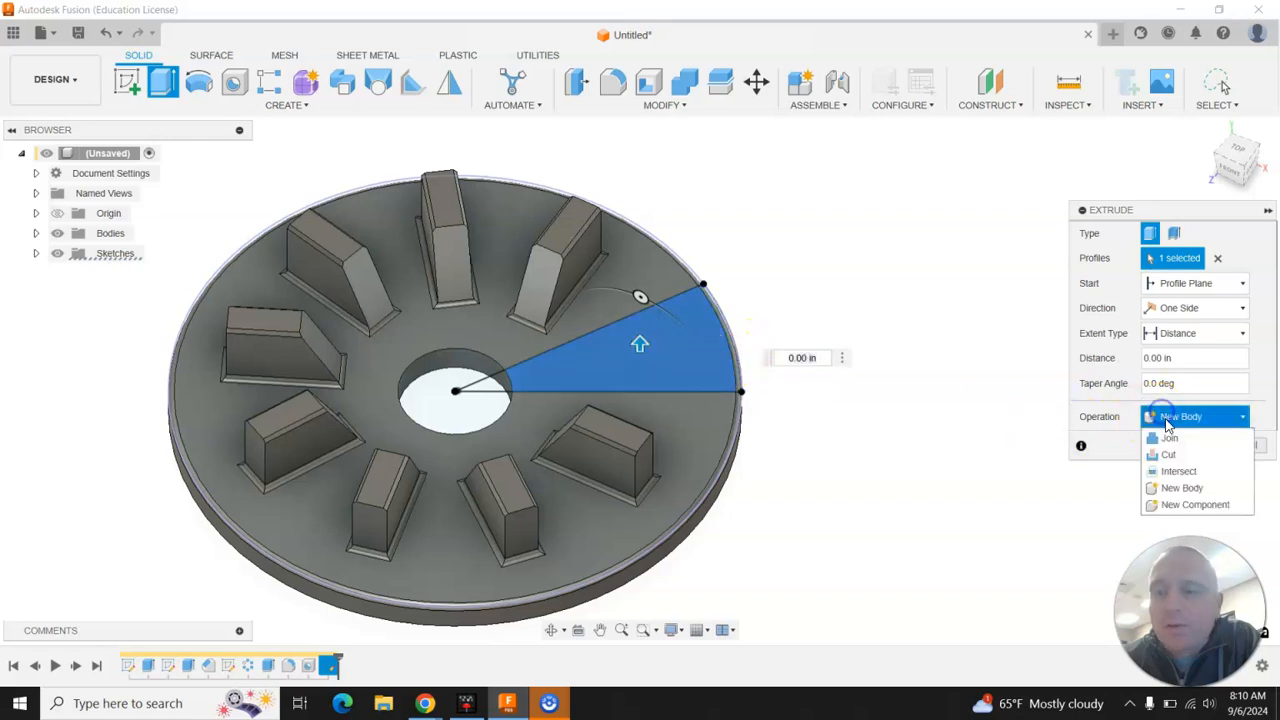
left_click(1170, 455)
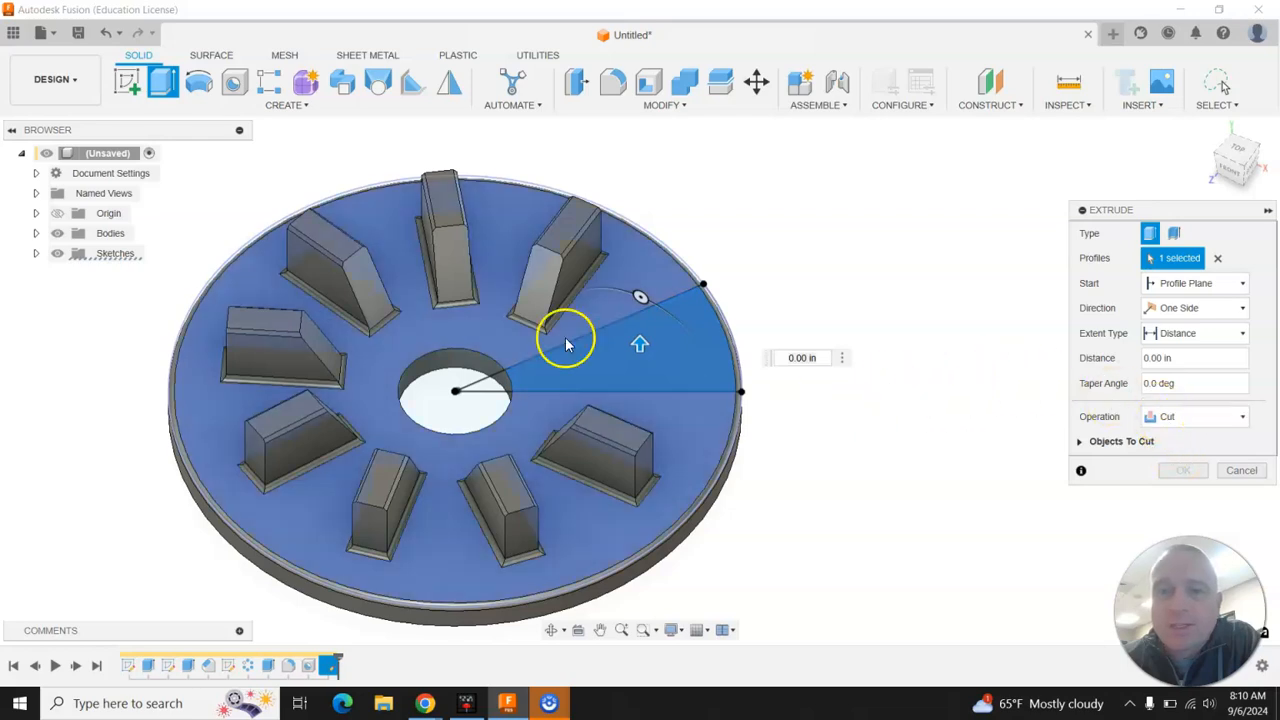
left_click(1160, 333)
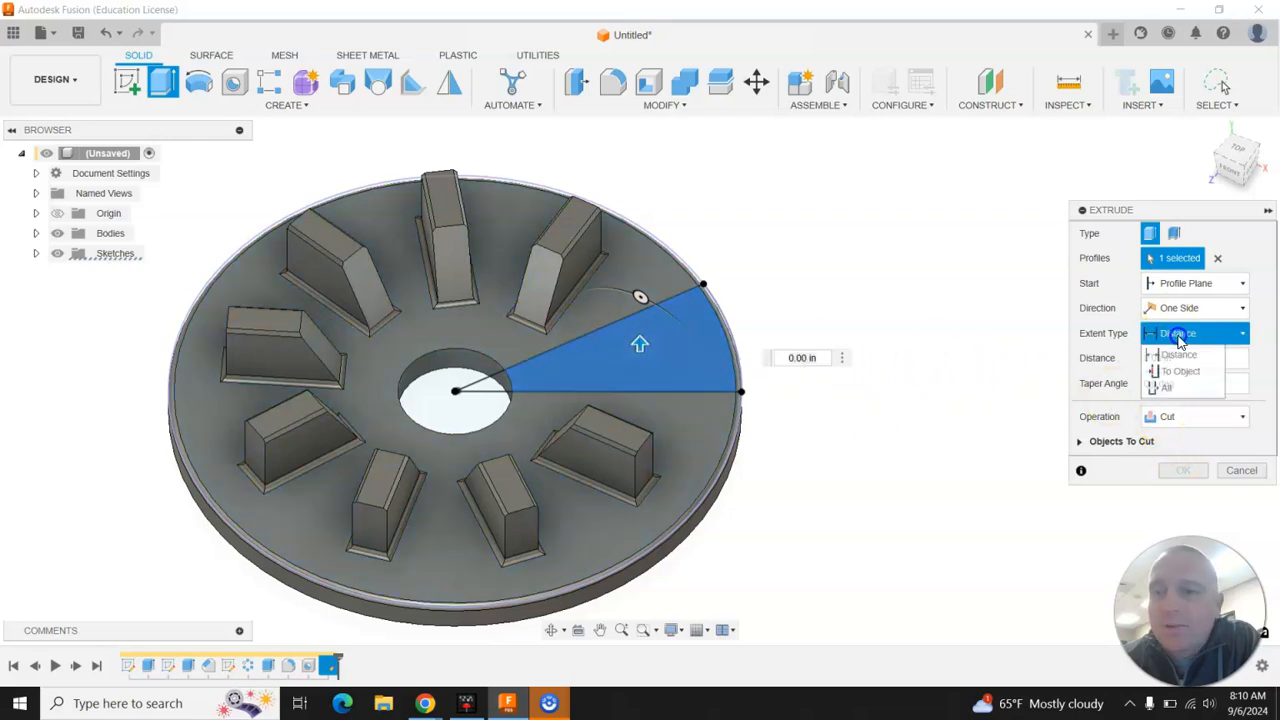
left_click(1180, 384)
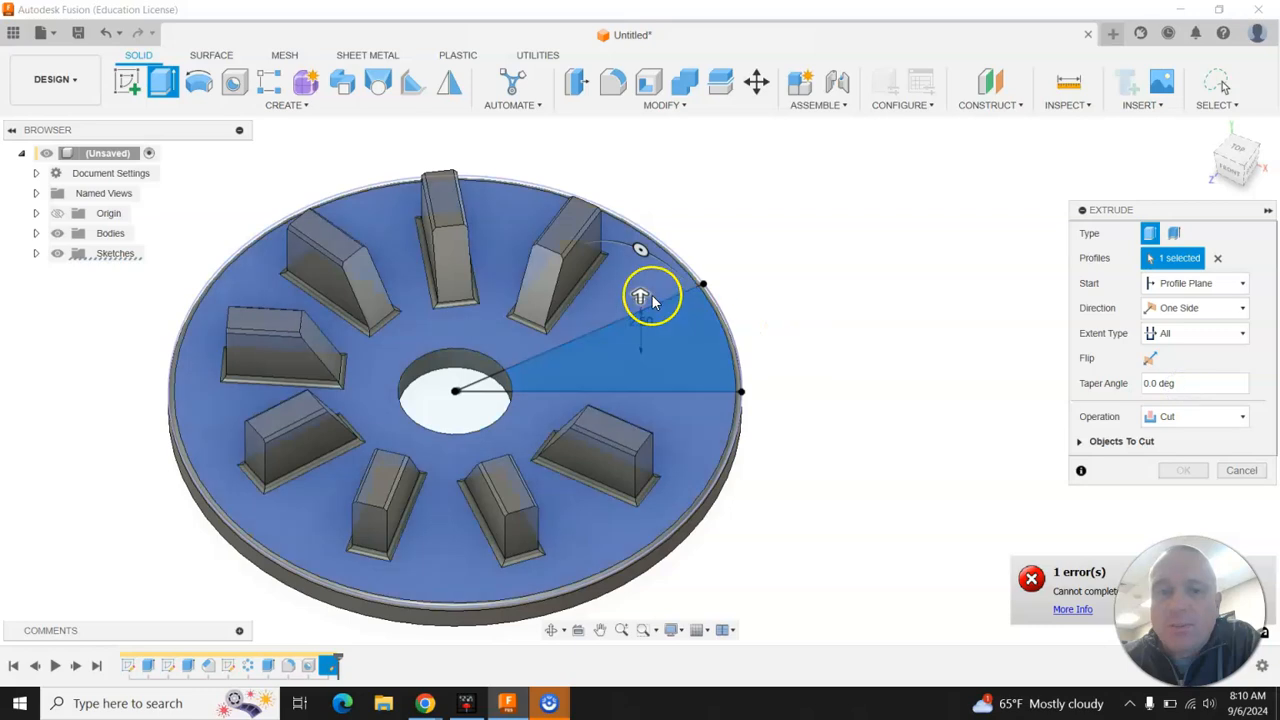
left_click_drag(636, 290, 759, 477)
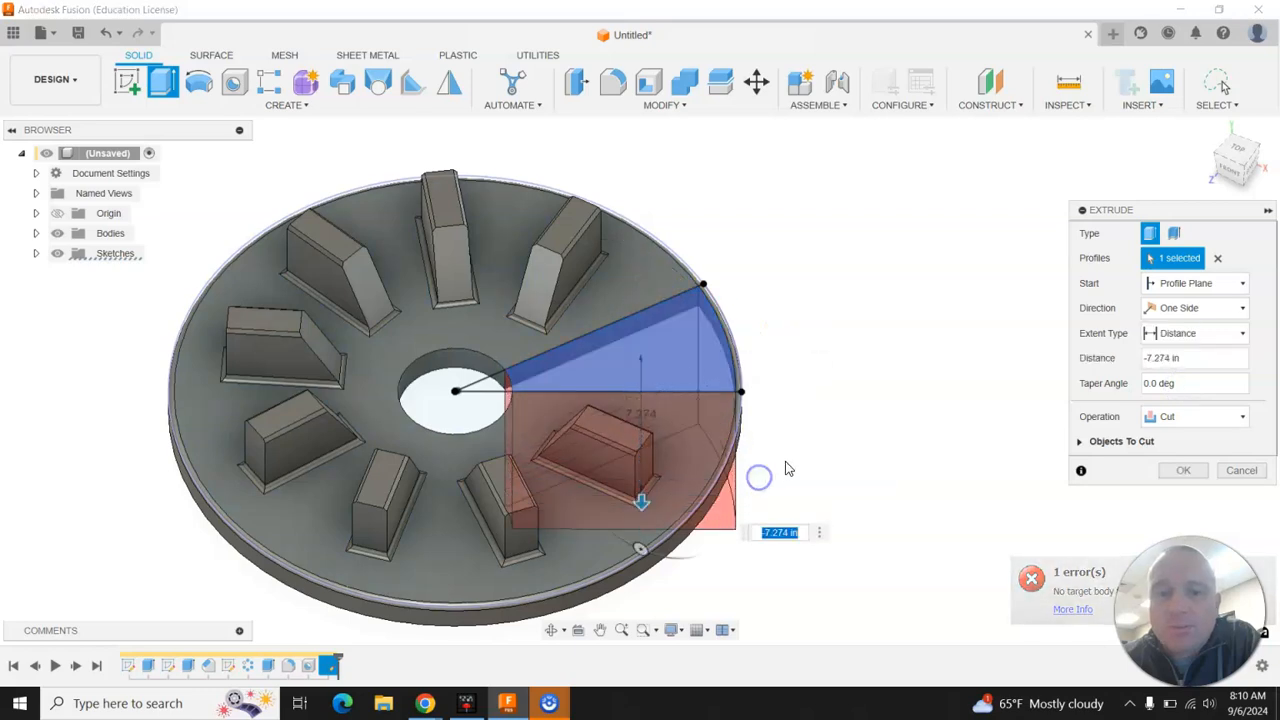
left_click(1226, 476)
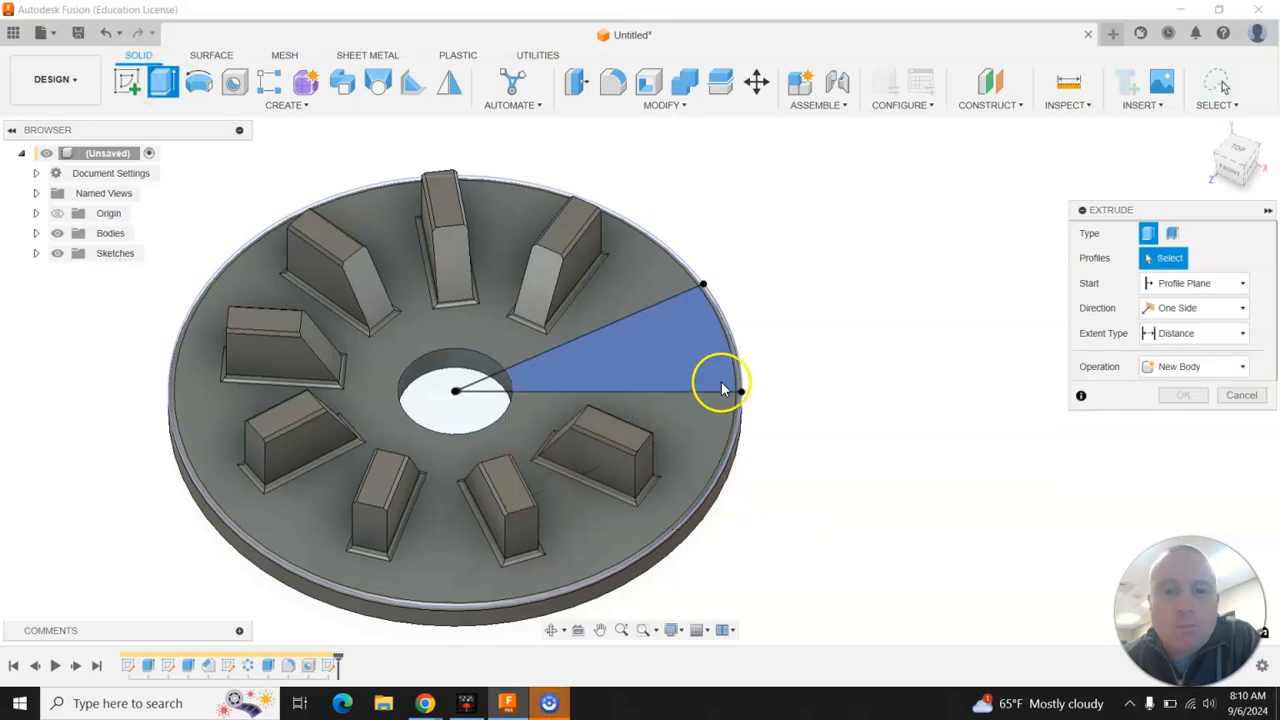
Step: Extrude the wedge and its thin outer-edge profile downward as a cut through the base, with the extent type All
left_click(709, 355)
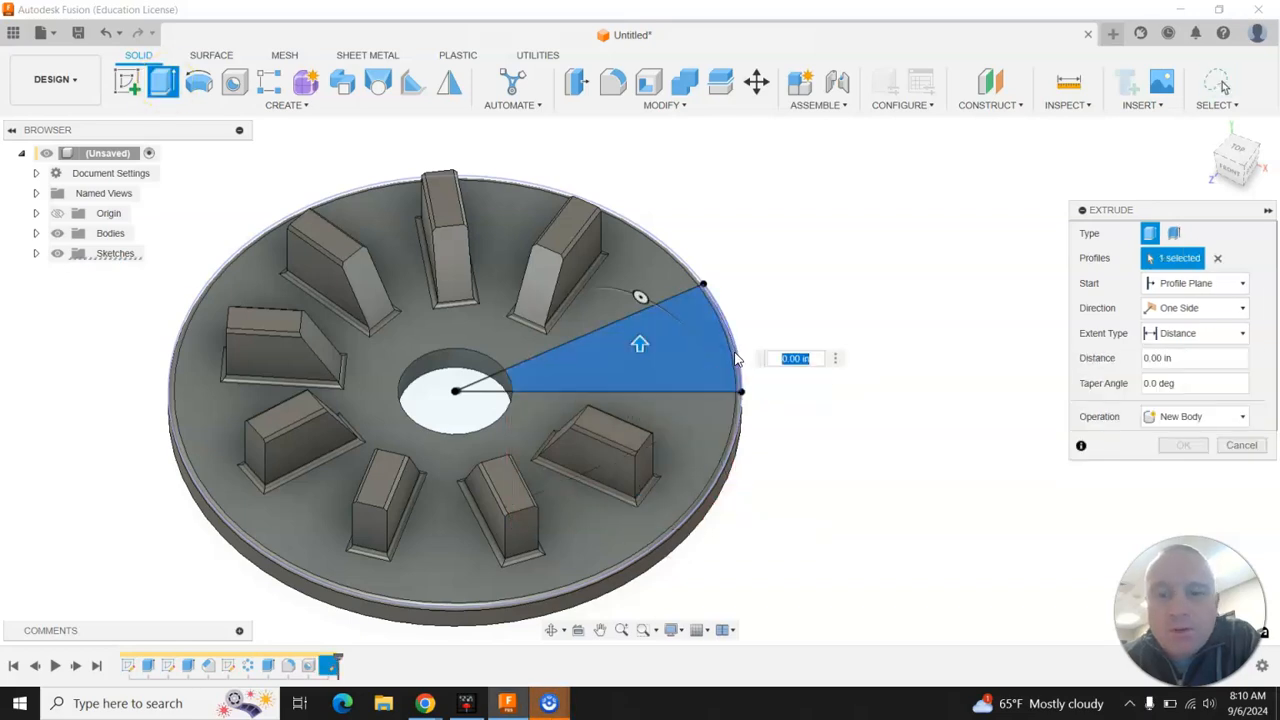
left_click(735, 356)
left_click(802, 365)
scroll(760, 363, "up", 2)
left_click_drag(725, 335, 752, 410)
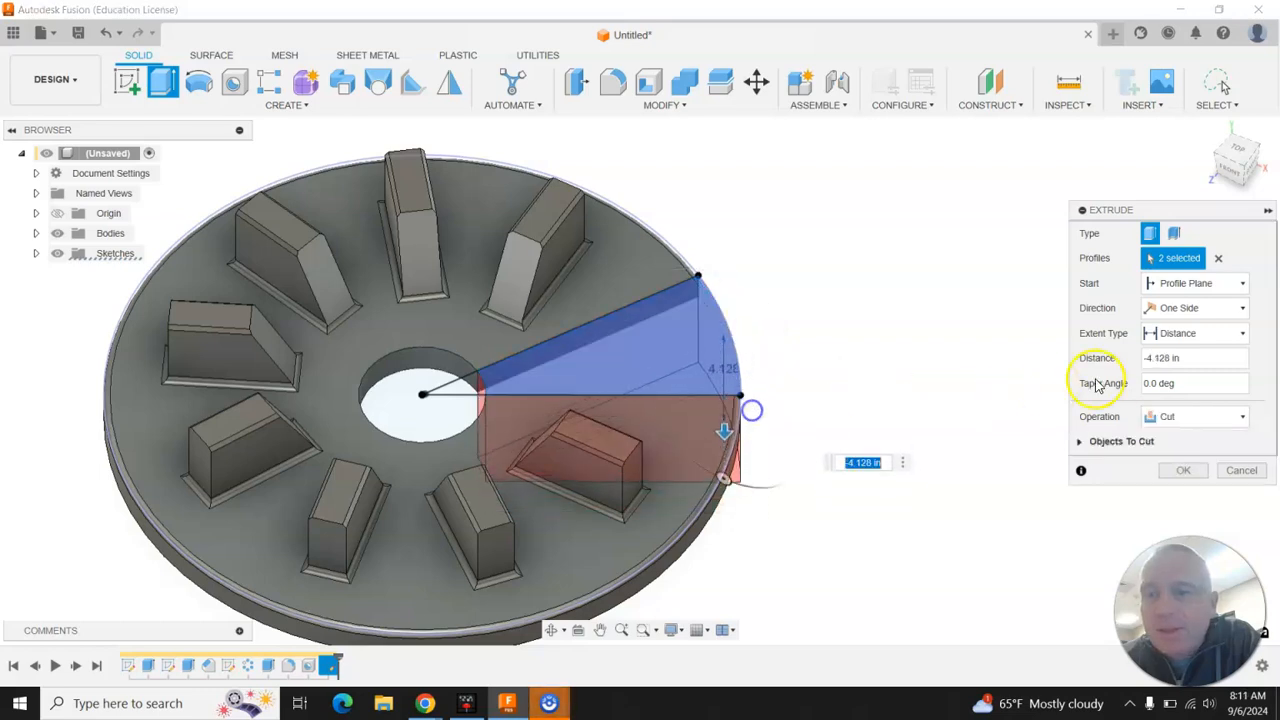
left_click(1200, 333)
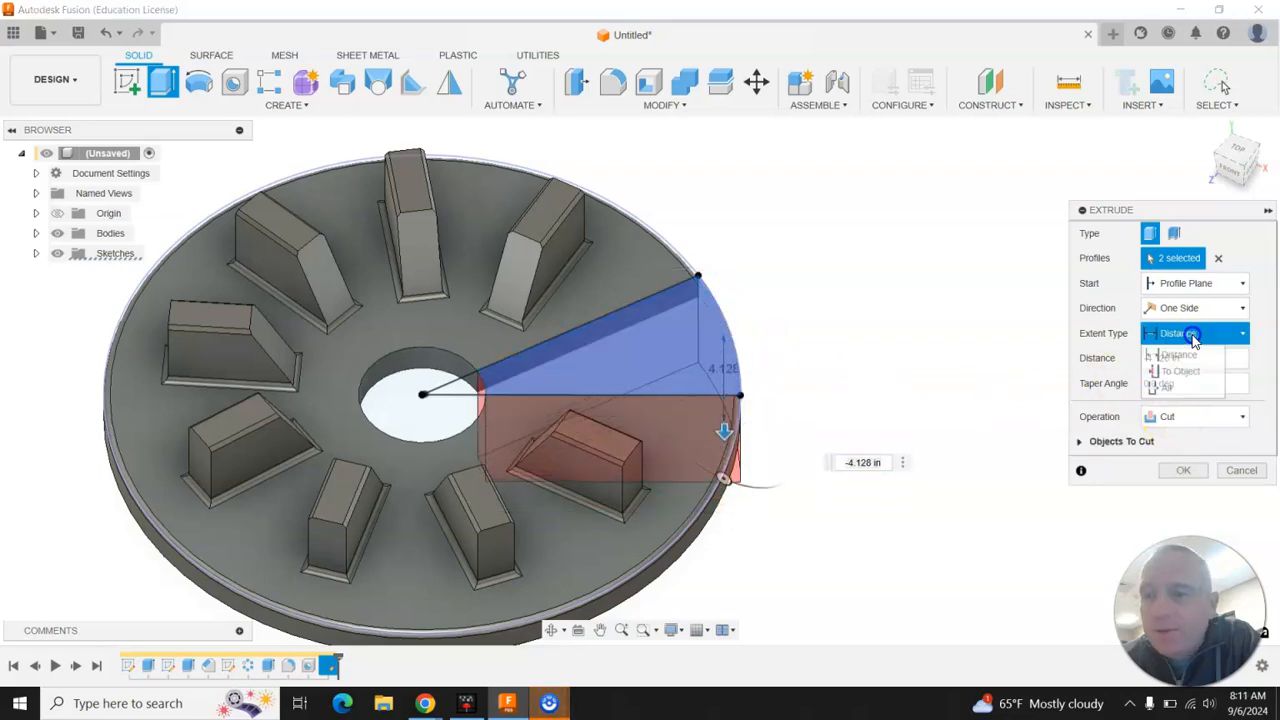
left_click(1192, 406)
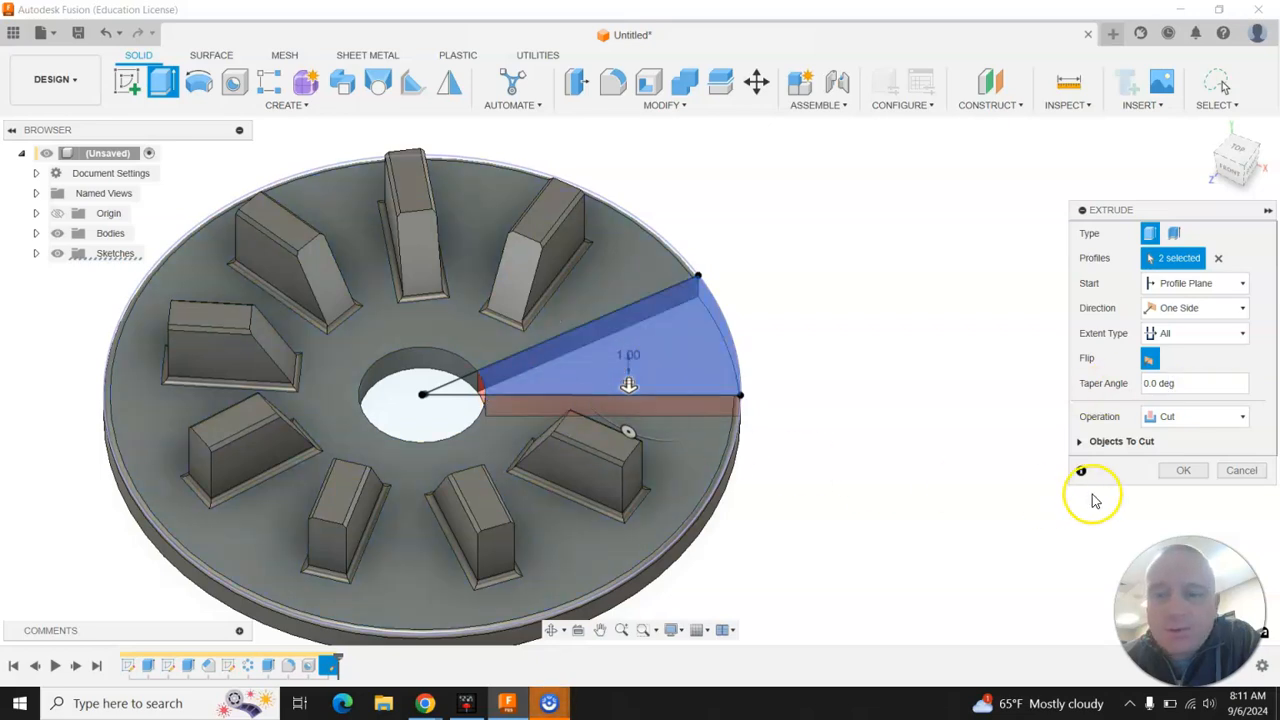
left_click(1180, 472)
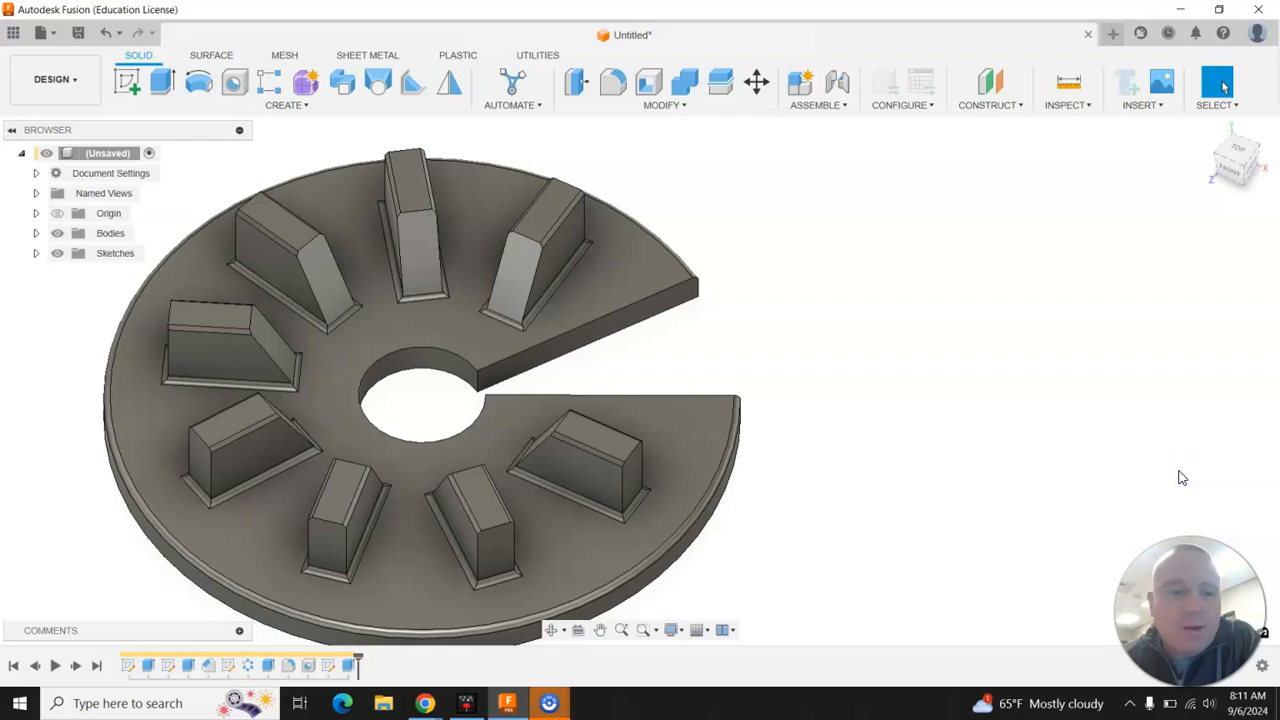
Step: Shell the part from its flat underside face with a 0.1 in inside thickness
scroll(880, 329, "down", 2)
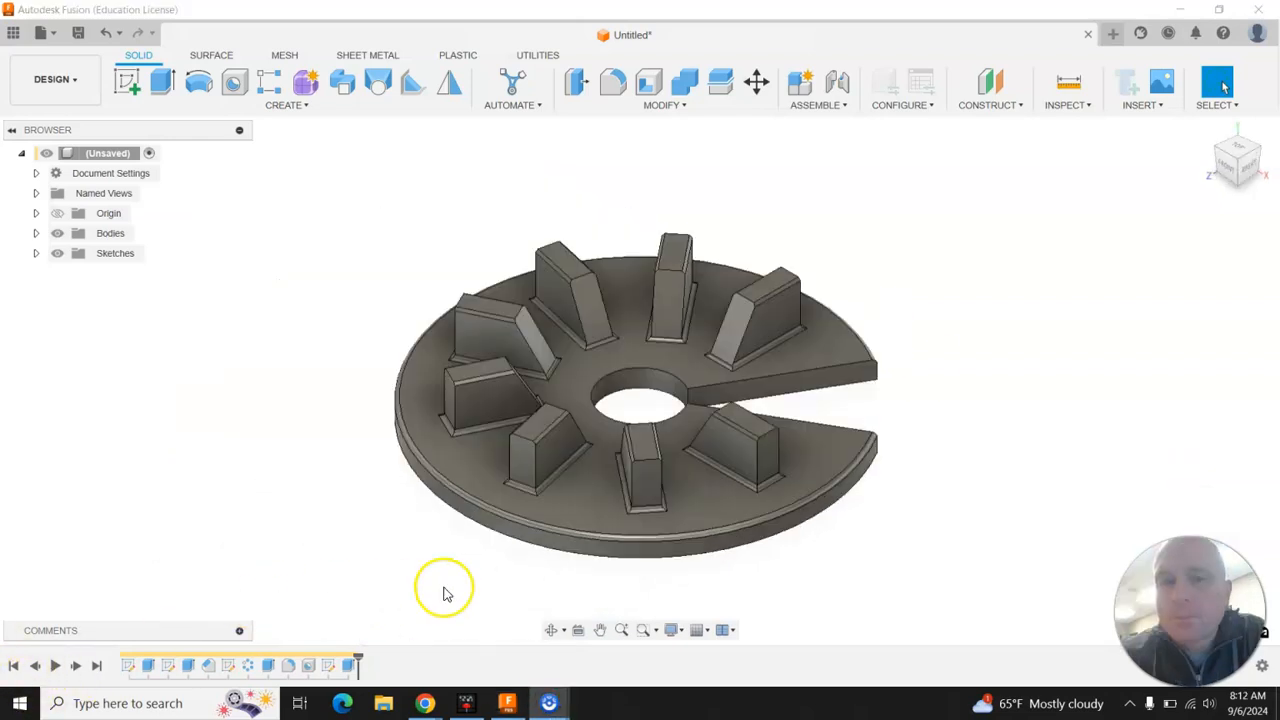
mouse_move(1250, 175)
left_mouse_down()
mouse_move(1224, 88)
mouse_move(1229, 166)
left_mouse_up()
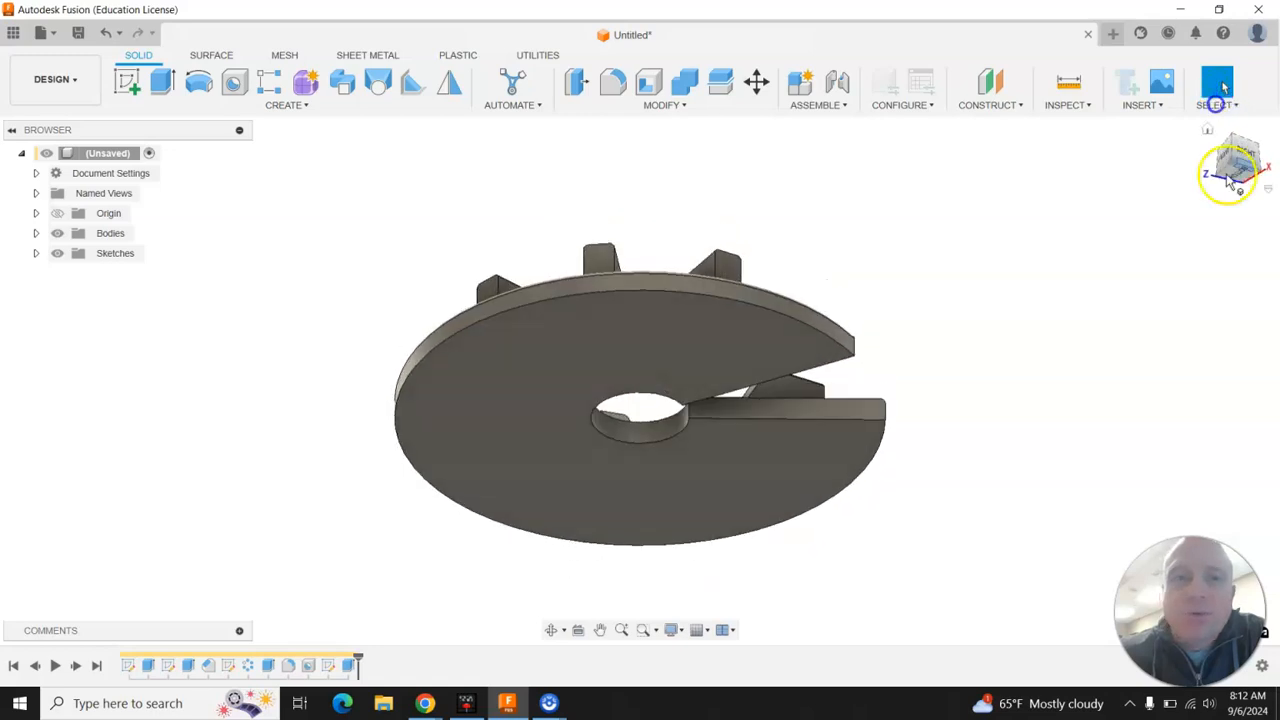
left_click(651, 86)
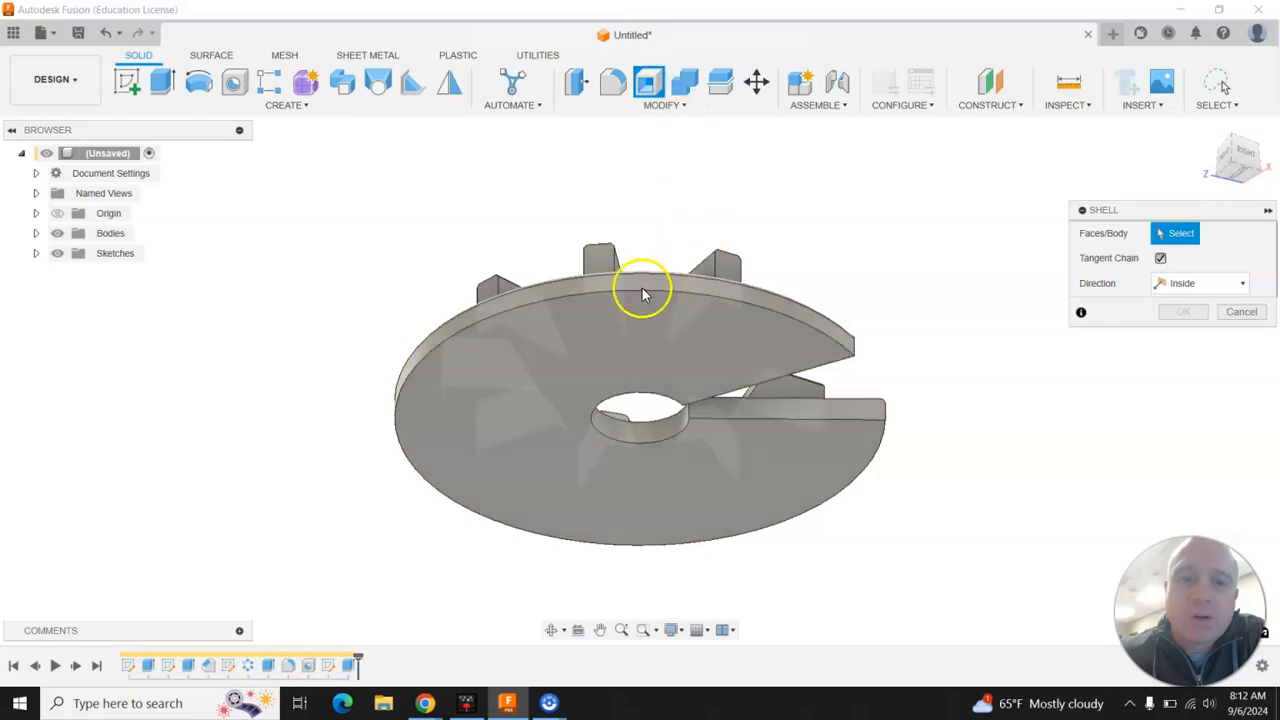
left_click(573, 355)
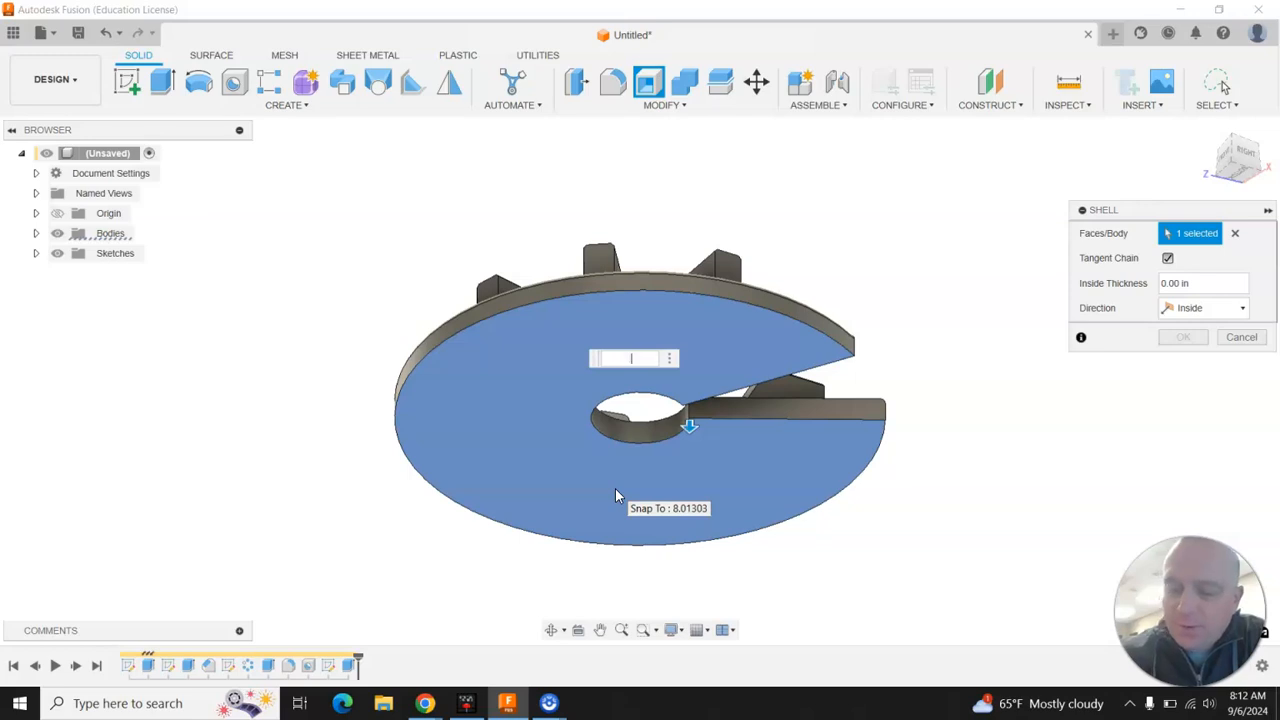
type("1")
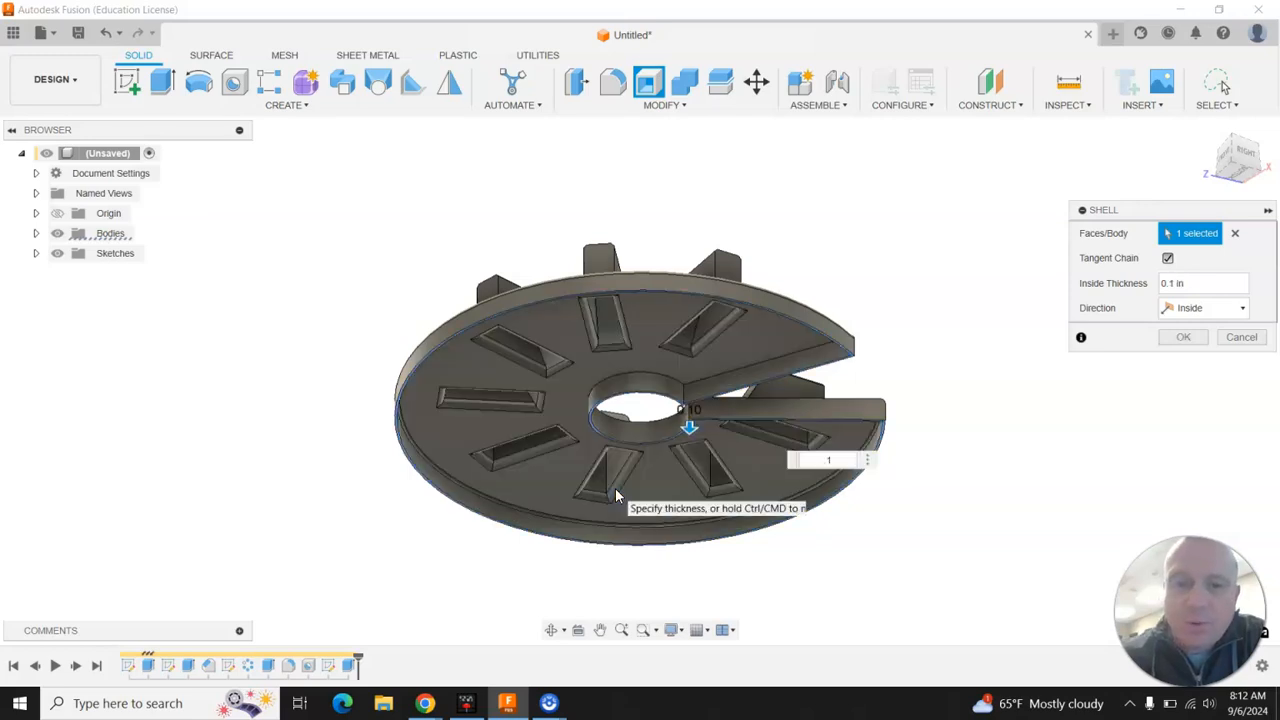
left_click(1240, 175)
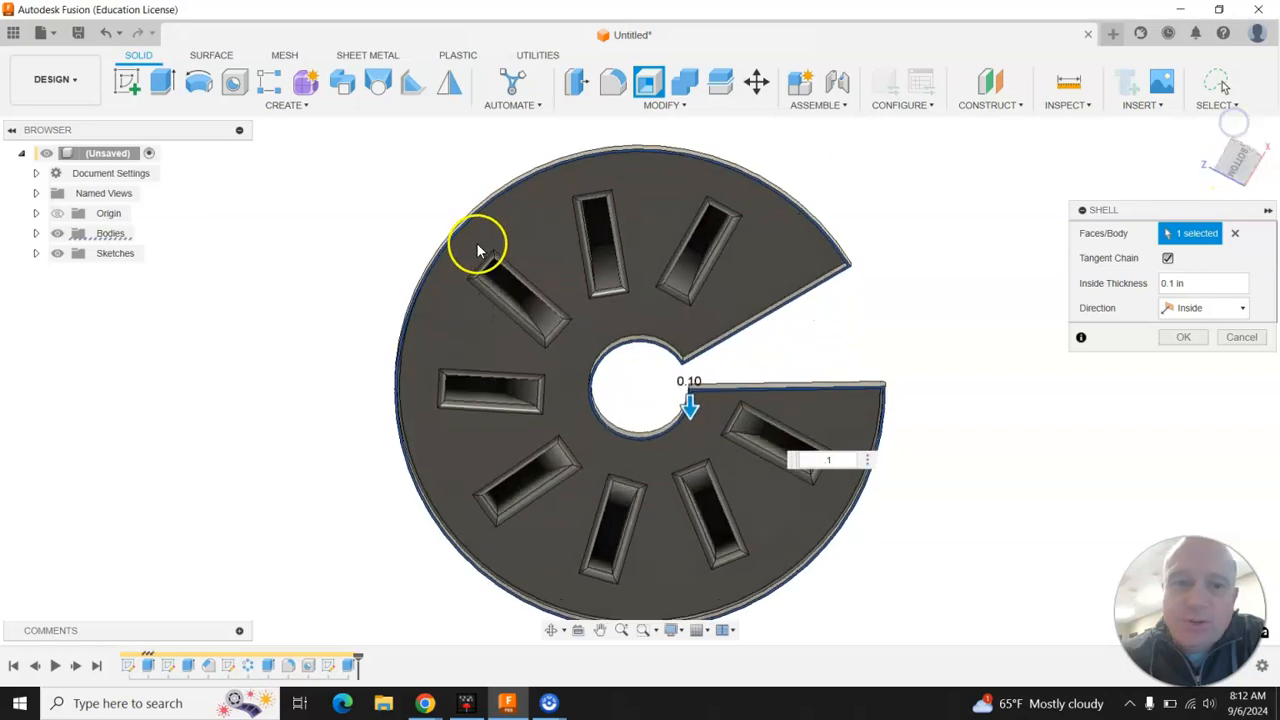
left_click(1184, 338)
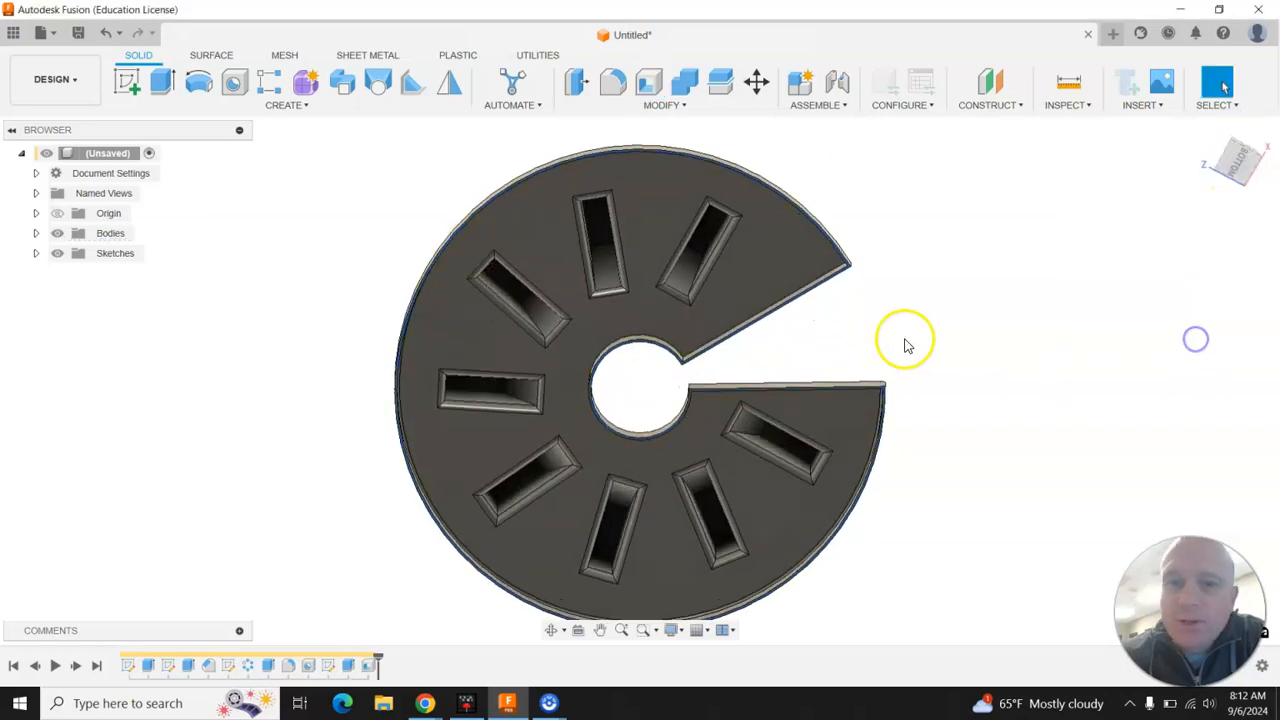
mouse_move(1240, 160)
middle_mouse_down("shift")
mouse_move(1146, 117)
mouse_move(1149, 103)
mouse_move(1131, 140)
mouse_move(1137, 229)
mouse_move(1205, 135)
mouse_move(1154, 157)
mouse_move(1135, 226)
mouse_move(1154, 257)
mouse_move(1189, 223)
mouse_move(1258, 298)
mouse_move(1276, 298)
mouse_move(2, 297)
mouse_move(1245, 283)
mouse_move(1240, 155)
middle_mouse_up("shift")
left_click(1207, 129)
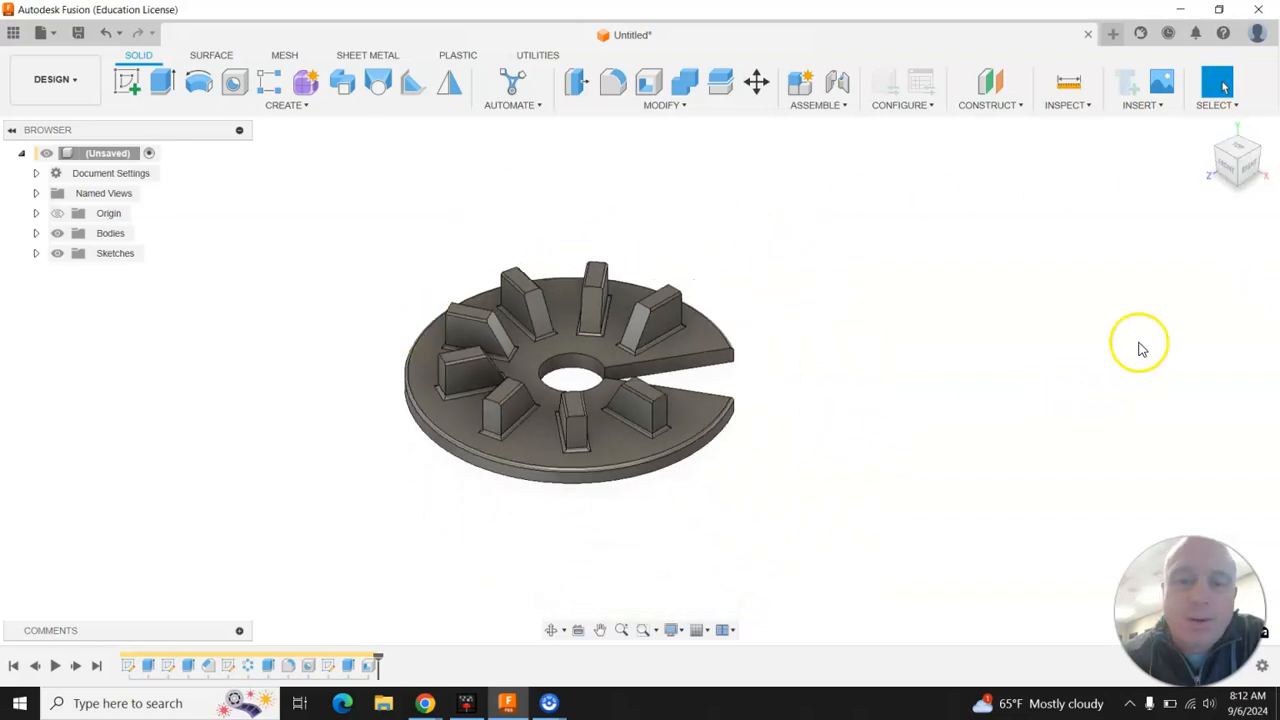
left_click(1246, 164)
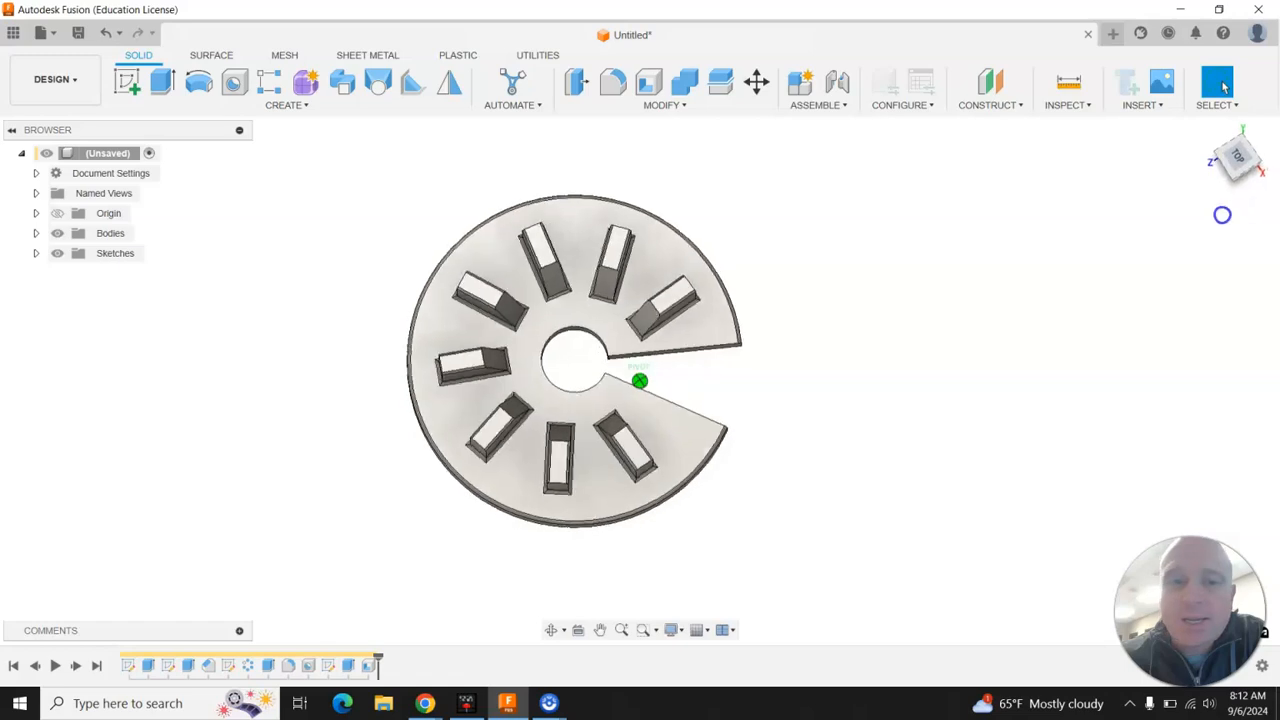